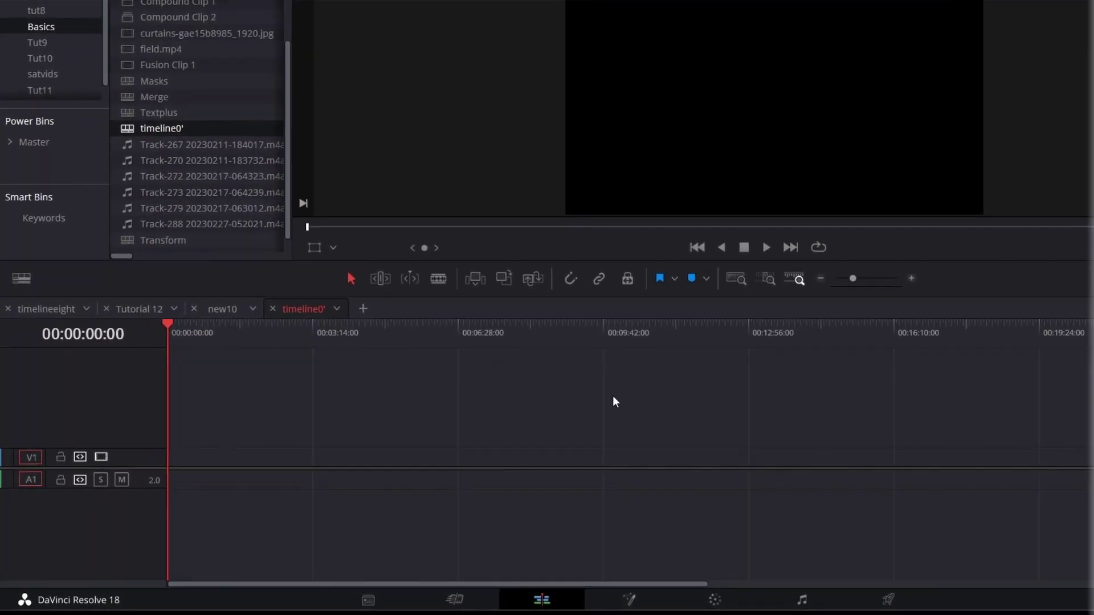
On the Fusion page, place a Text3D node left of MediaOut1 and view its empty 3D scene.
click(629, 600)
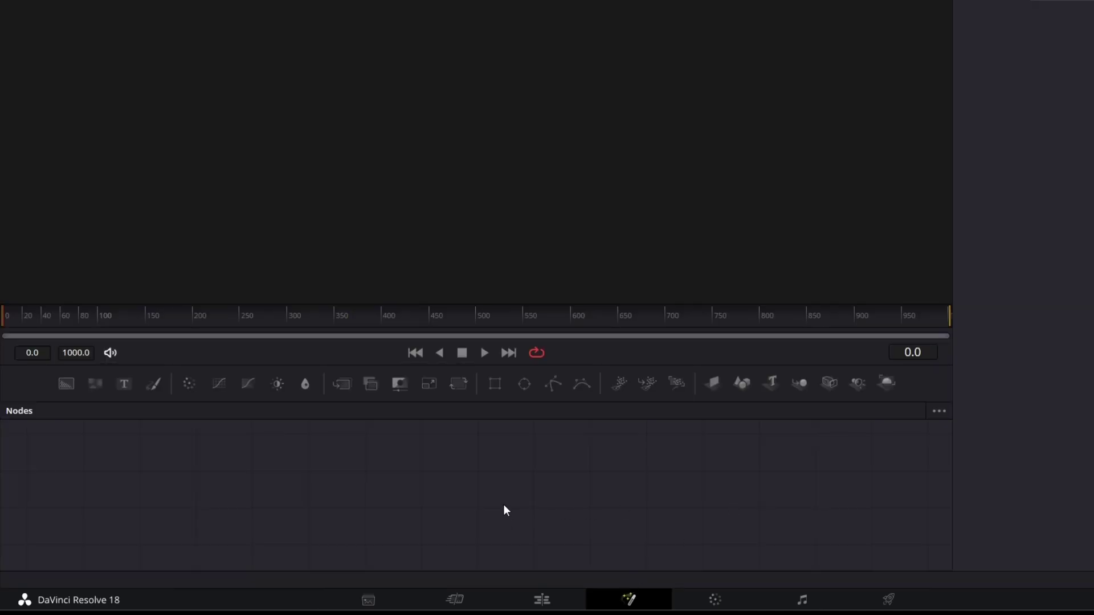
drag(756, 399, 366, 503)
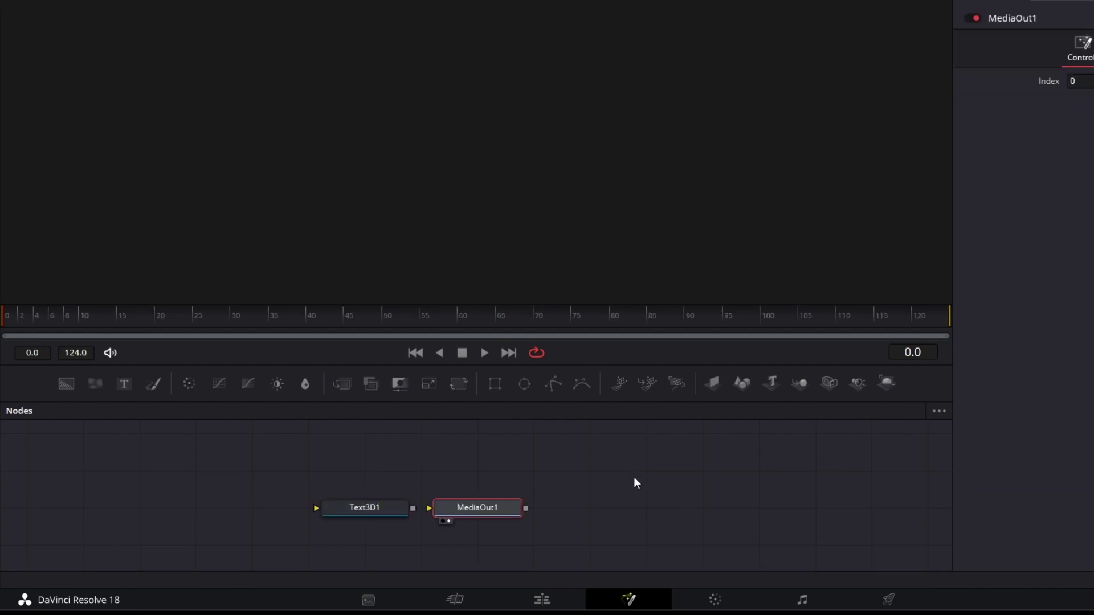
drag(439, 505, 662, 505)
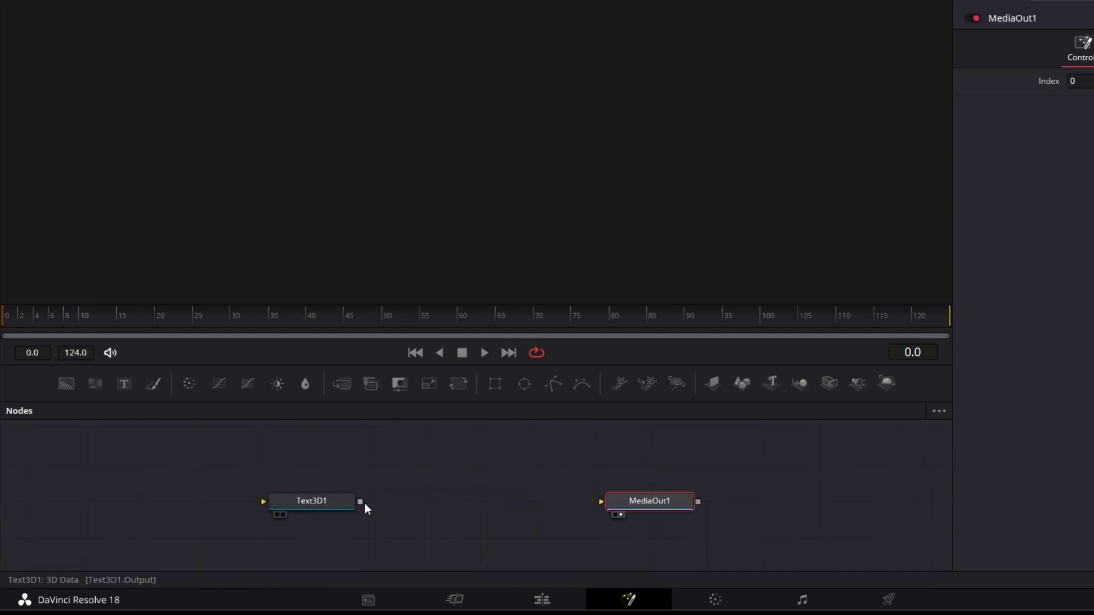
drag(361, 502, 635, 504)
drag(286, 501, 231, 507)
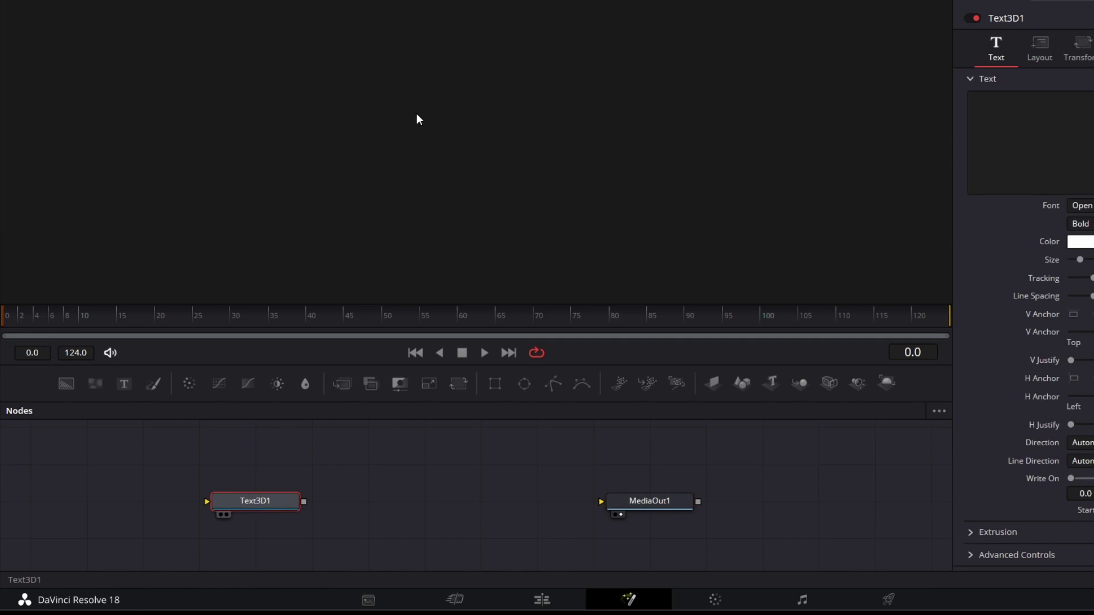
key(2)
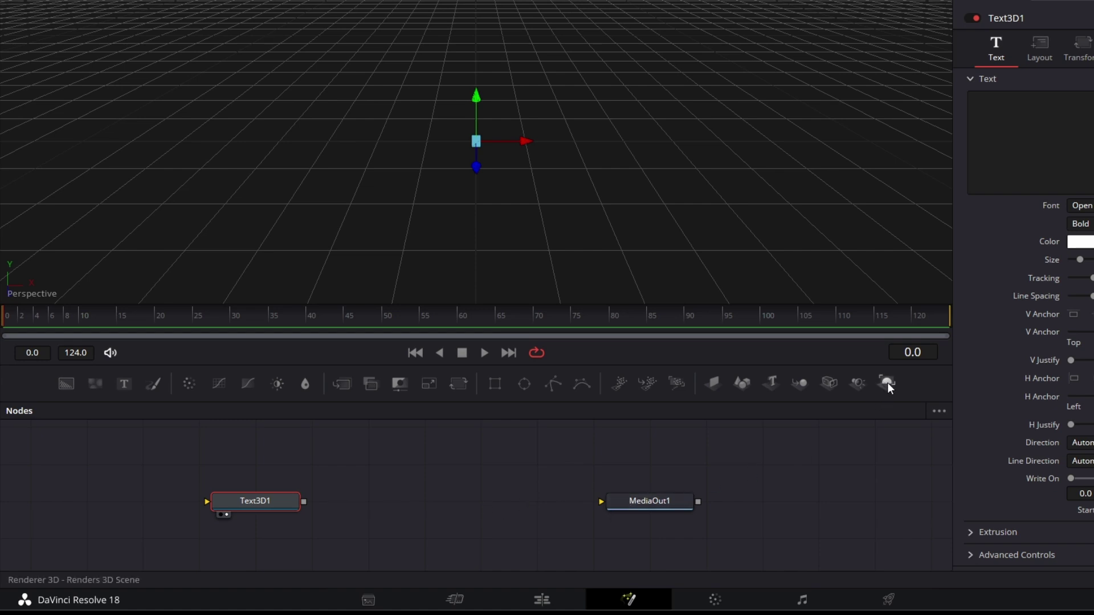
Add a Renderer3D node and wire Text3D1 through it into MediaOut1.
drag(887, 382, 483, 508)
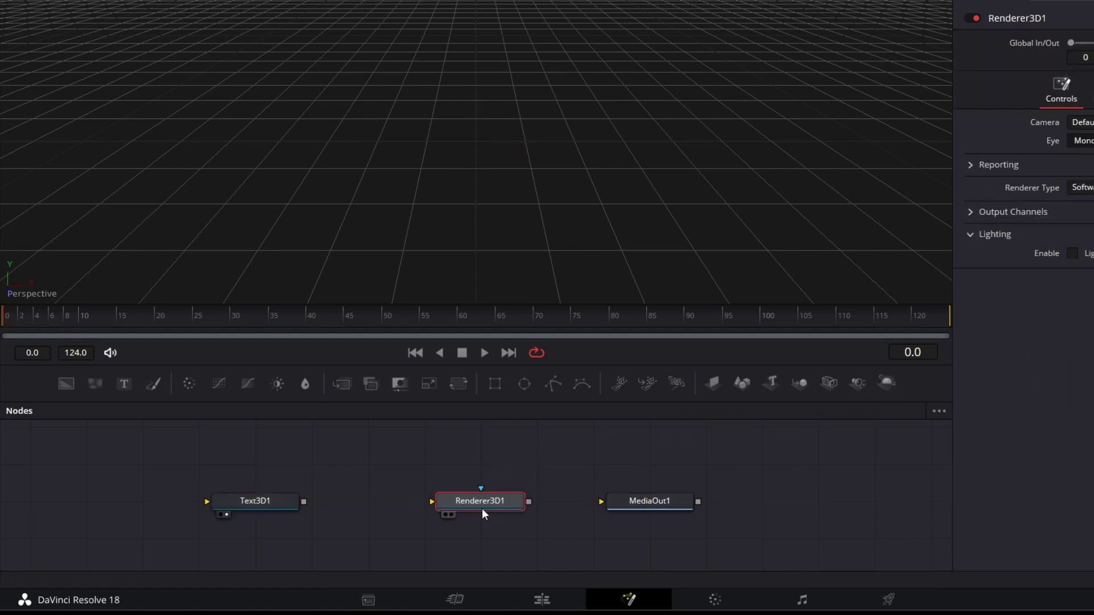
drag(292, 505, 424, 504)
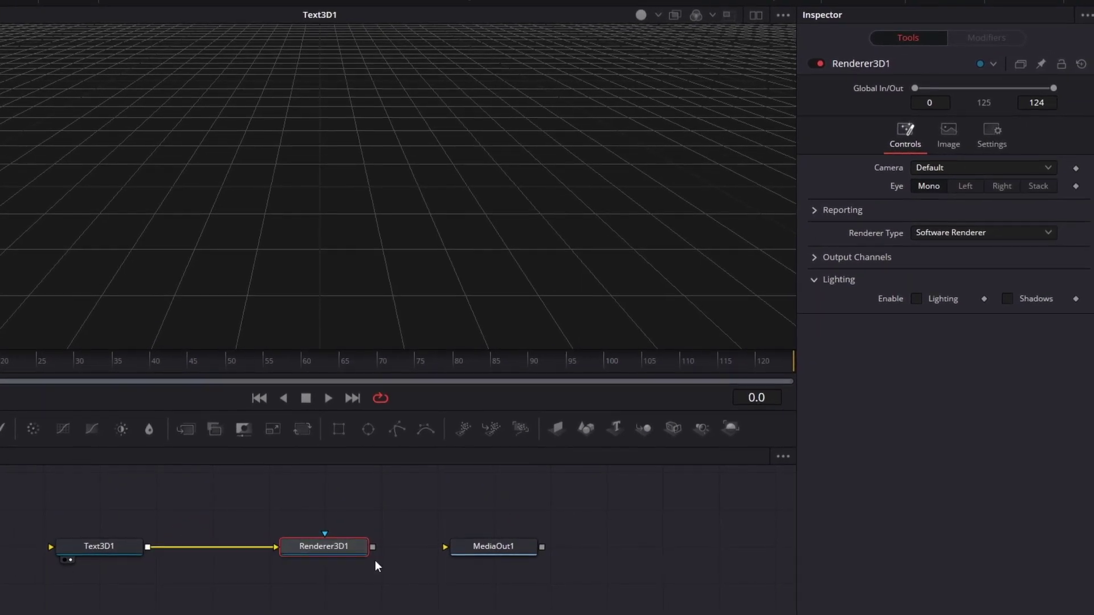
drag(374, 547, 370, 166)
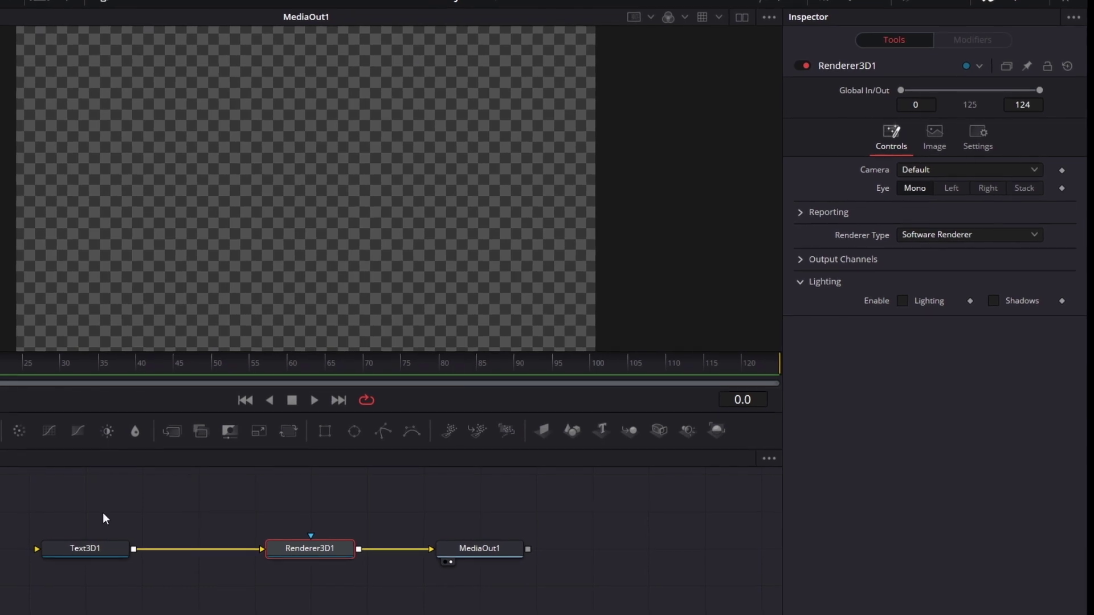
Enter 'RESOLVE' as the Text3D1 text.
click(101, 549)
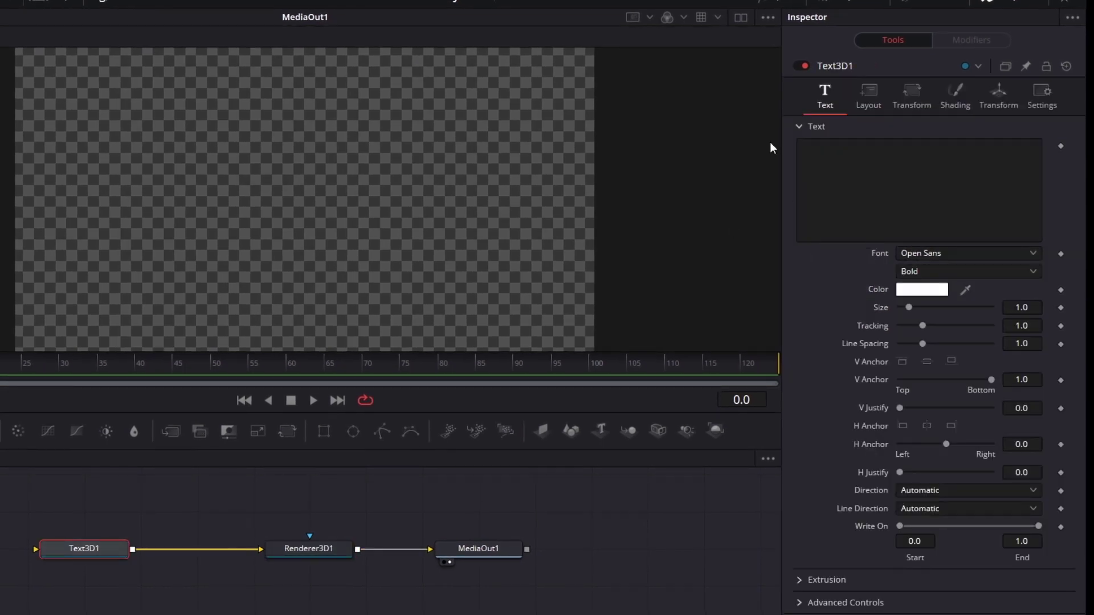
click(839, 163)
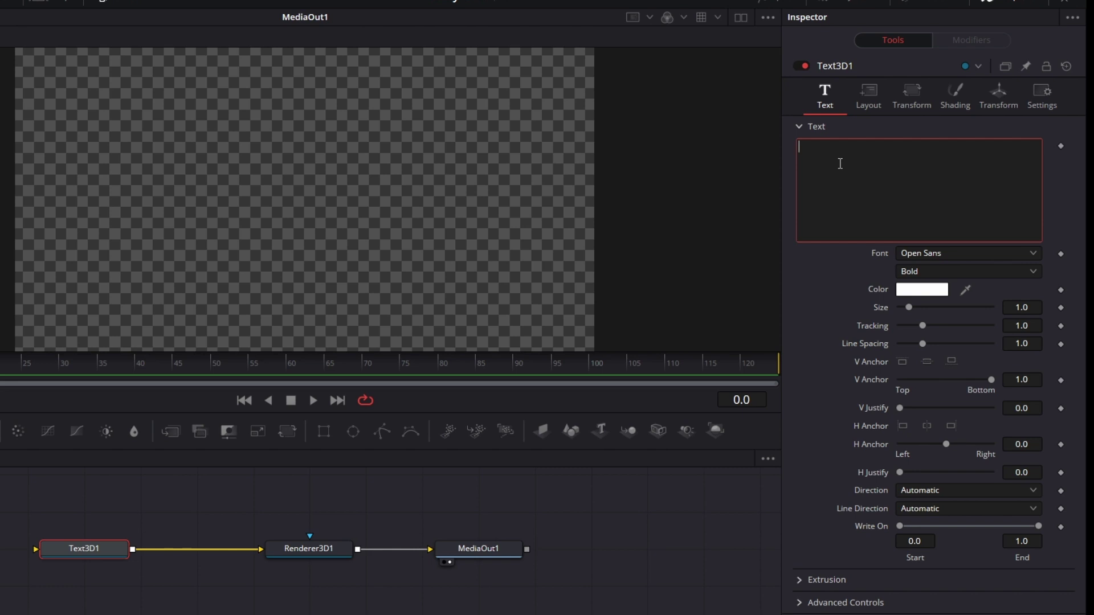
text(RESOLVE)
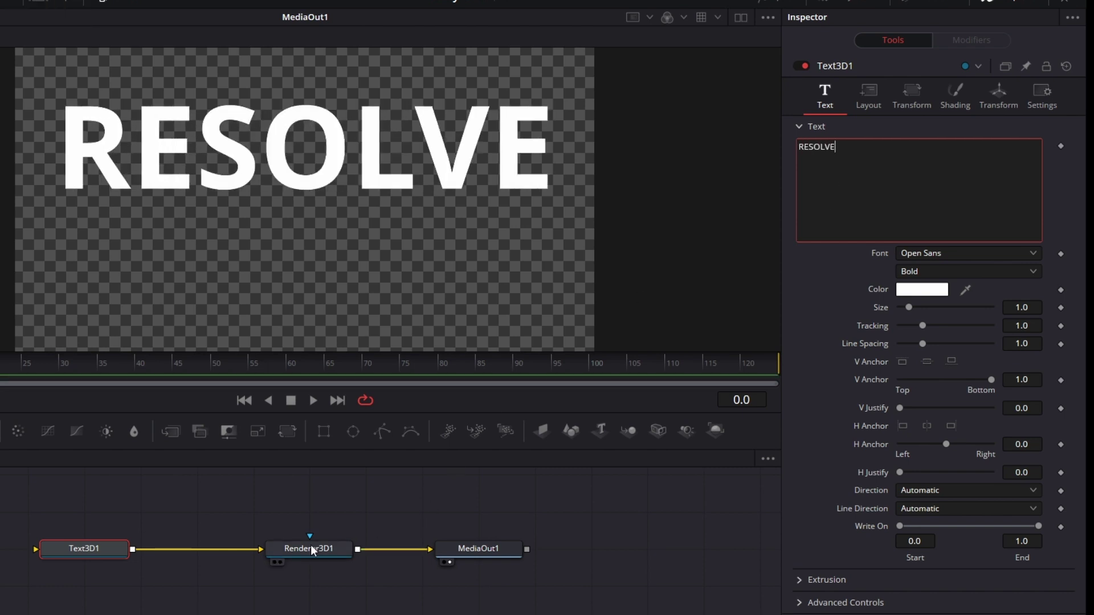
click(101, 548)
Preview MediaOut1, then view Text3D1's 3D scene and pan to reposition RESOLVE.
key(1)
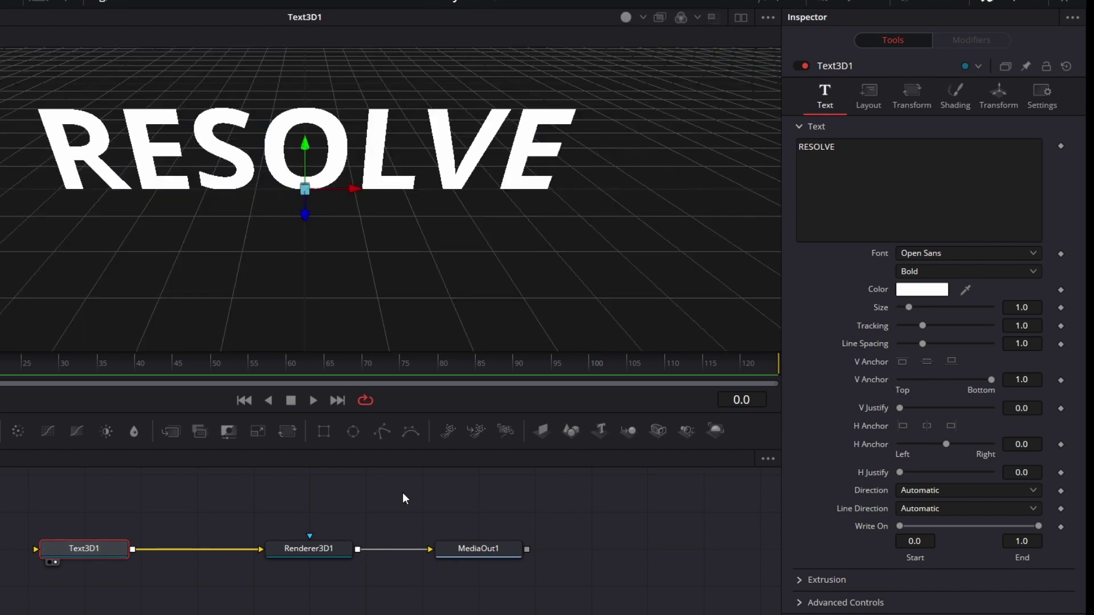
drag(480, 549, 481, 305)
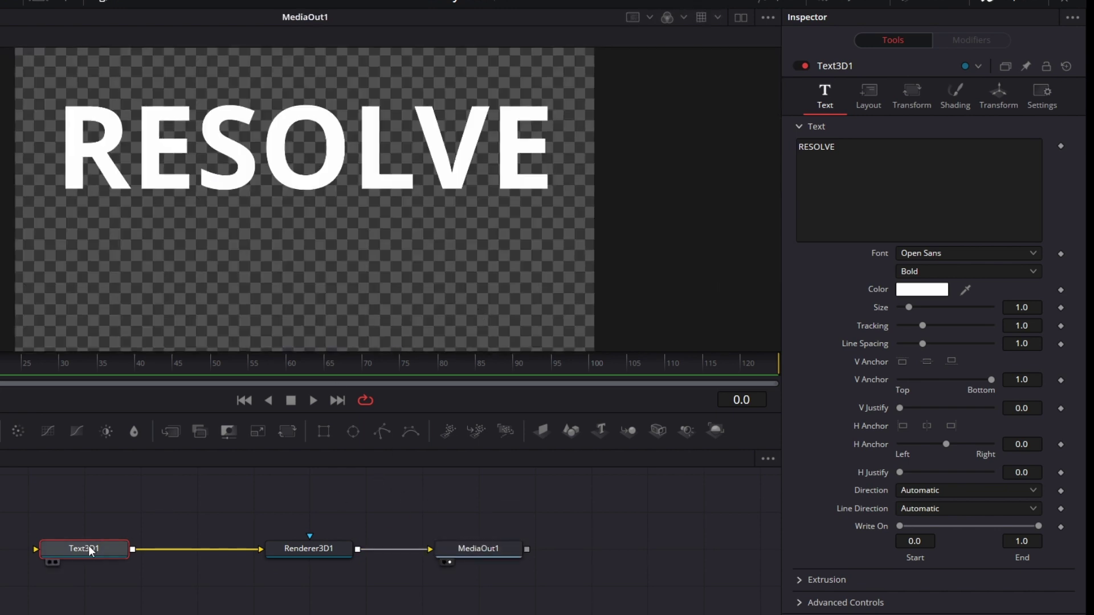
key(1)
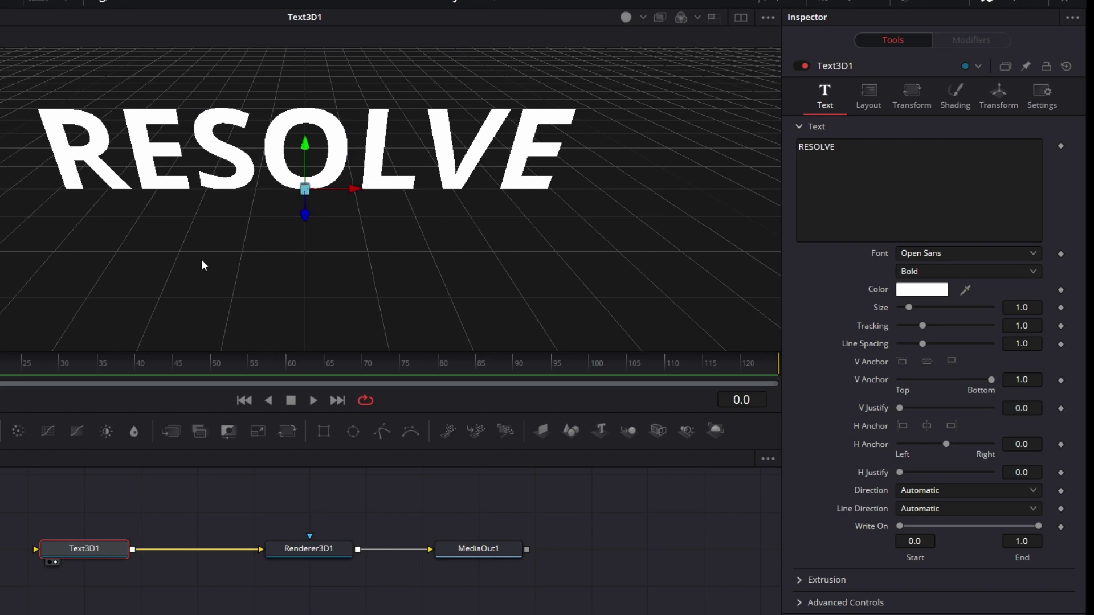
drag(592, 242, 565, 297)
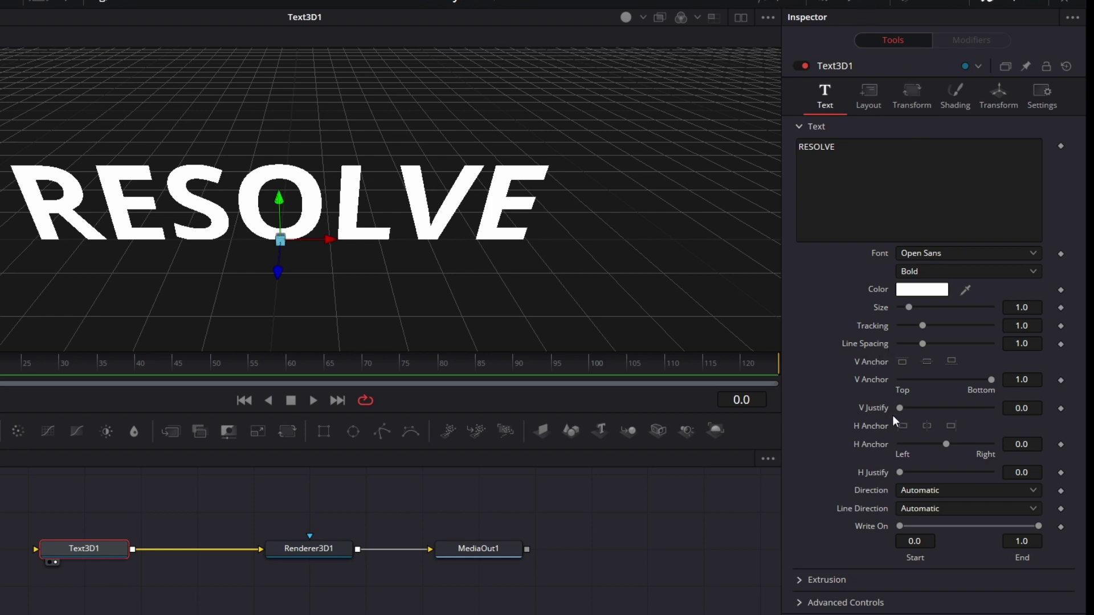
Expand Extrusion and set Extrusion Depth to 0.0615, after trying 0.2 and 0.02.
click(796, 579)
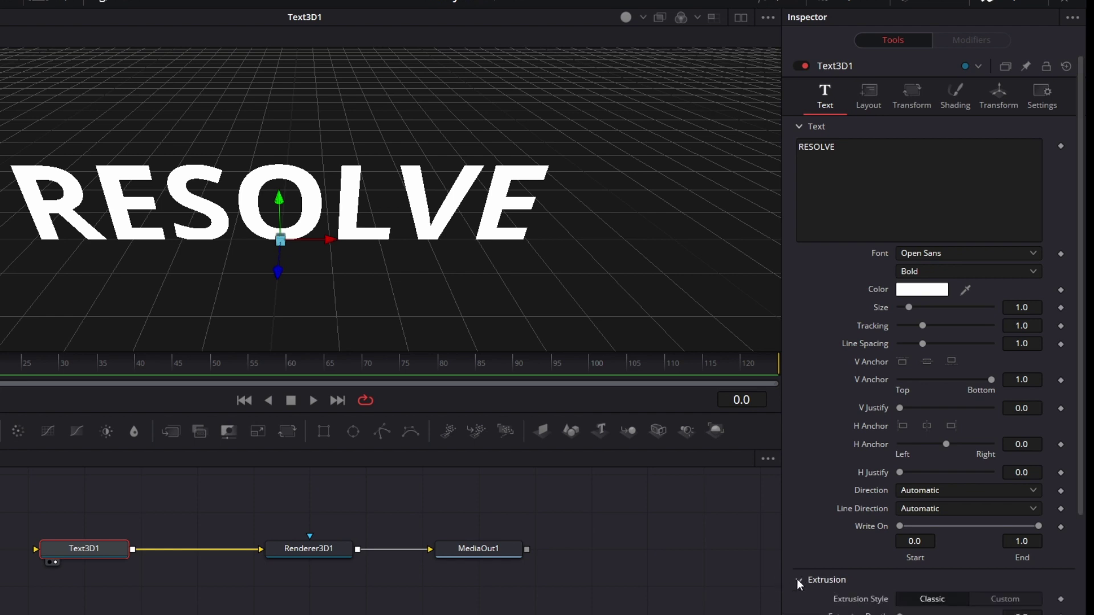
scroll(822, 562, down, 2)
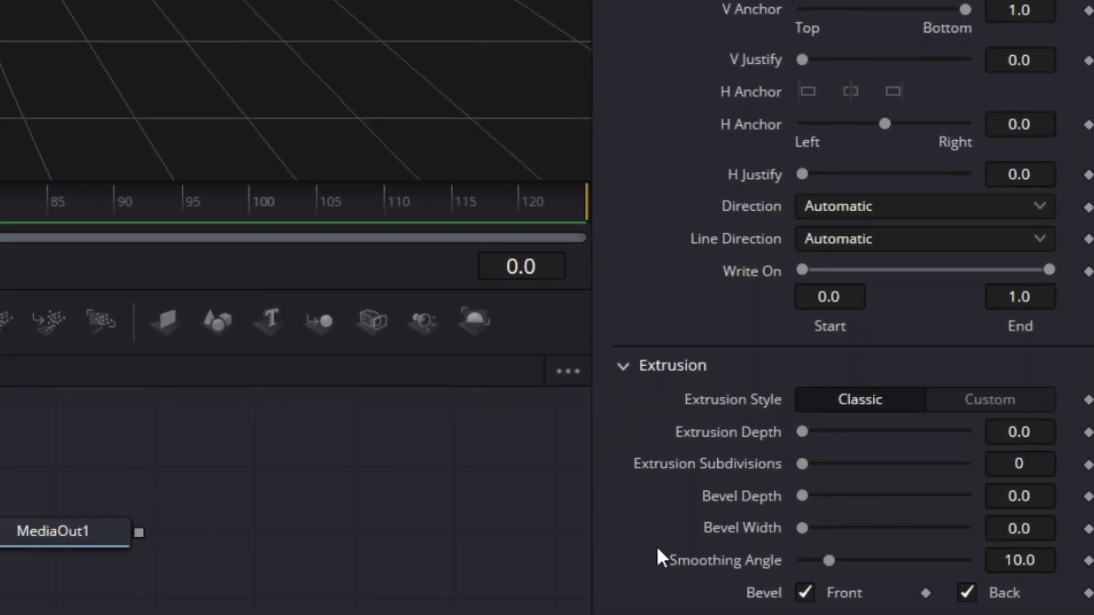
click(1037, 431)
key(BackSpace)
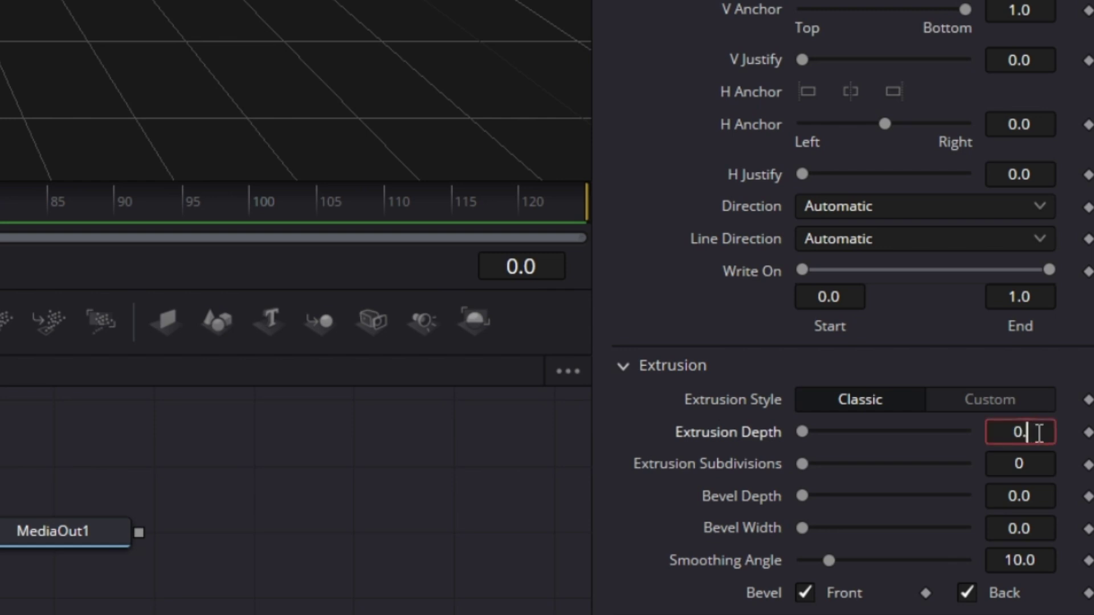
text(2)
key(Tab)
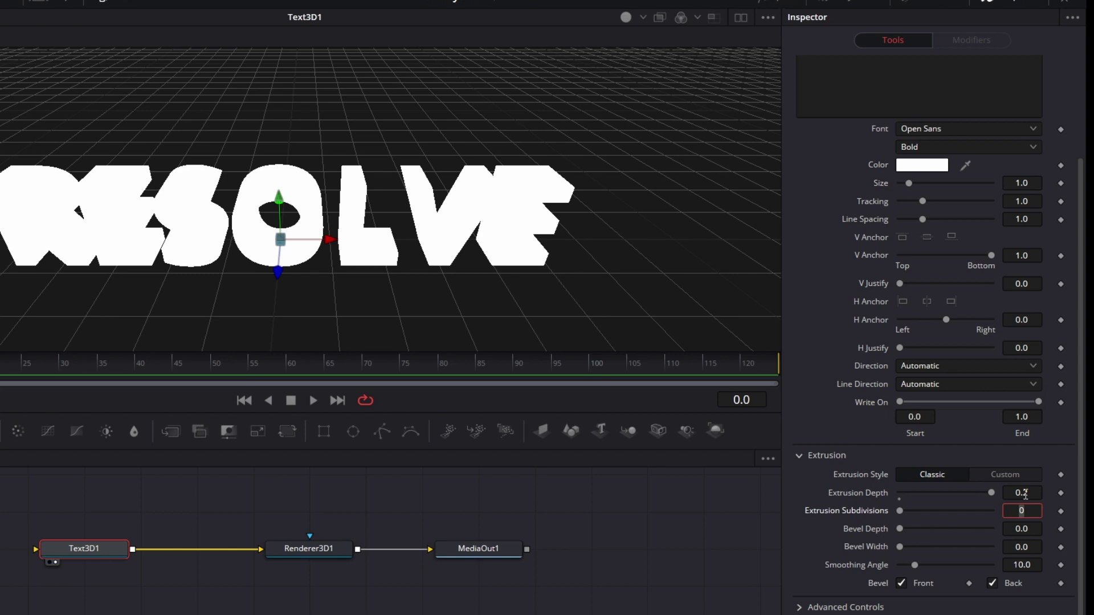
click(1025, 494)
text(0)
key(Tab)
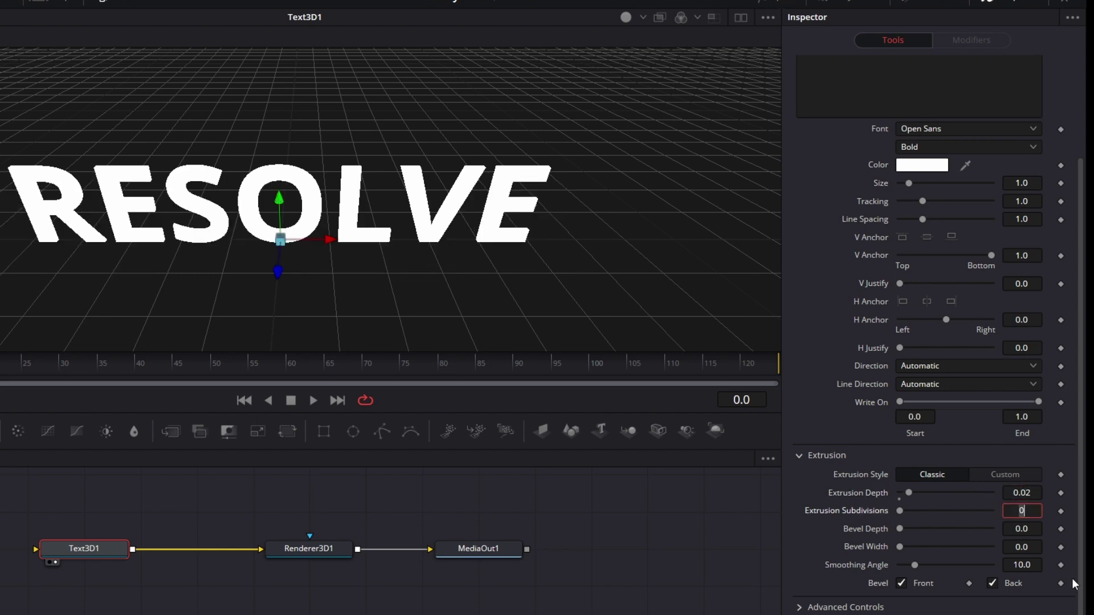
drag(1020, 494, 1046, 493)
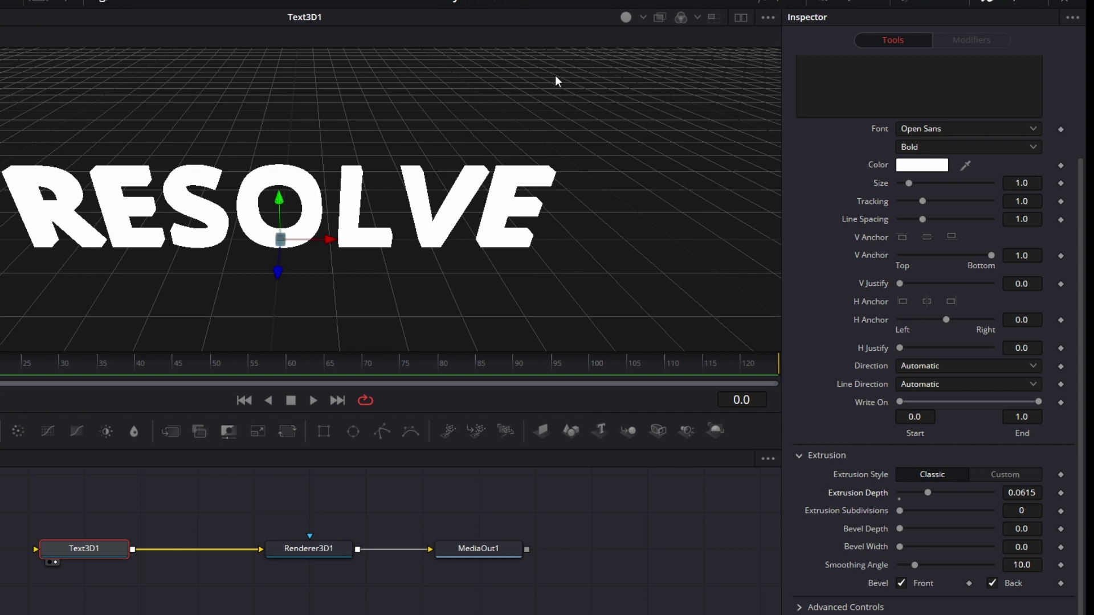
Turn on viewer lighting and set Bevel Depth 0.0063 and Bevel Width 0.0102.
click(626, 17)
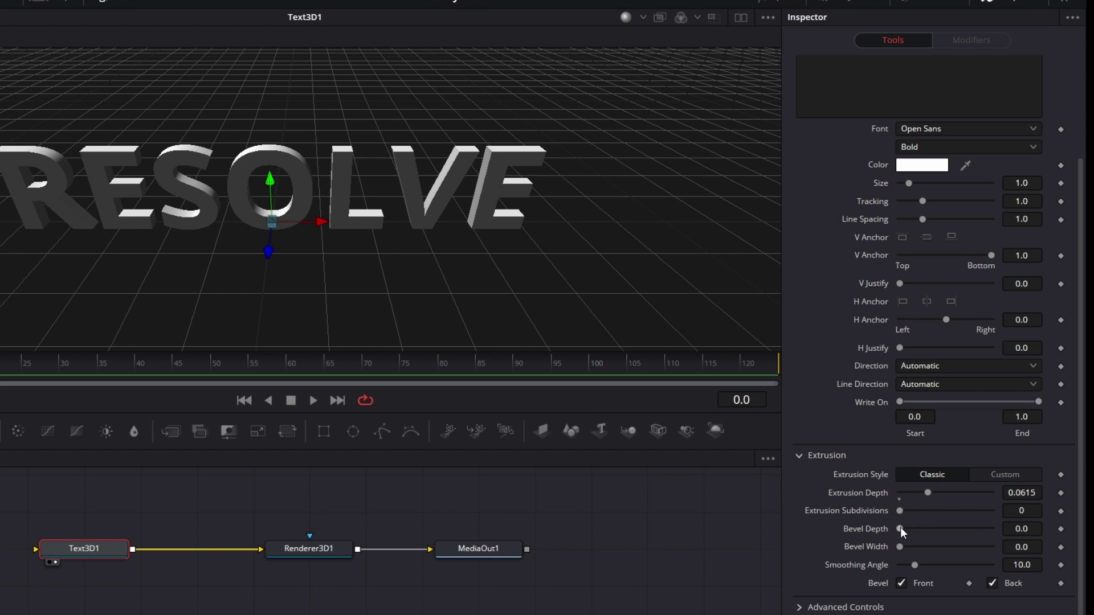
drag(900, 528, 903, 545)
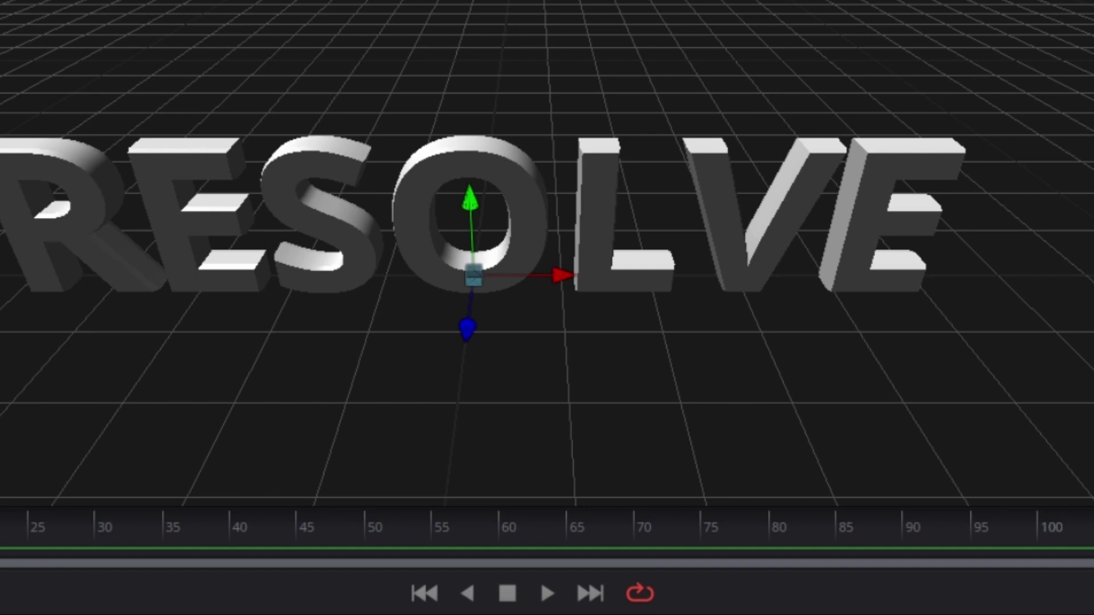
scroll(522, 228, up, 3)
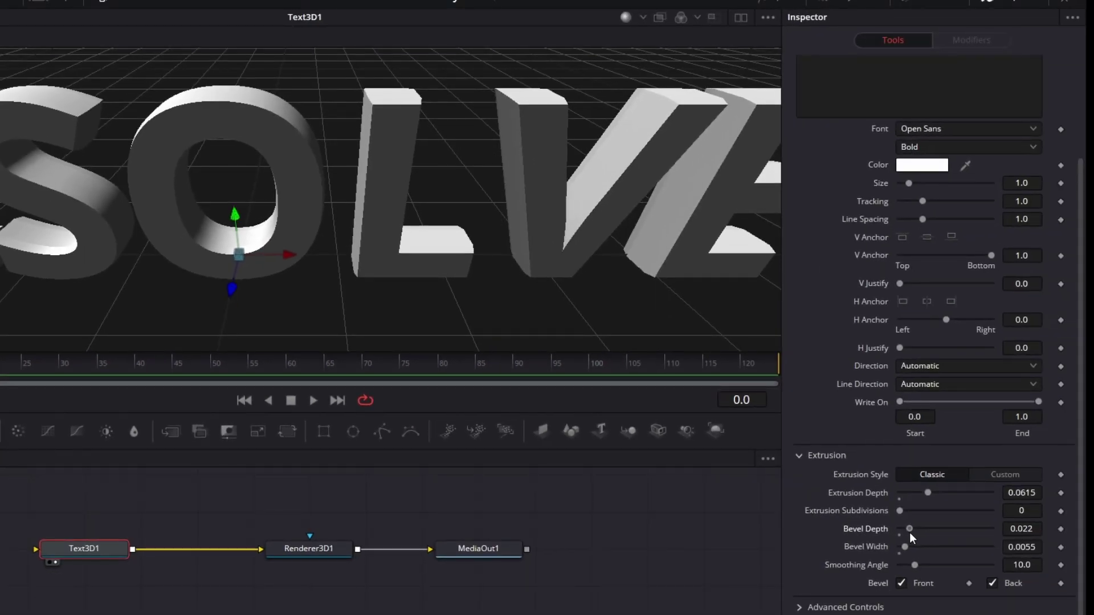
drag(909, 532, 902, 533)
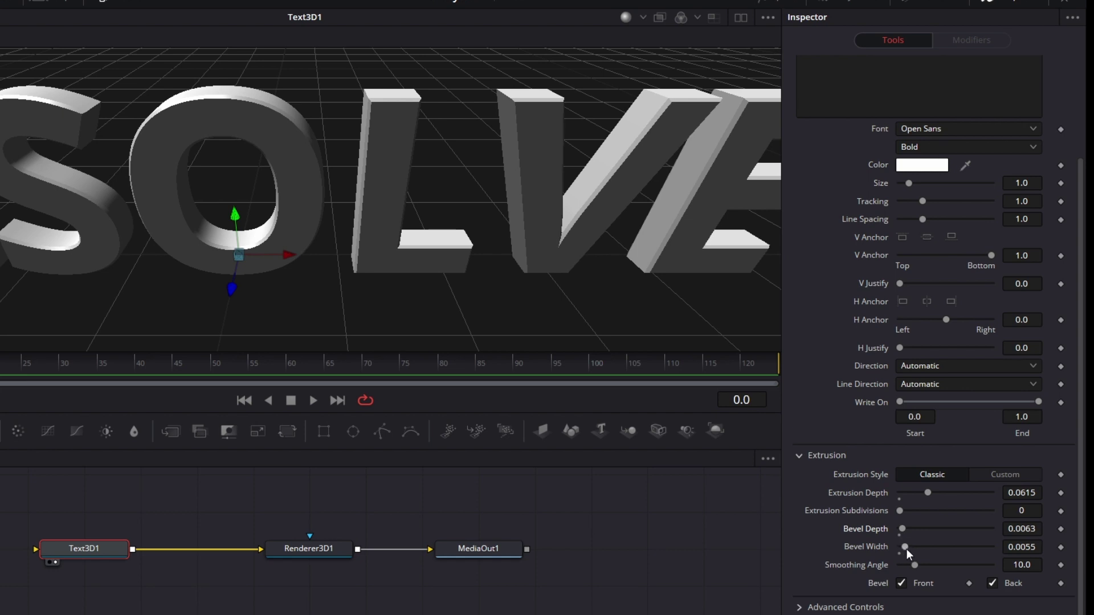
drag(906, 549, 910, 549)
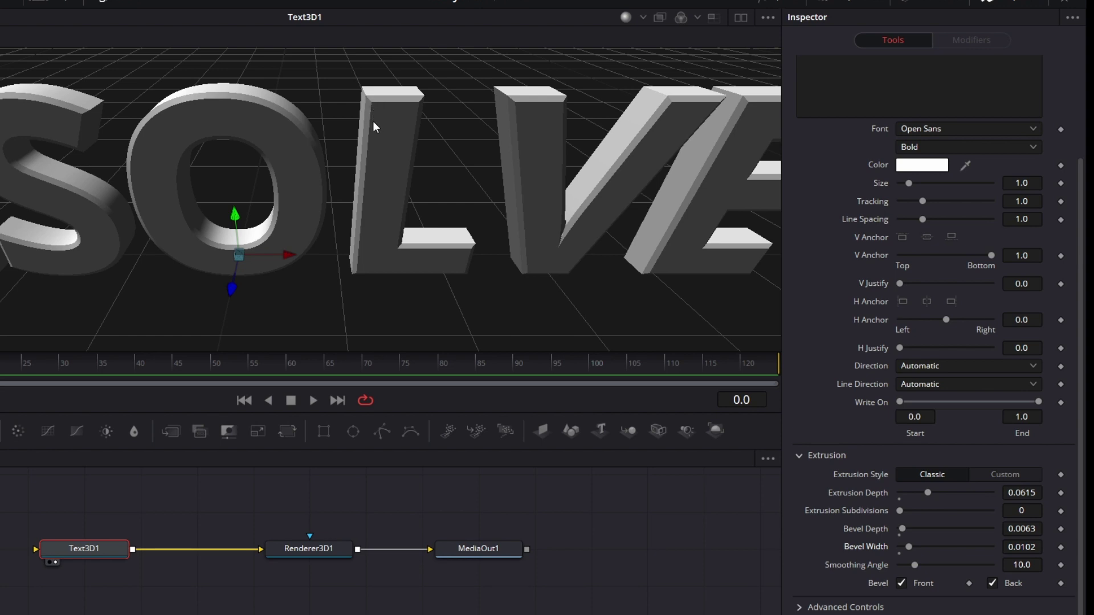
Switch Extrusion Style to Custom, smooth the profile curve and pull its top points outward.
click(1011, 474)
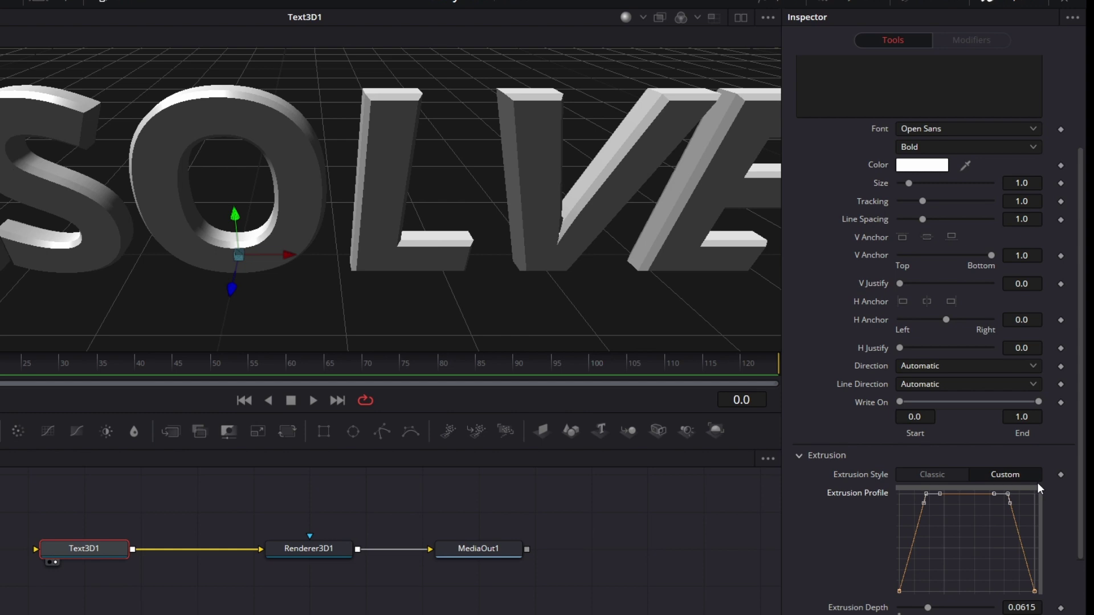
key(f)
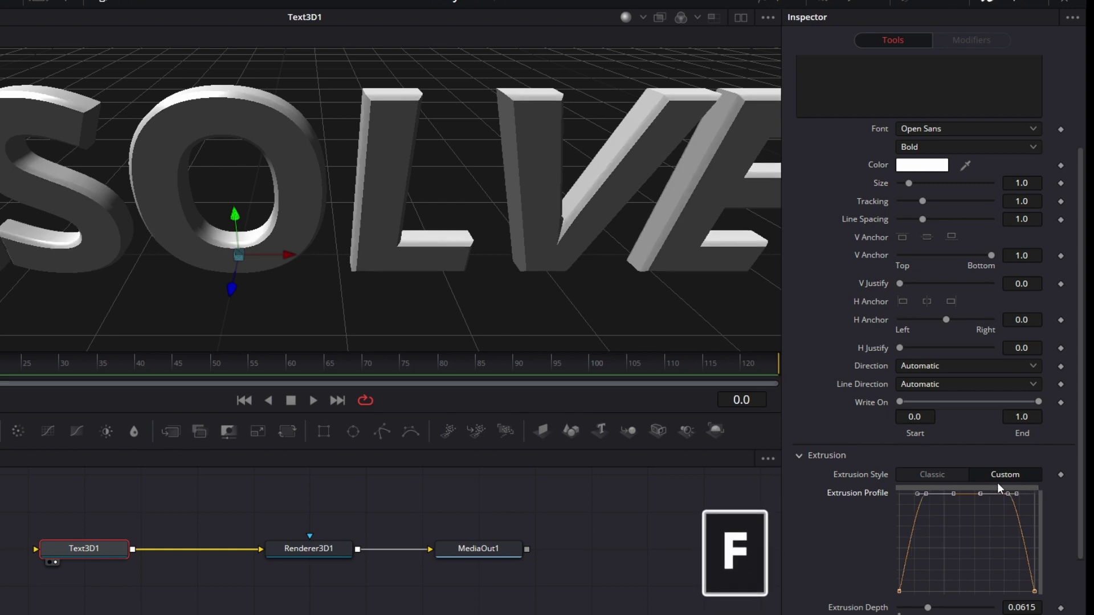
drag(917, 494, 893, 494)
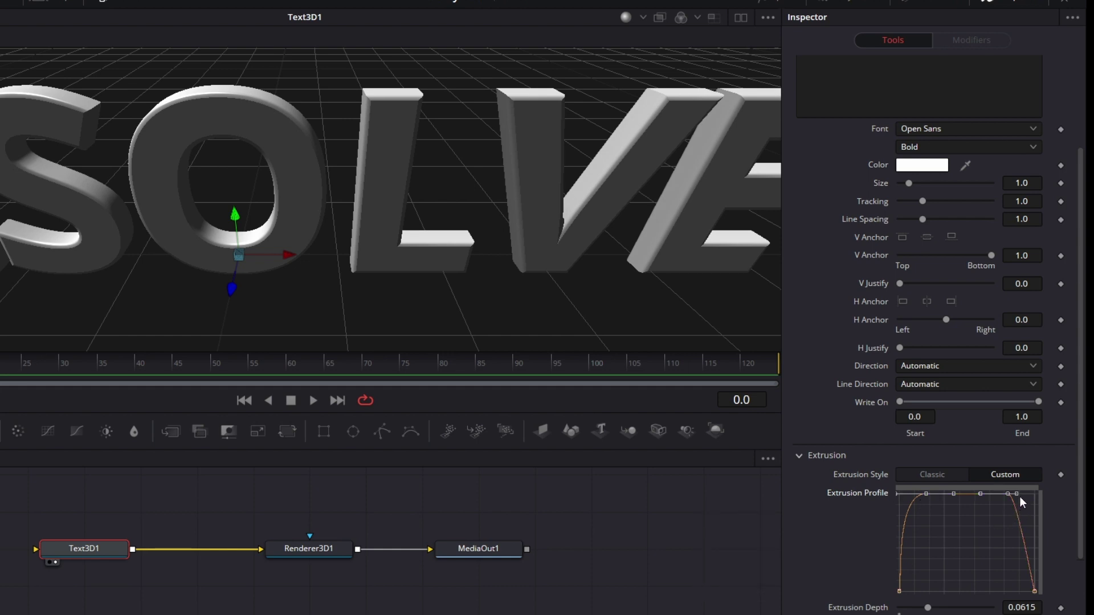
drag(1017, 495, 1042, 491)
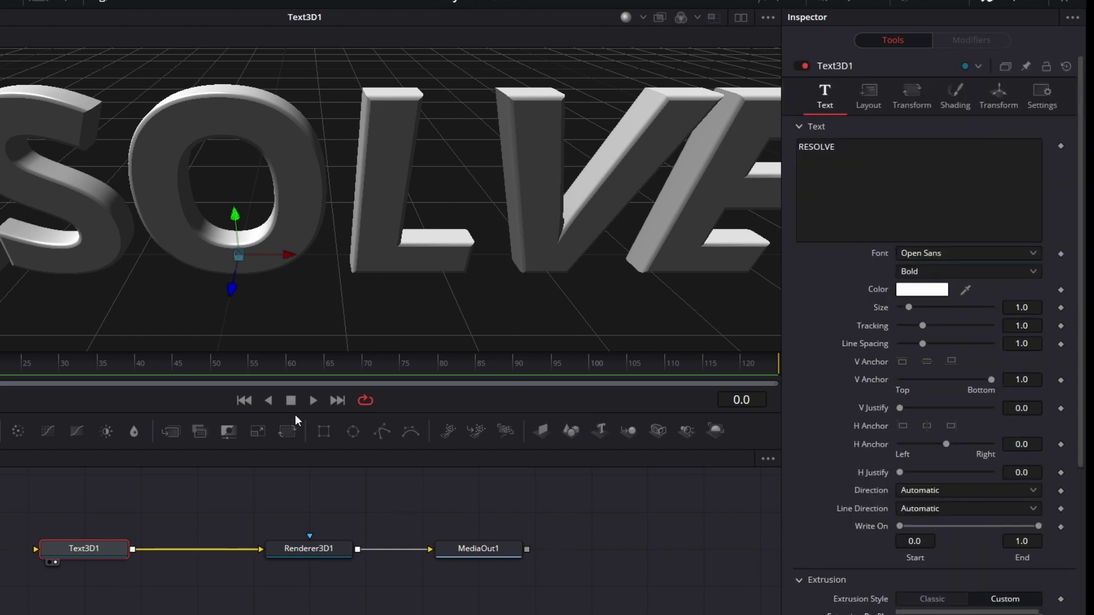
Set viewer zoom to 100% and recenter the RESOLVE text.
click(0, 17)
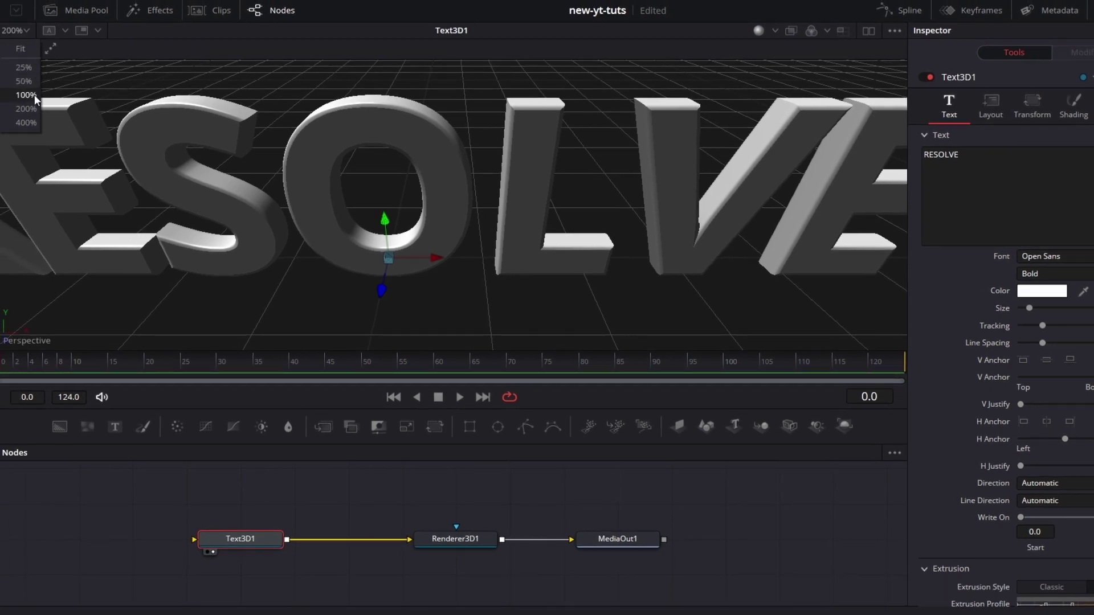
click(25, 95)
drag(555, 262, 556, 246)
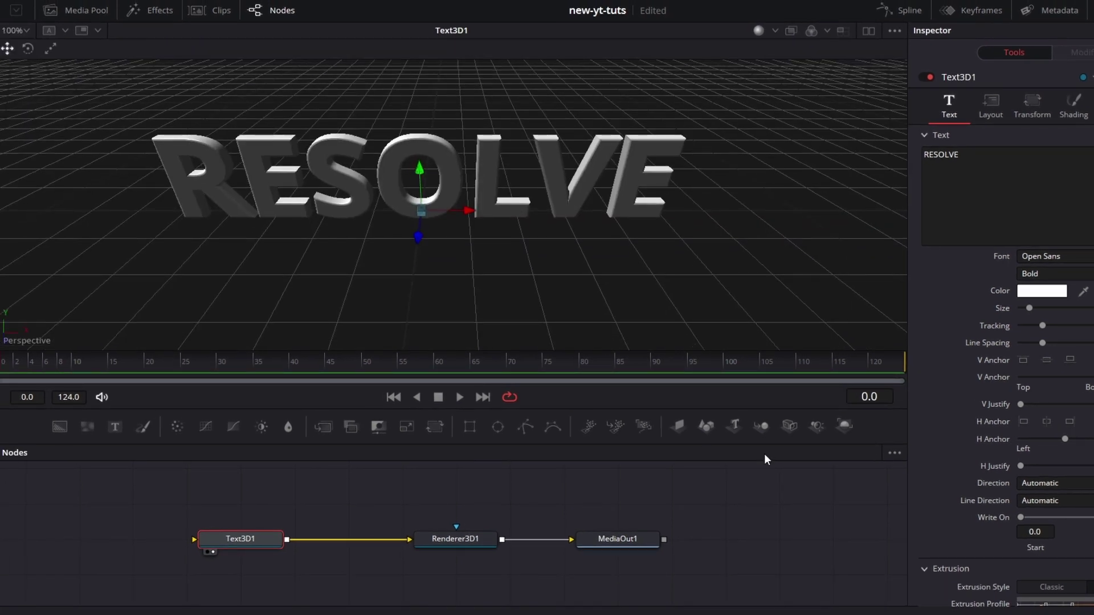
Test the Layout Center and depth, then reset them to 0.5, 0.5 and 0.
click(991, 103)
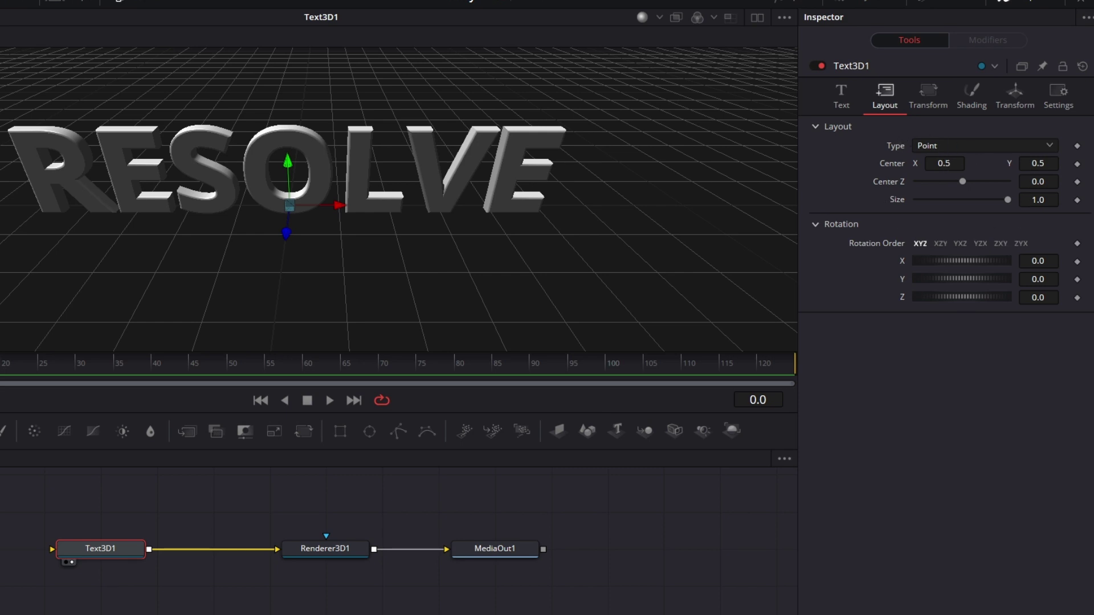
mouse_move(948, 168)
mouse_down()
mouse_move(968, 167)
mouse_move(952, 167)
mouse_up()
drag(1027, 164, 1011, 162)
double_click(892, 165)
mouse_move(961, 182)
mouse_down()
mouse_move(975, 182)
mouse_move(957, 187)
mouse_up()
double_click(894, 185)
Test the text rotation, reset X, Y and Z rotation to 0, and open the Transform settings.
drag(937, 262, 952, 296)
double_click(946, 280)
double_click(901, 261)
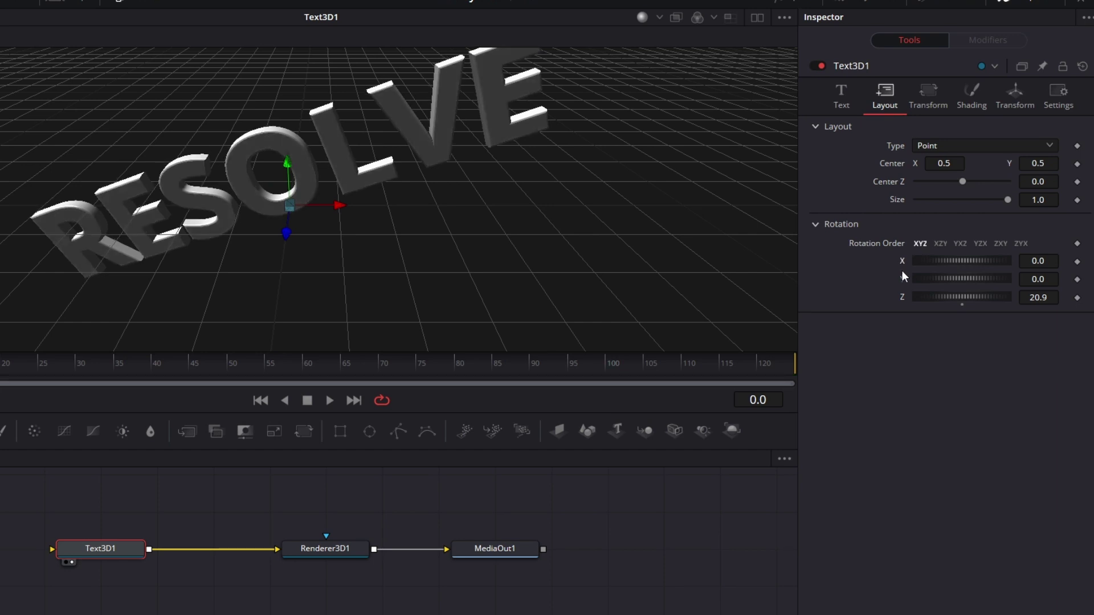
double_click(903, 300)
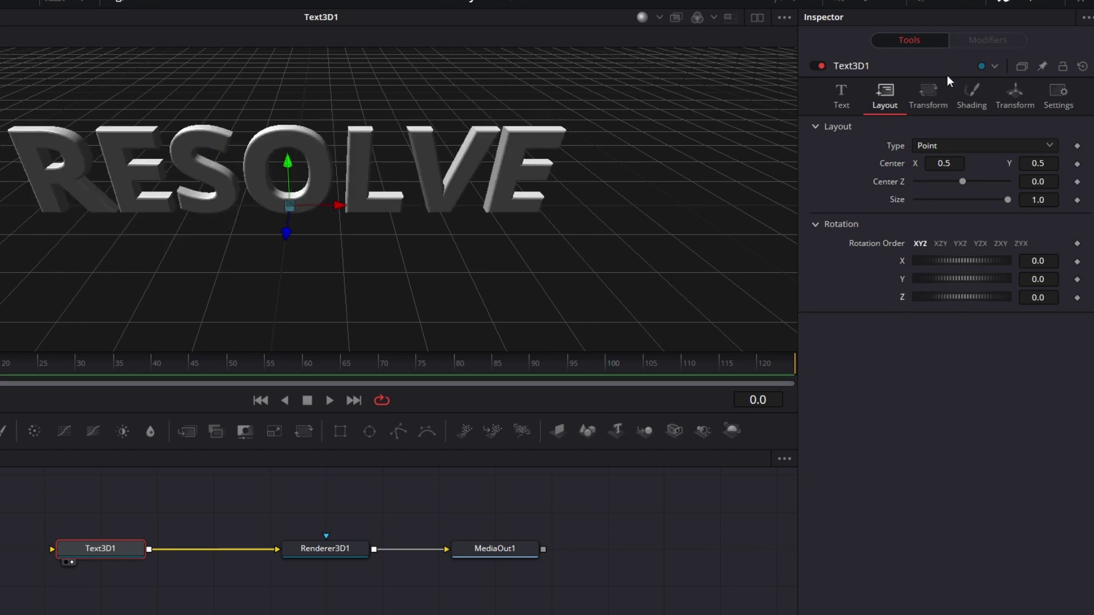
click(931, 95)
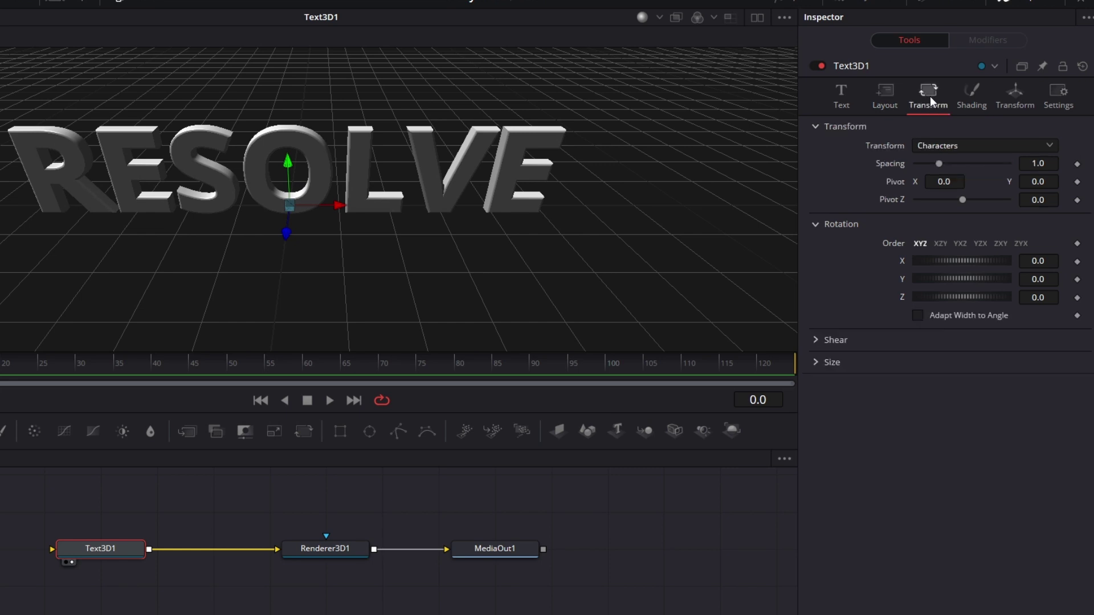
Preview shear in Characters and Words modes, then reset vertical shear to 0.
click(815, 341)
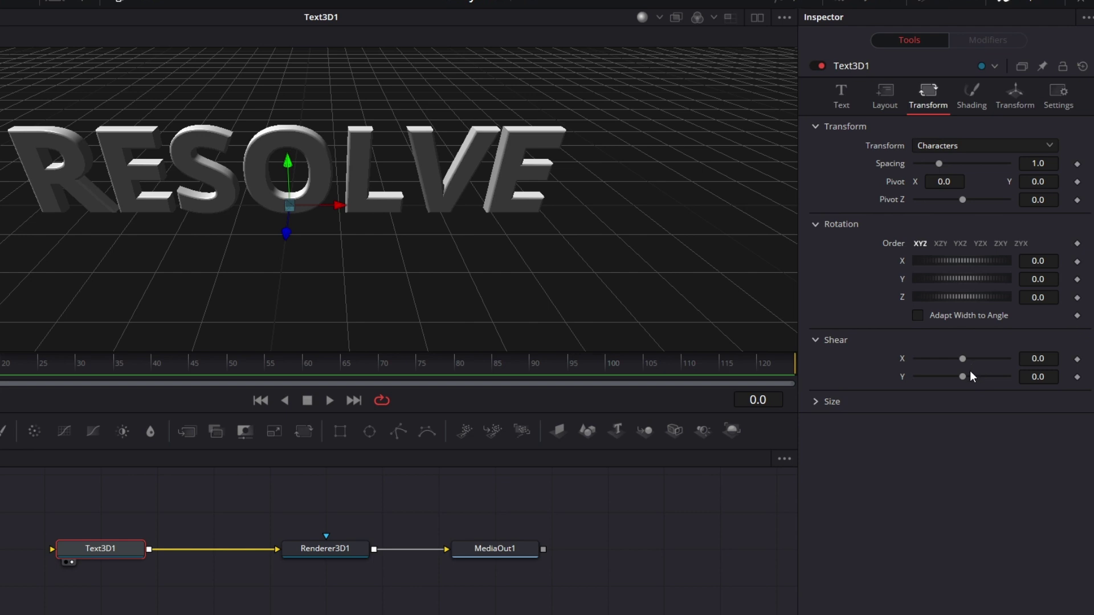
drag(963, 358, 978, 378)
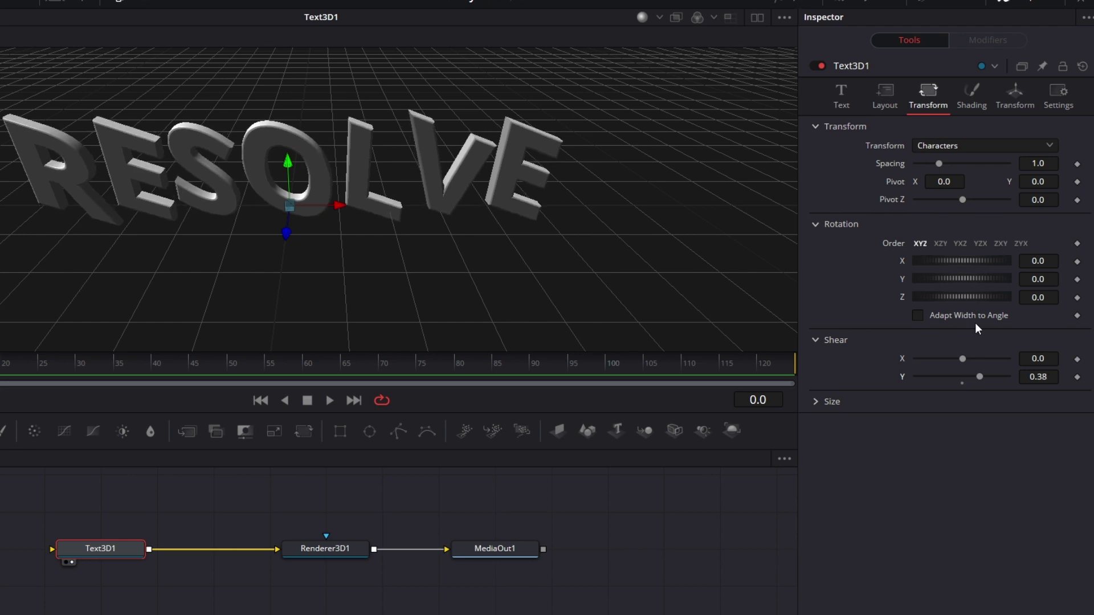
click(996, 146)
click(974, 181)
drag(962, 377, 962, 377)
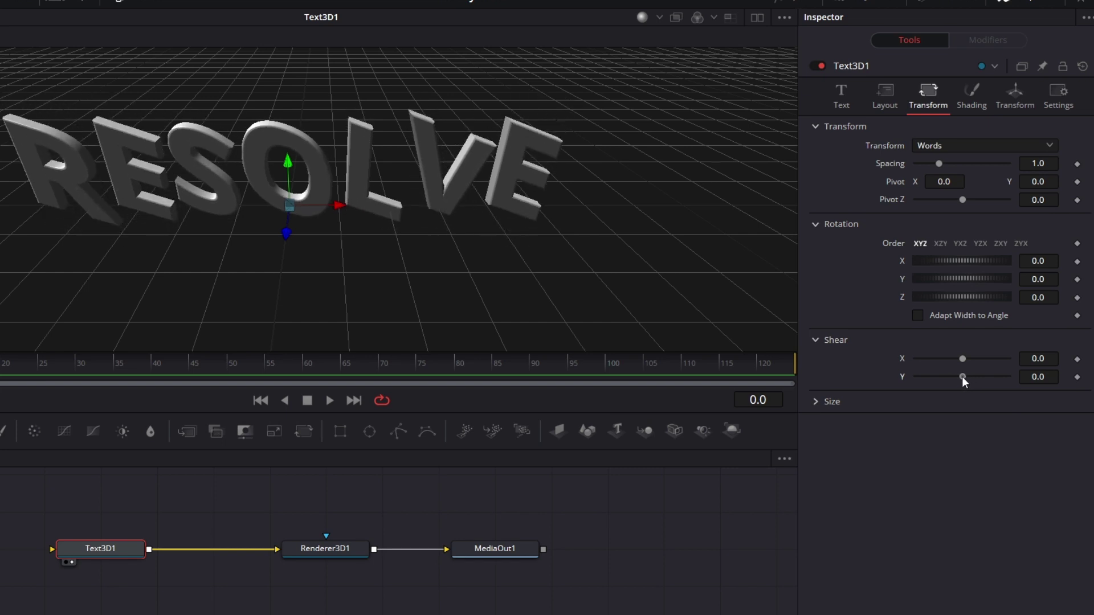
click(925, 145)
click(945, 164)
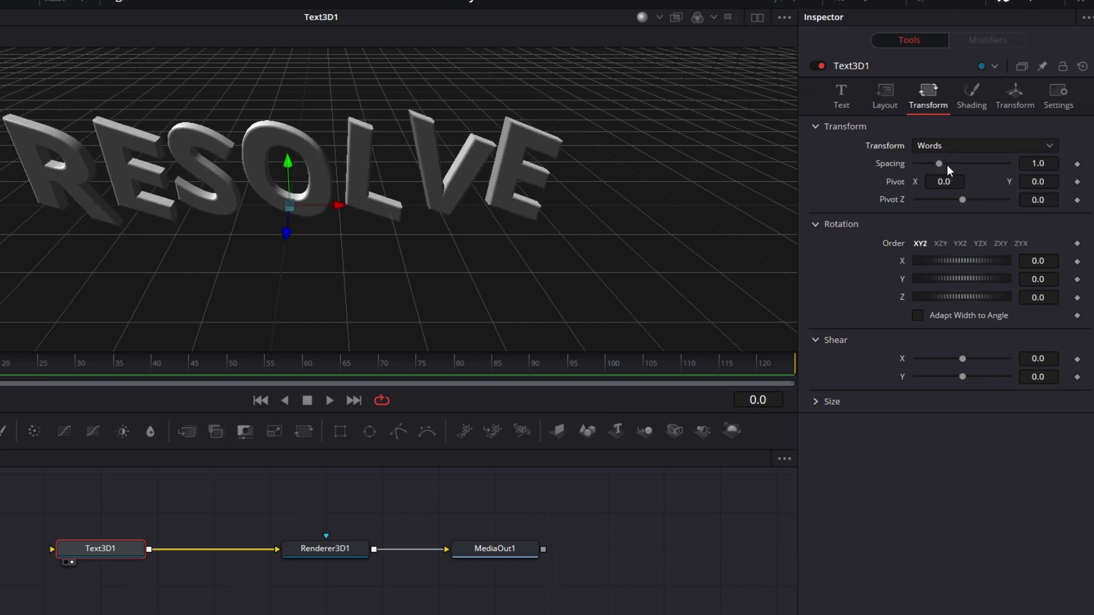
double_click(901, 374)
Keep the Characters transform mode and set Size X to 1.26.
click(983, 143)
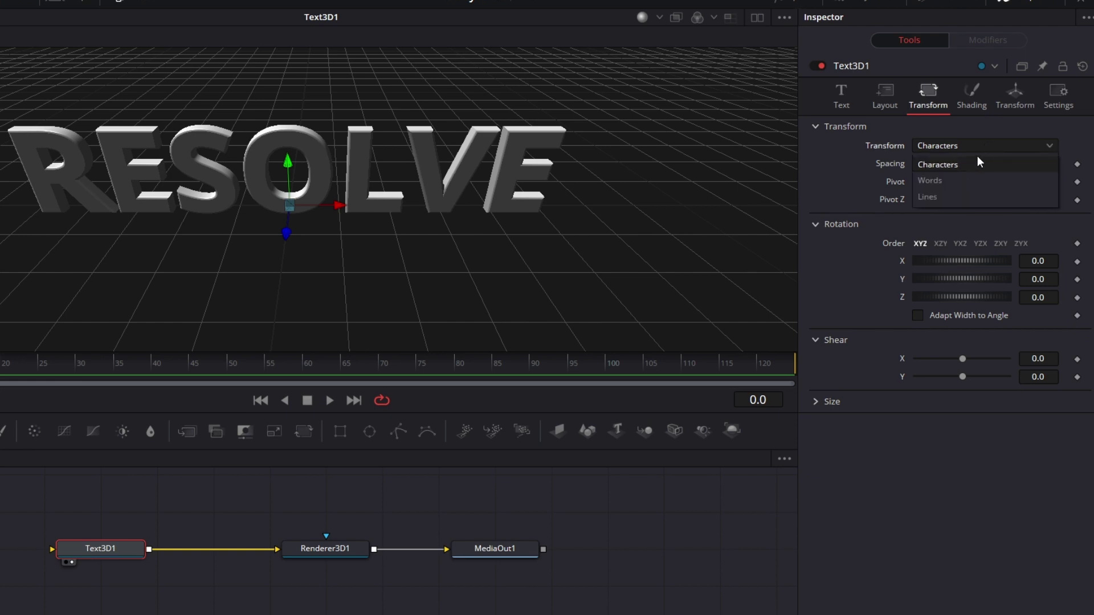
click(959, 448)
click(815, 401)
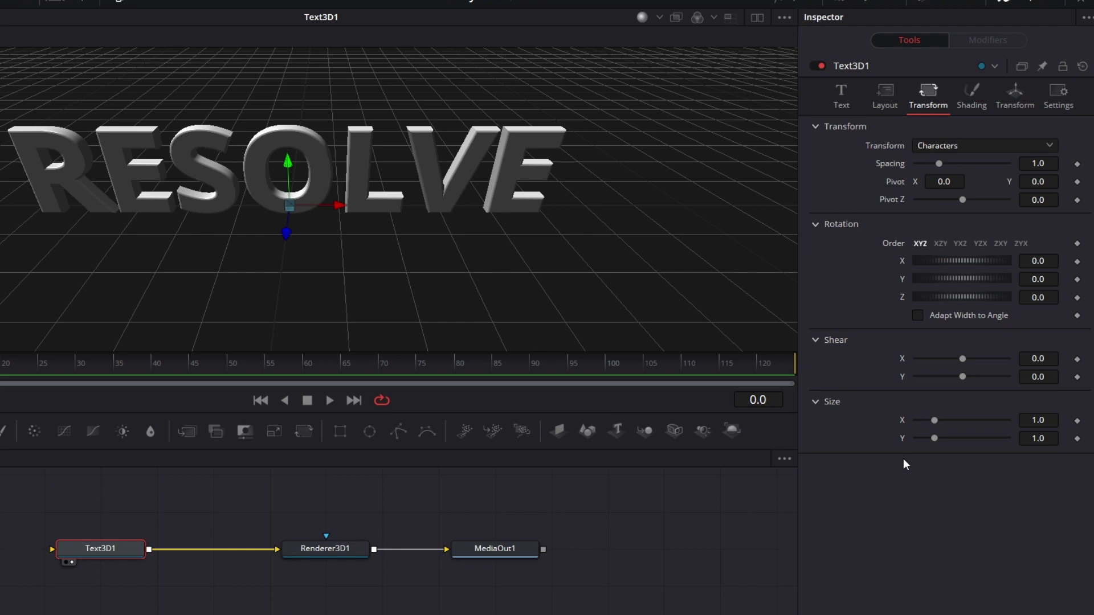
mouse_move(939, 422)
mouse_down()
mouse_move(956, 420)
mouse_move(939, 422)
mouse_up()
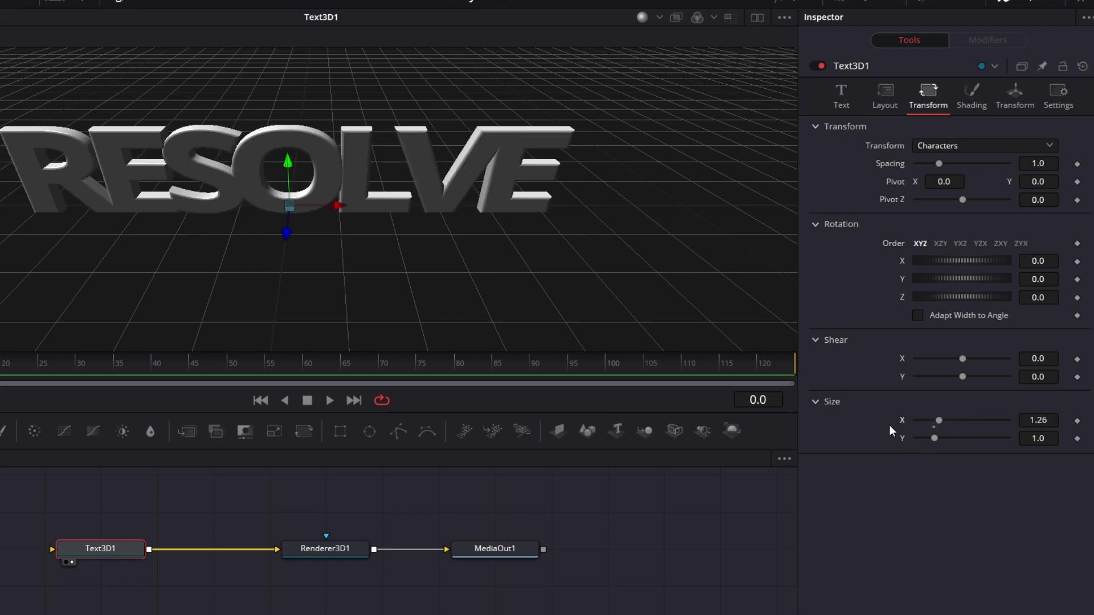
In Shading, set Specular Color to blue (R 0.117647, G 0.560784, B 0.898039).
click(977, 98)
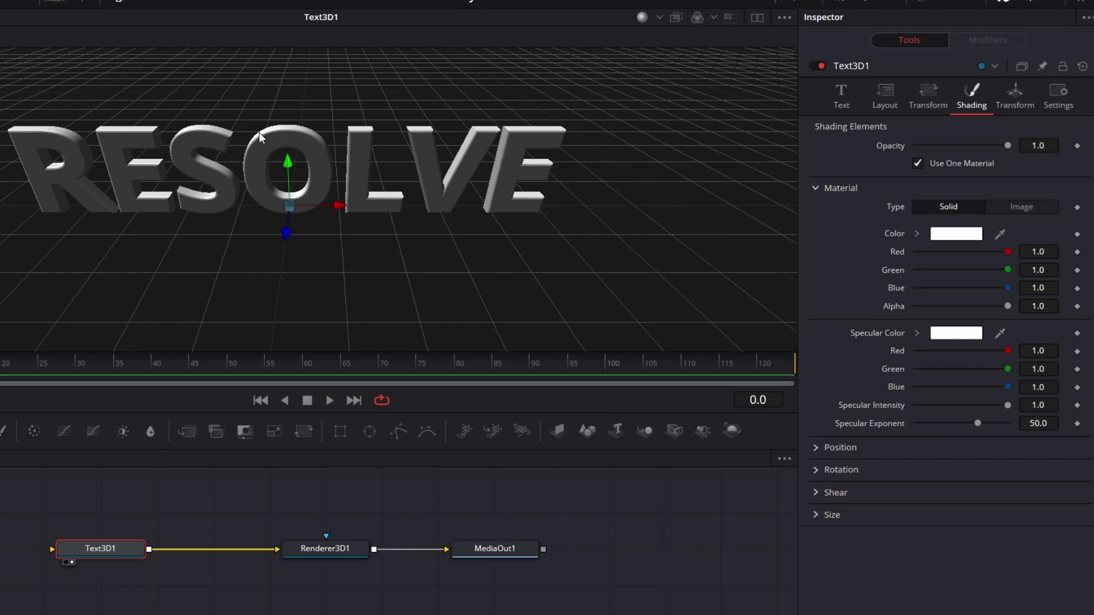
click(969, 337)
click(527, 203)
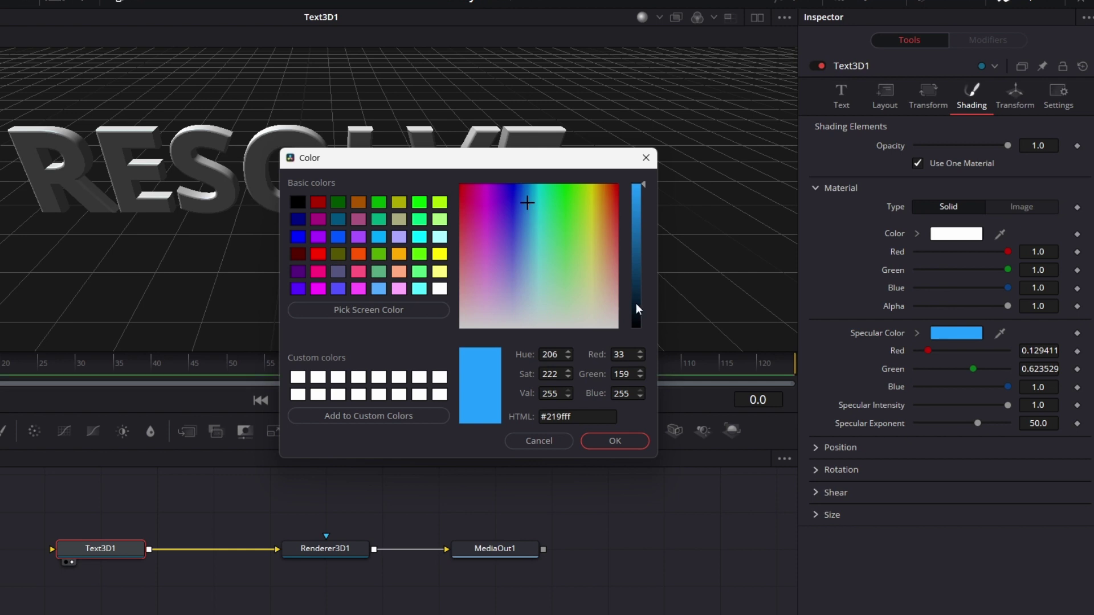
click(637, 209)
click(622, 439)
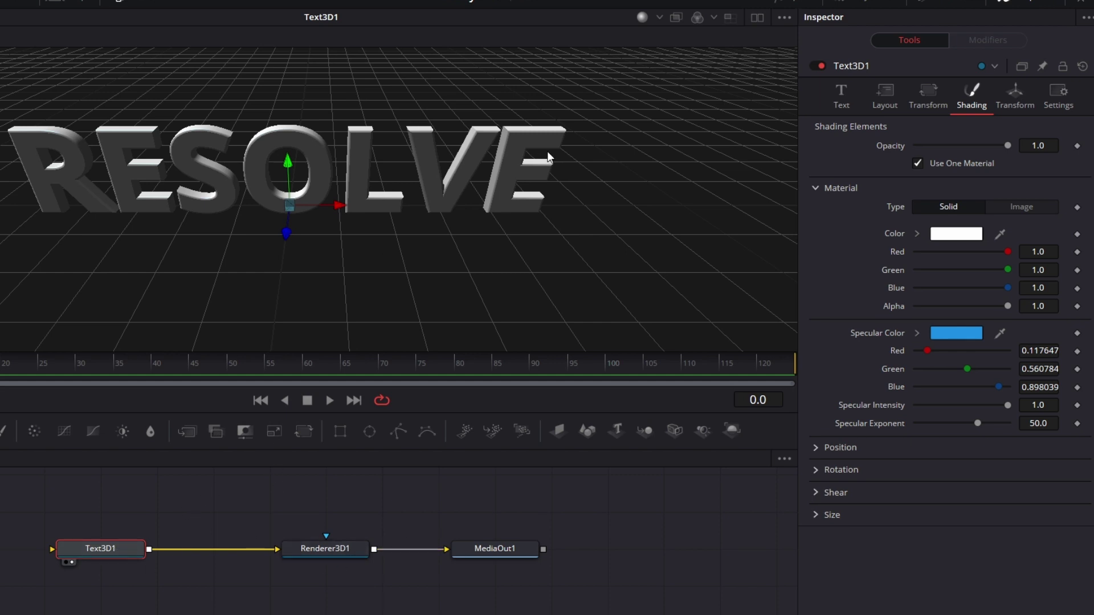
Enable Lighting and Shadows on Renderer3D1 and view the final output.
click(357, 555)
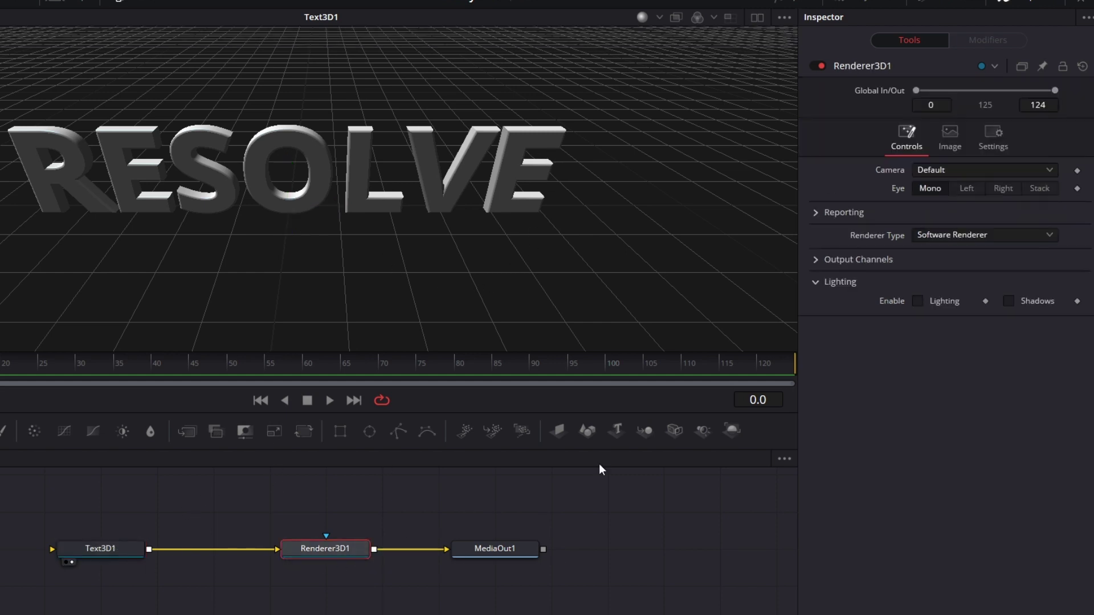
click(918, 302)
click(1008, 301)
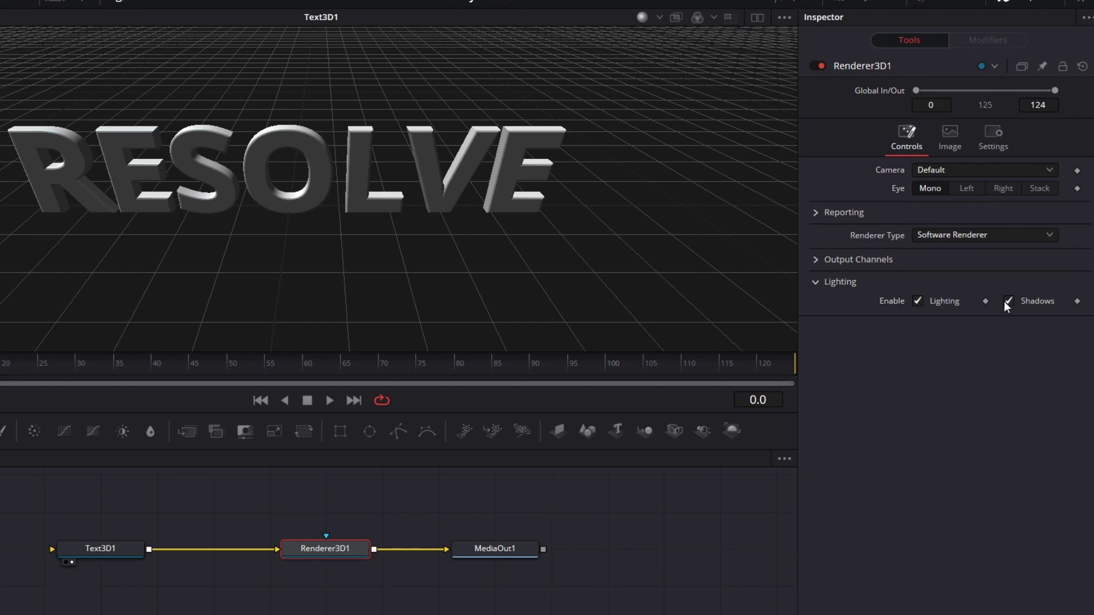
key(1)
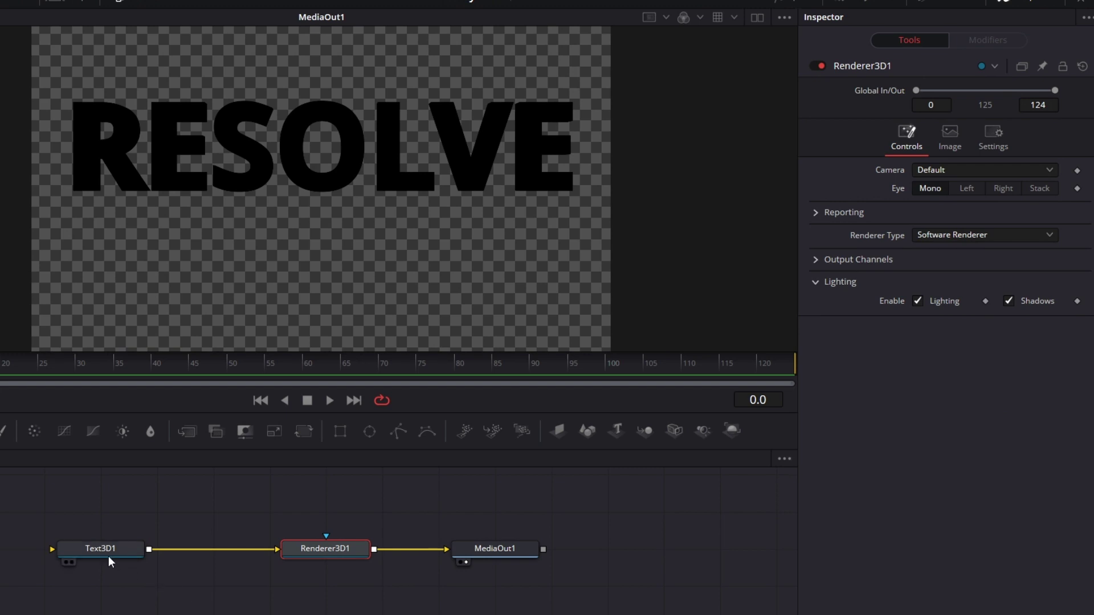
Insert a Merge3D node between Text3D1 and Renderer3D1.
drag(107, 552, 63, 551)
click(25, 549)
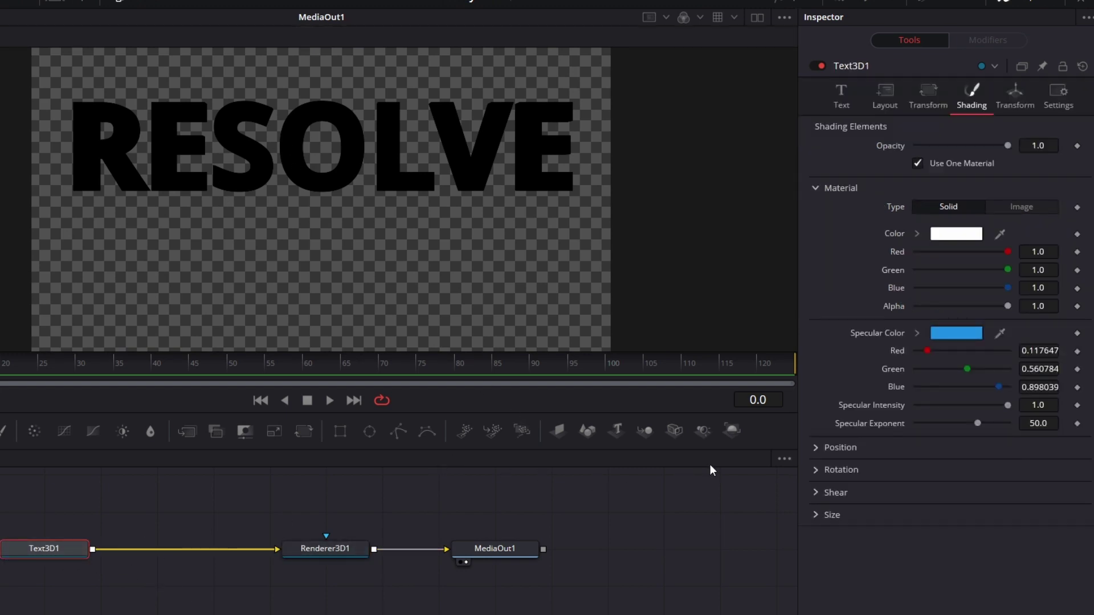
drag(644, 431, 214, 547)
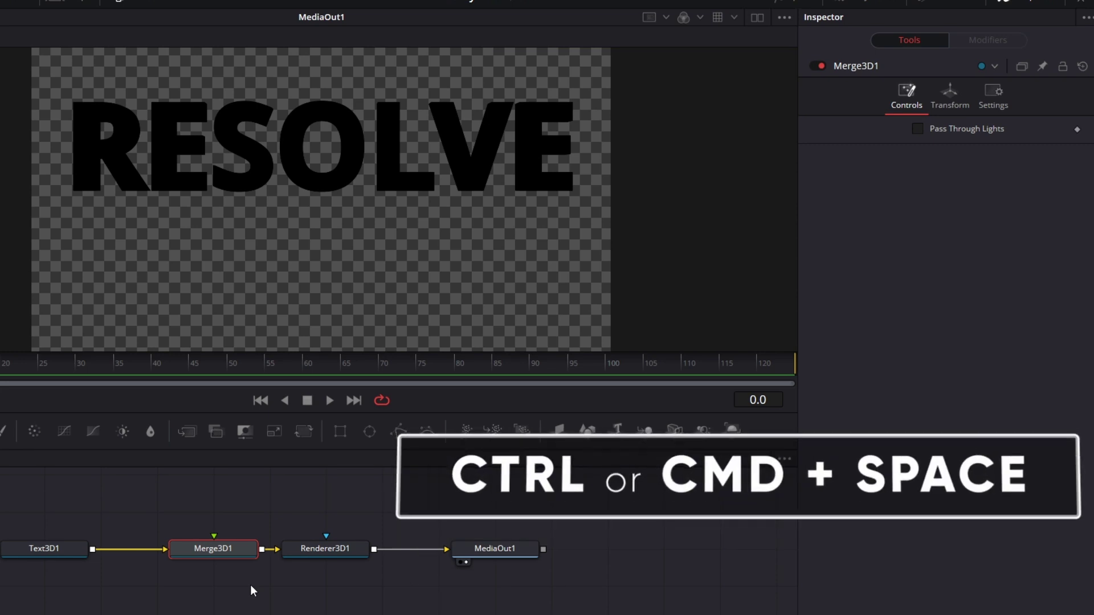
Add an Ambient Light node feeding Merge3D1 and set its Intensity to 1.0.
click(252, 583)
key(ctrl+space)
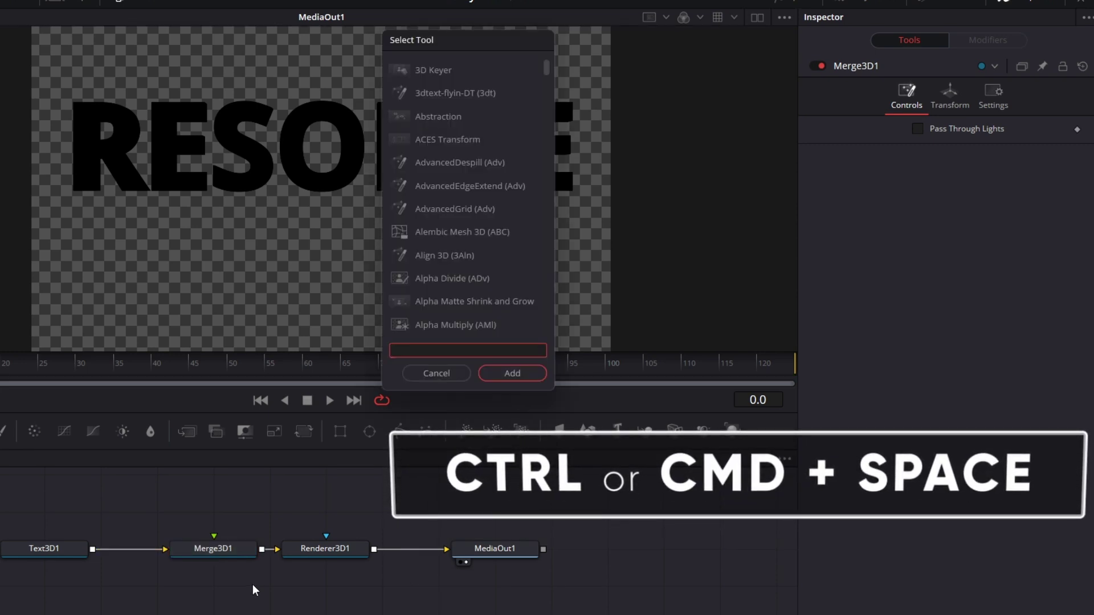
text(AMBI)
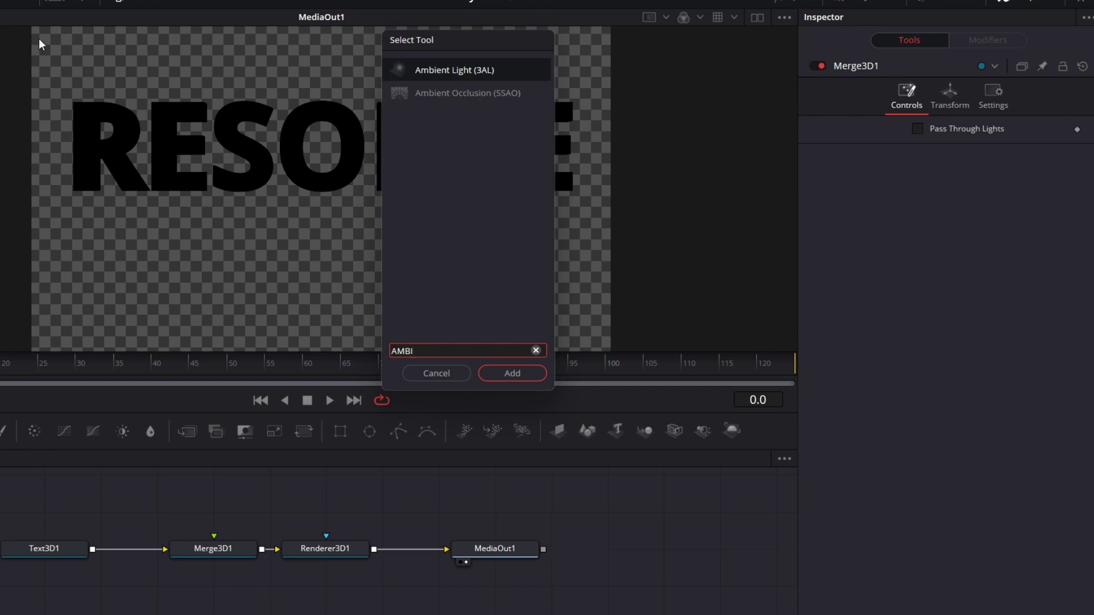
click(459, 69)
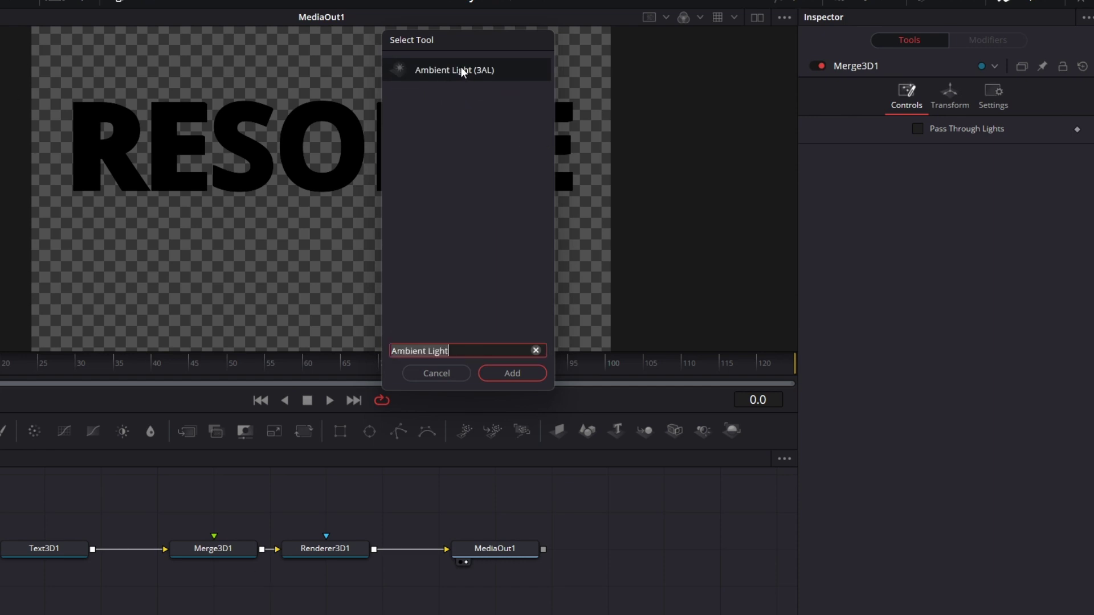
click(518, 377)
drag(319, 584, 214, 542)
drag(257, 580, 197, 580)
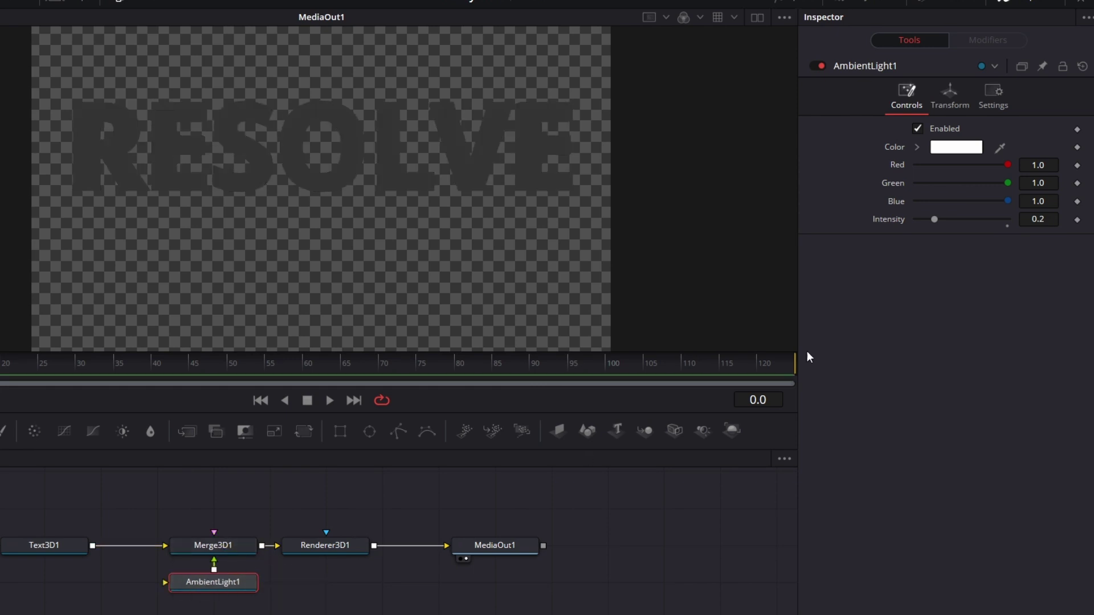
drag(934, 219, 1008, 219)
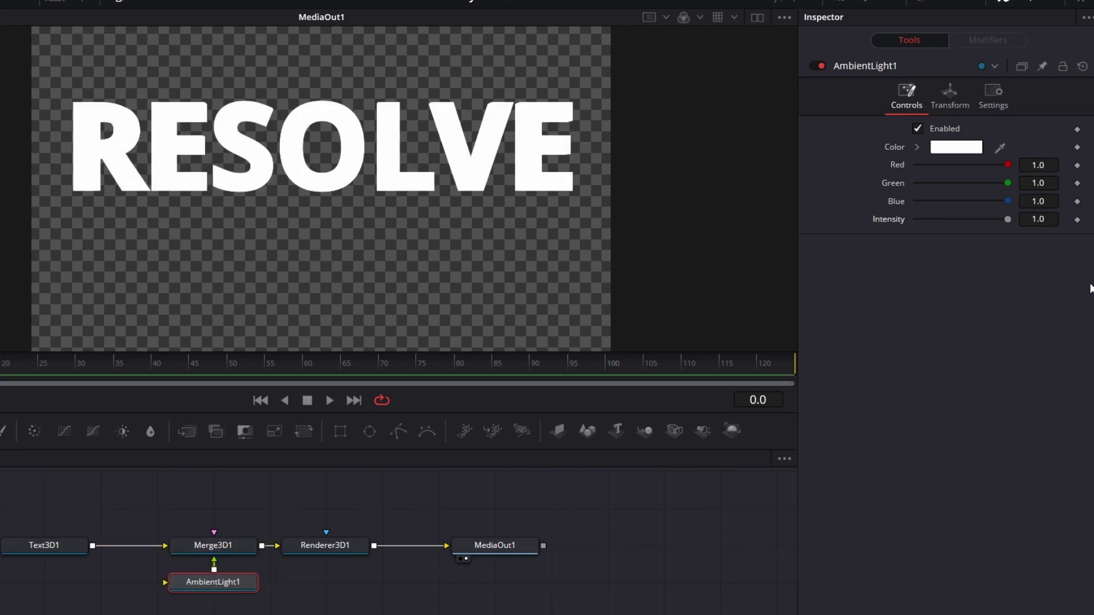
click(42, 544)
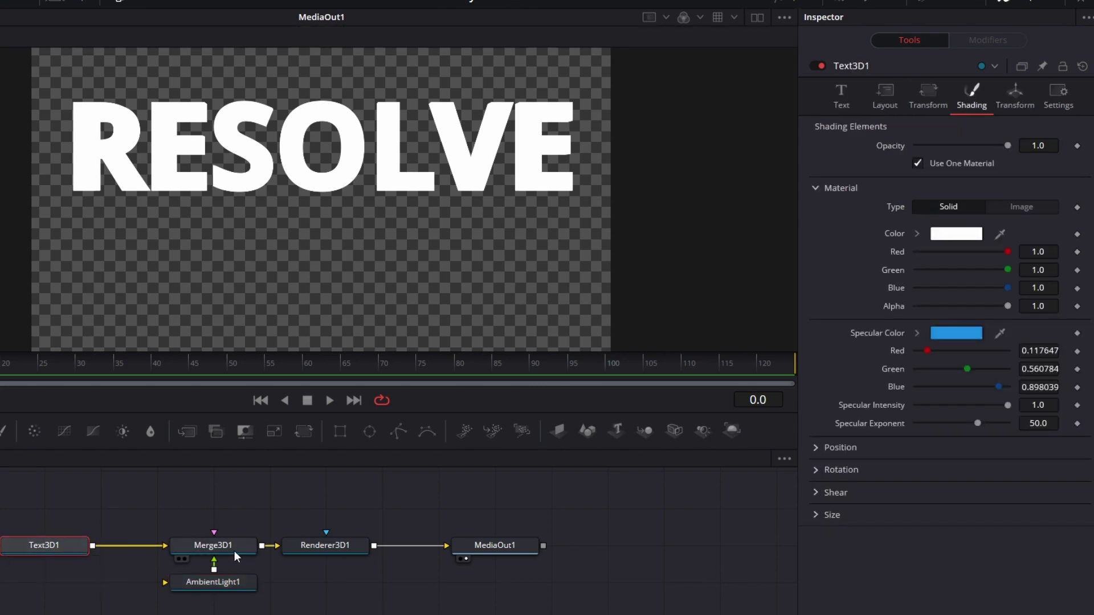
click(242, 586)
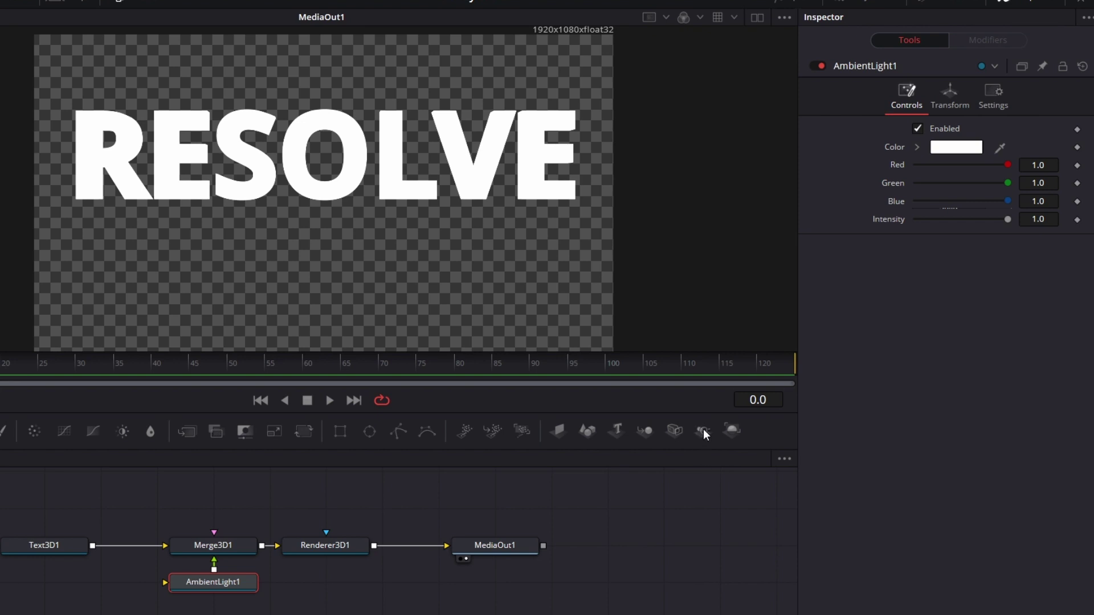
Add a Spot Light node, connect it into Merge3D1, and push it forward in depth.
drag(704, 436, 201, 551)
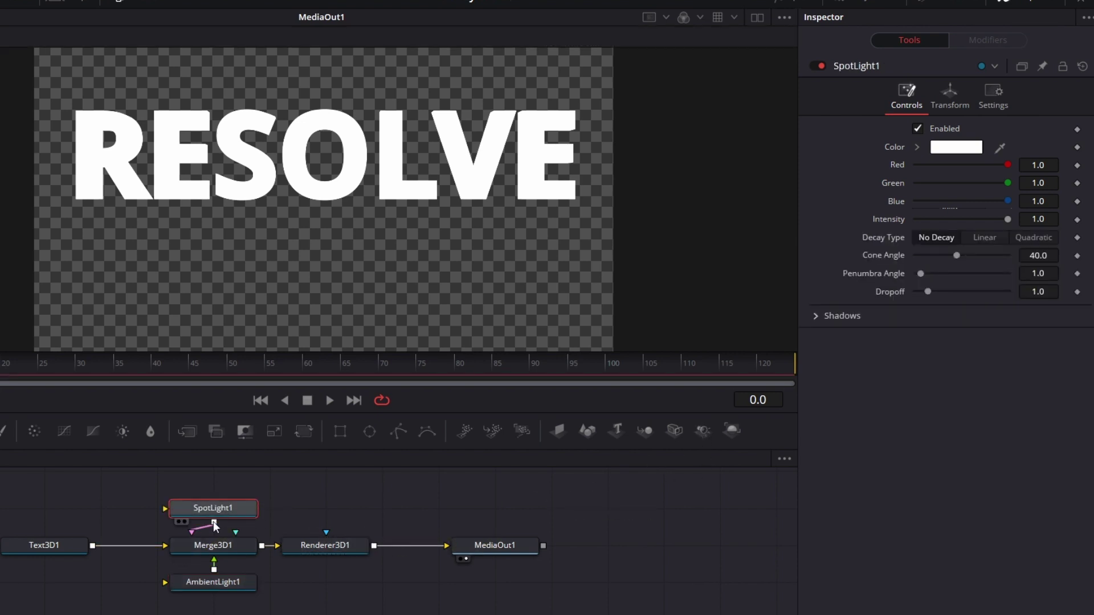
drag(228, 509, 128, 505)
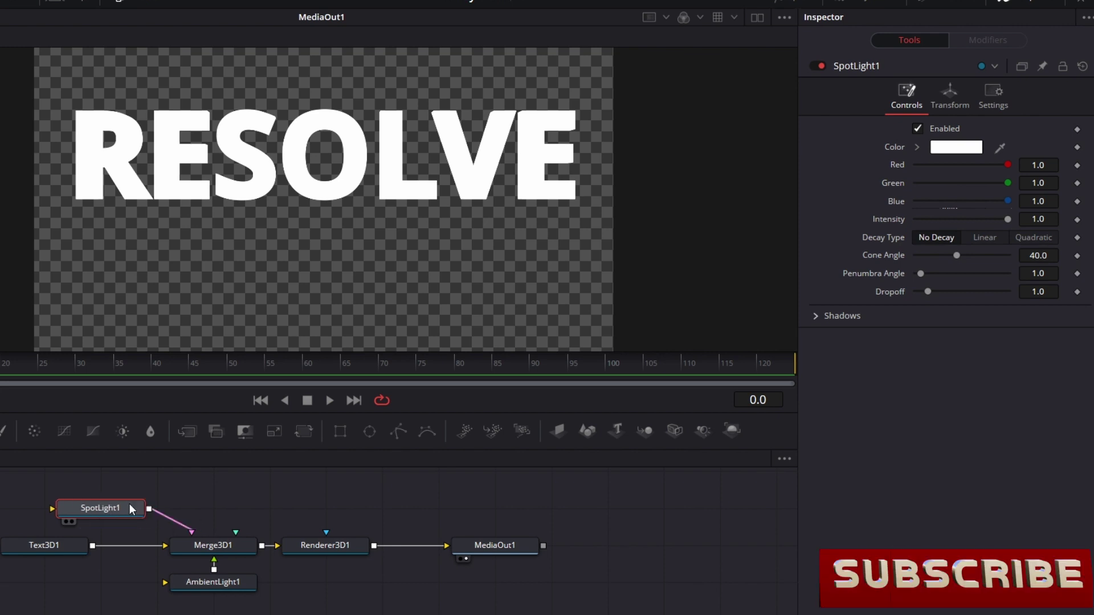
click(954, 91)
drag(959, 180, 965, 186)
drag(238, 549, 406, 211)
drag(433, 263, 437, 181)
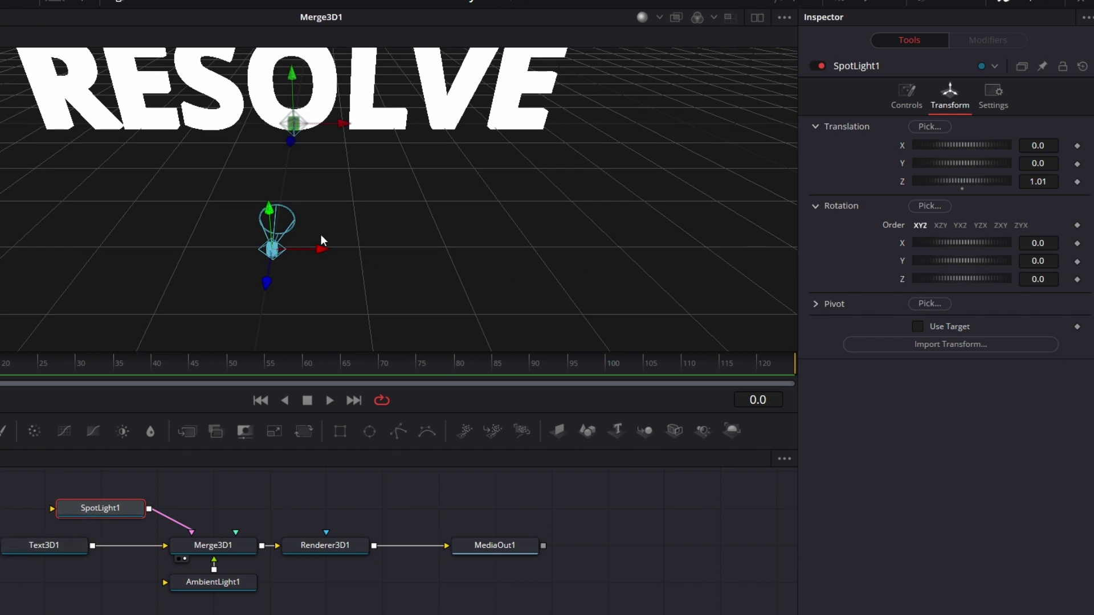
drag(1038, 181, 1051, 181)
Widen SpotLight1's cone angle to 90 and move the AmbientLight1 node out of the way.
click(905, 100)
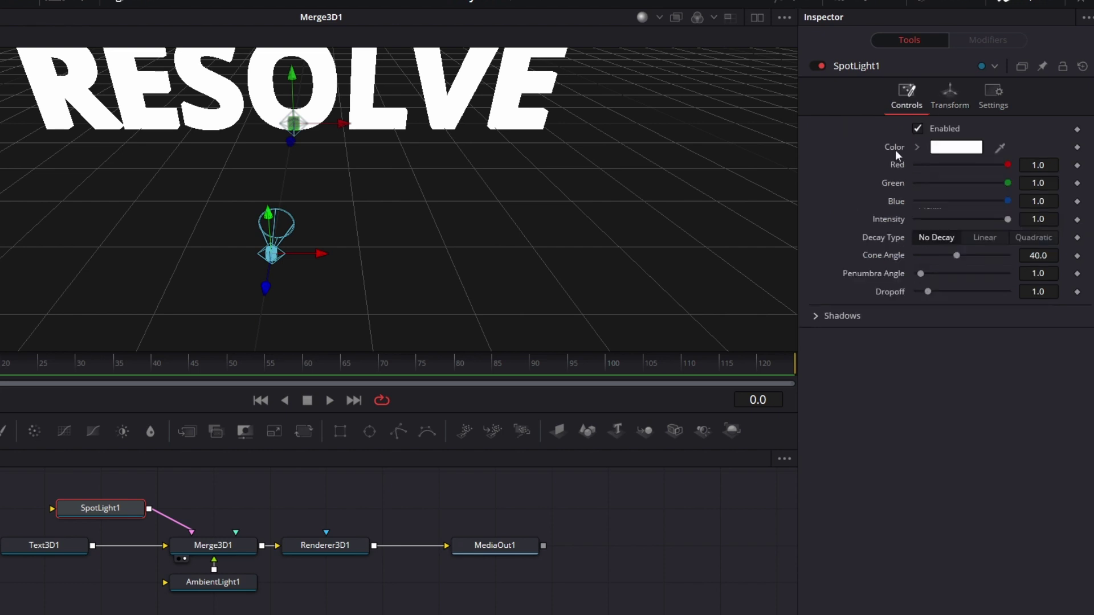
drag(955, 256, 1007, 255)
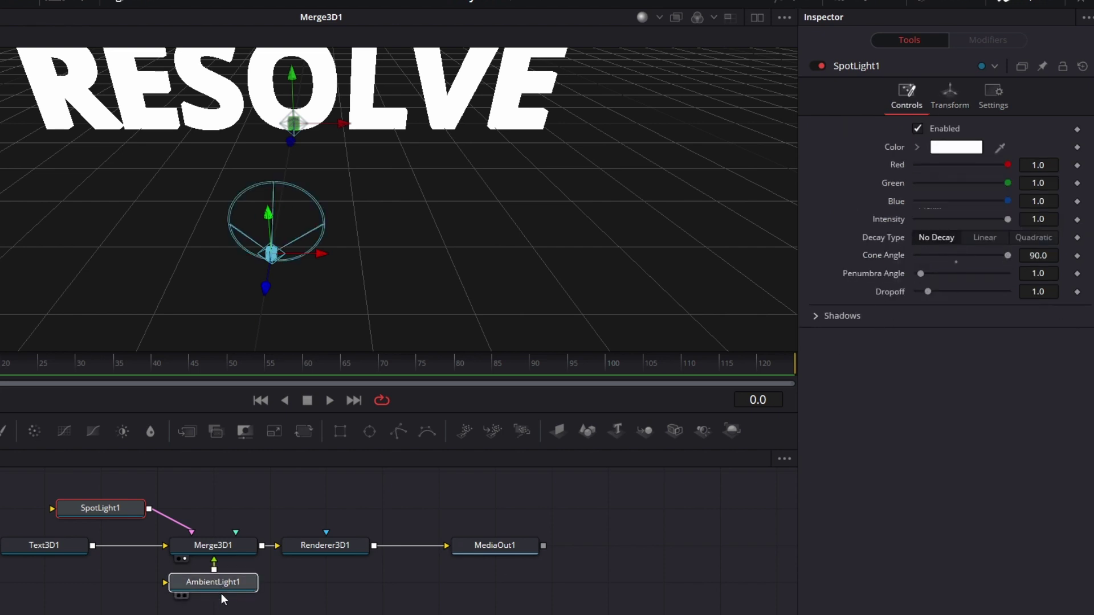
drag(212, 579, 213, 609)
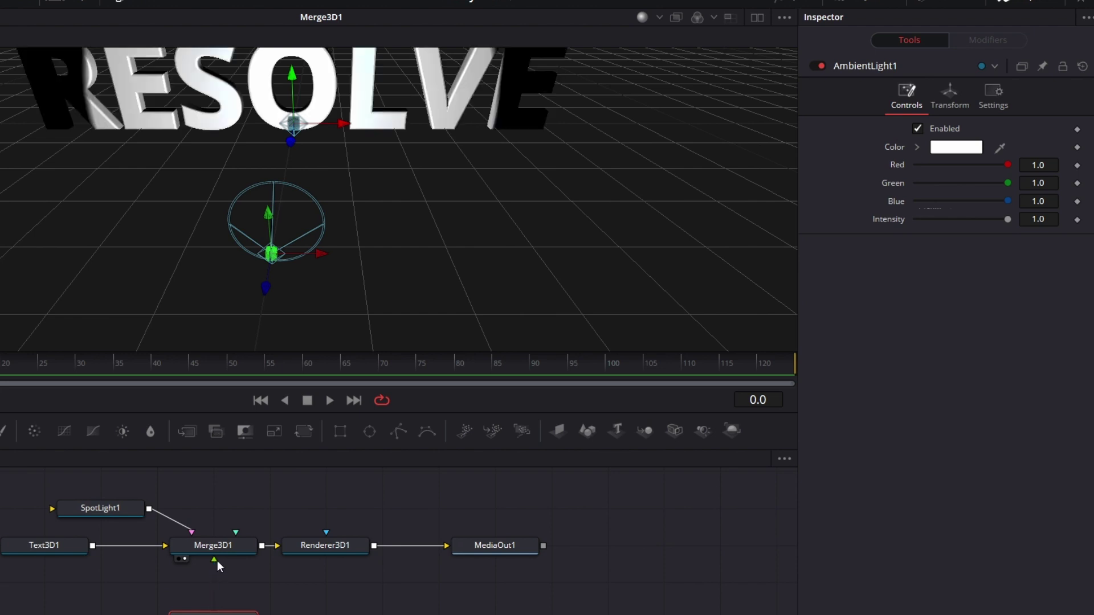
drag(632, 238, 634, 283)
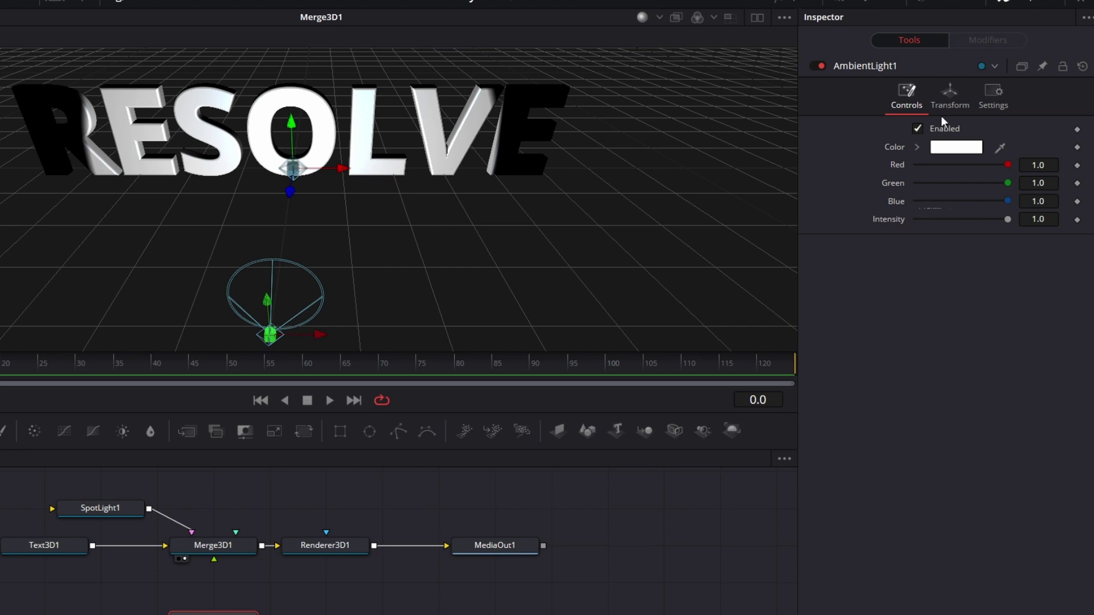
click(961, 99)
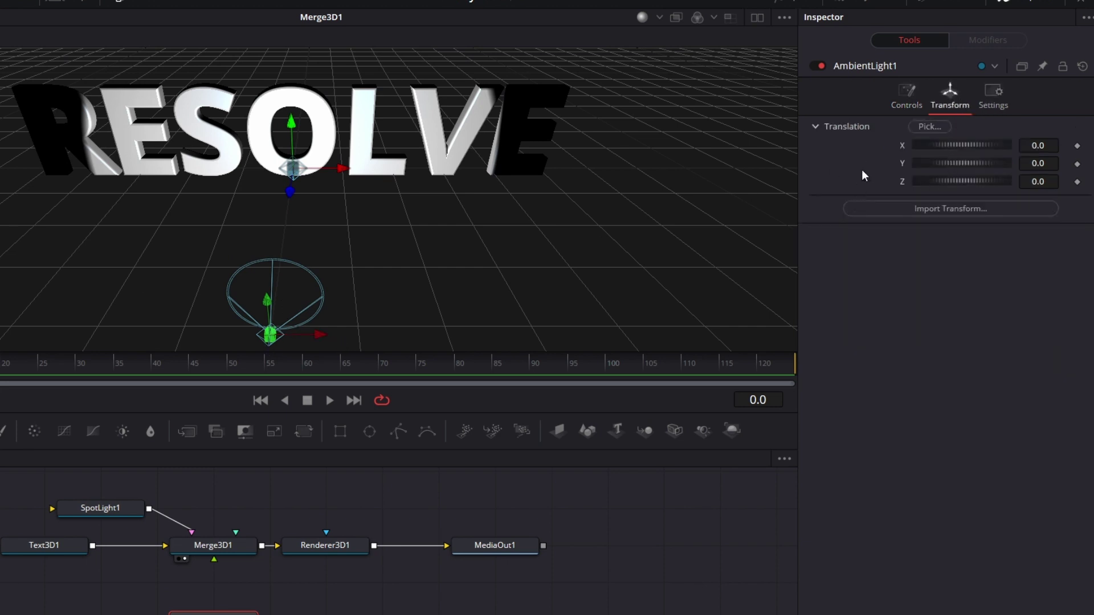
Enable Use Target and Linear decay on SpotLight1, moving it left and toward the camera.
click(98, 512)
click(942, 106)
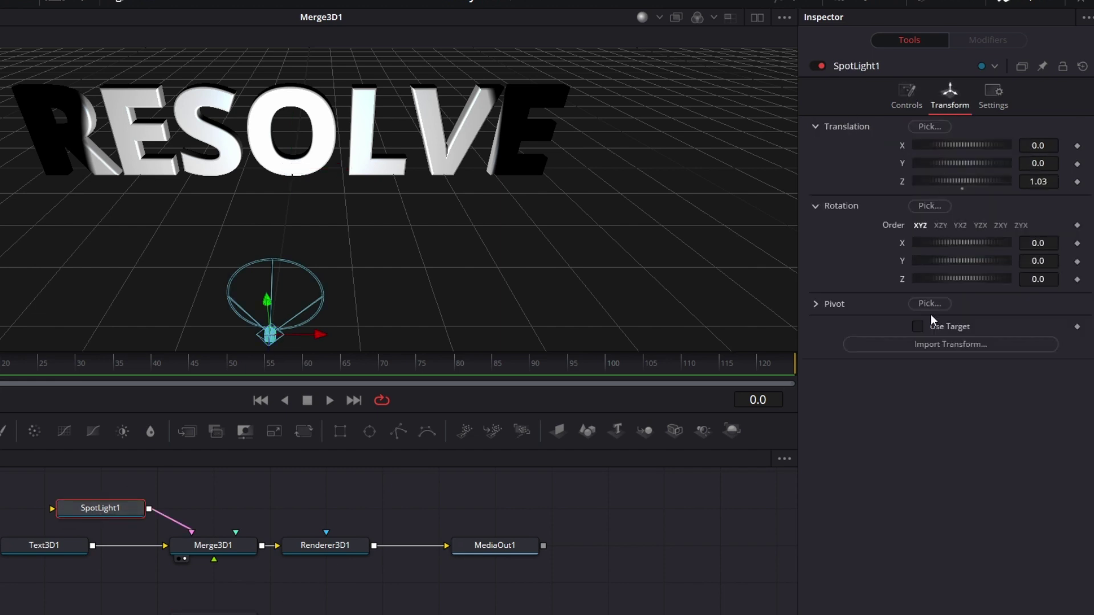
click(917, 326)
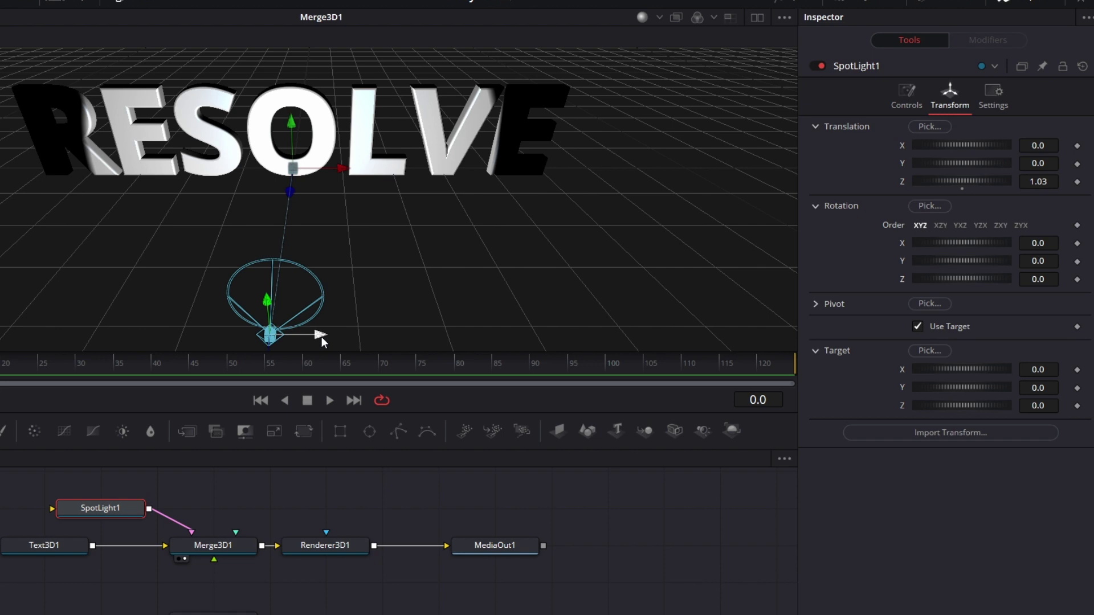
drag(321, 341, 212, 302)
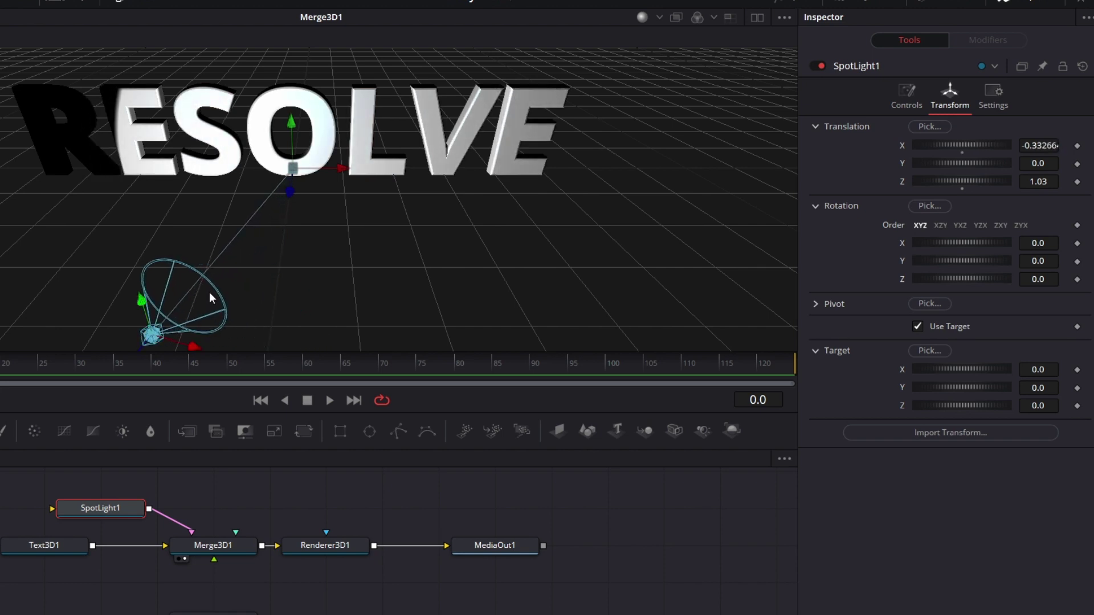
drag(341, 281, 319, 213)
drag(227, 179, 161, 235)
click(905, 98)
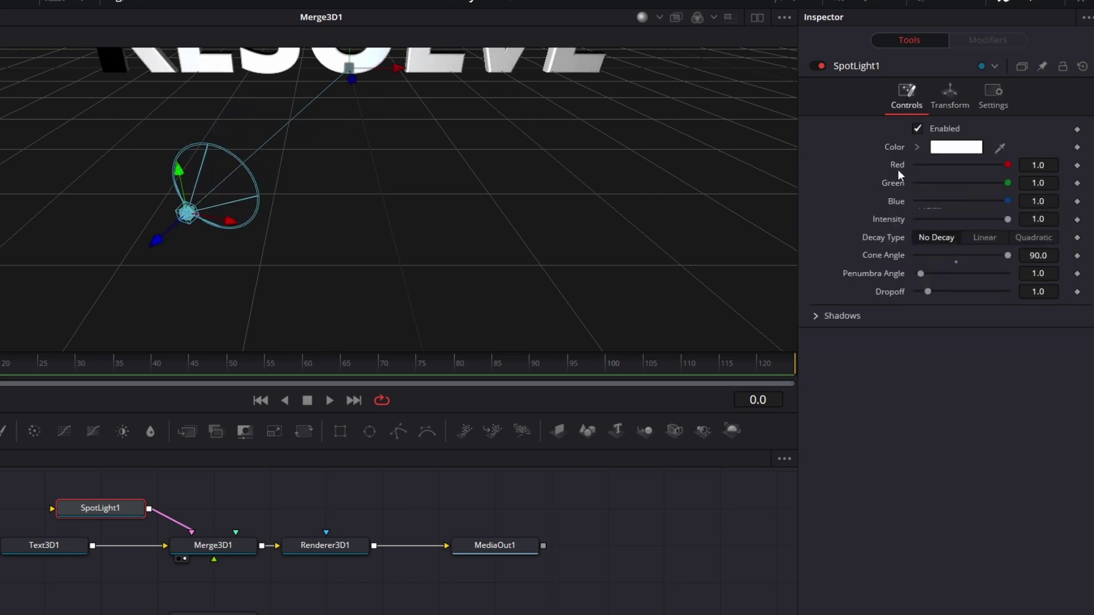
click(999, 237)
drag(594, 148, 594, 233)
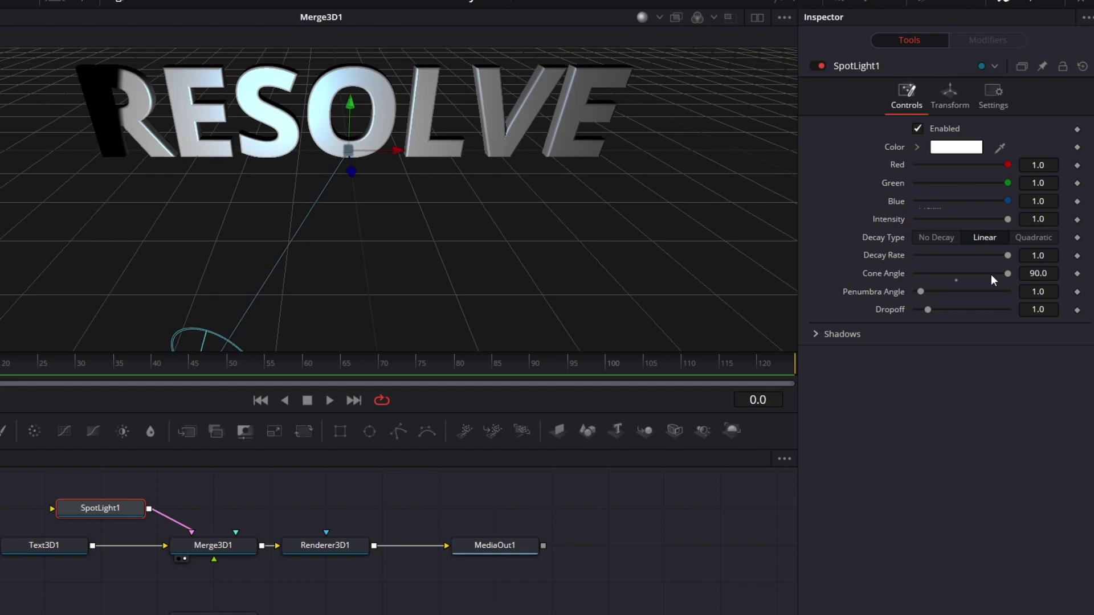
Place SpotLight1 at X -1.27, Y 0.812 and view the MediaOut1 render.
click(957, 98)
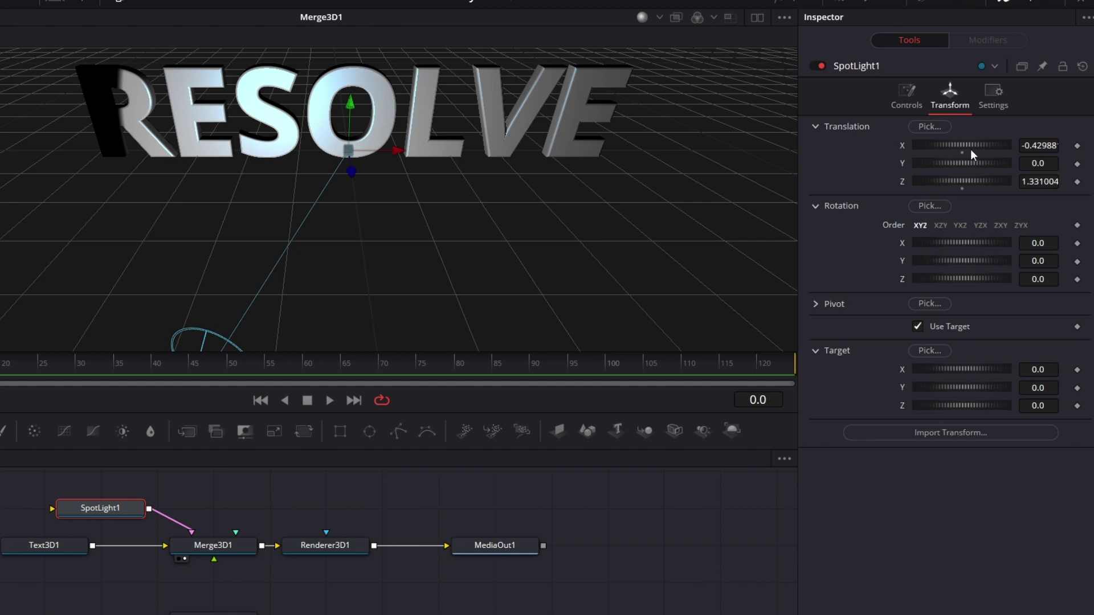
drag(972, 145, 952, 152)
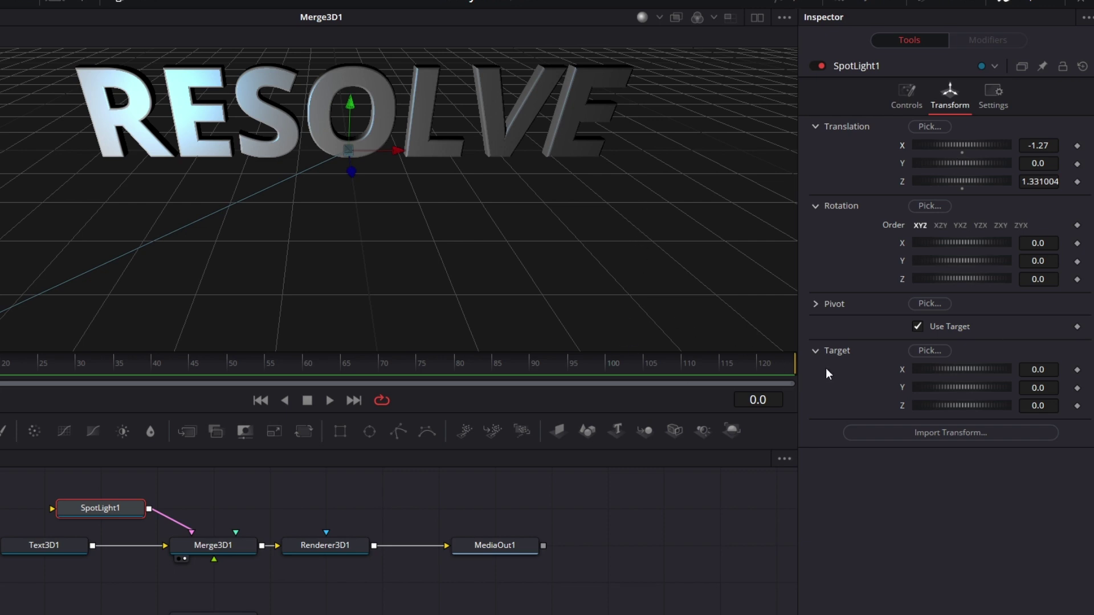
drag(935, 162, 956, 162)
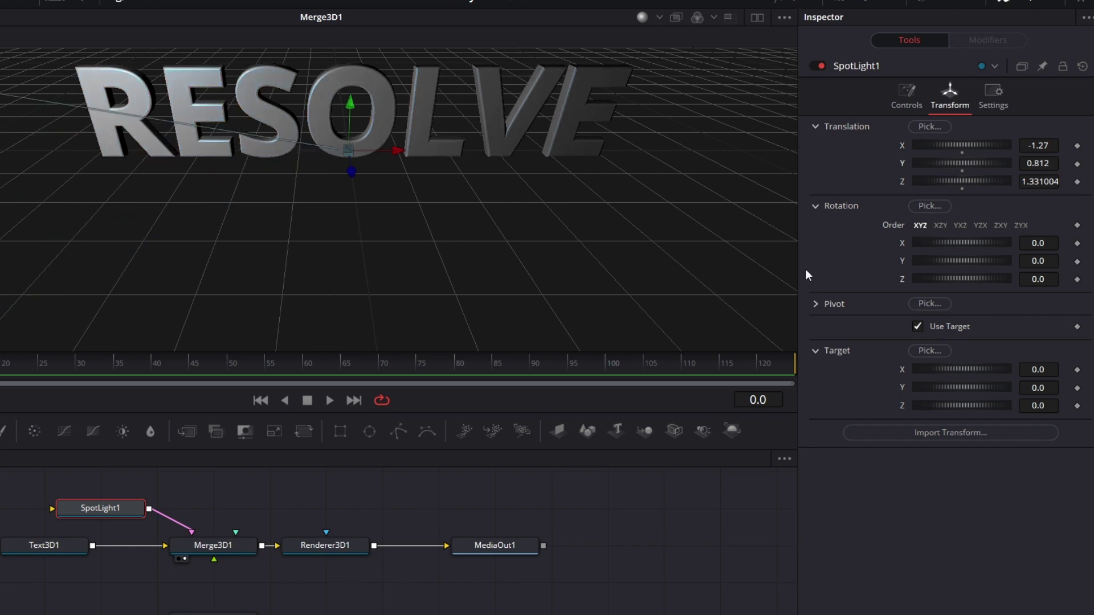
click(459, 559)
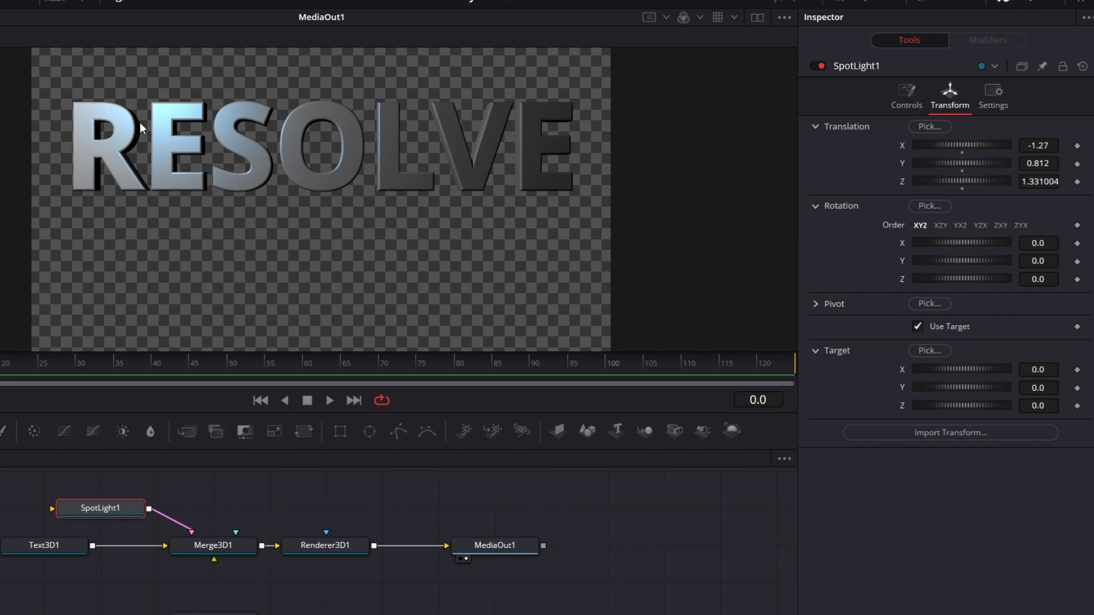
Set Text3D1's specular colour to white (R, G, B 1.0) after briefly trying magenta.
click(50, 545)
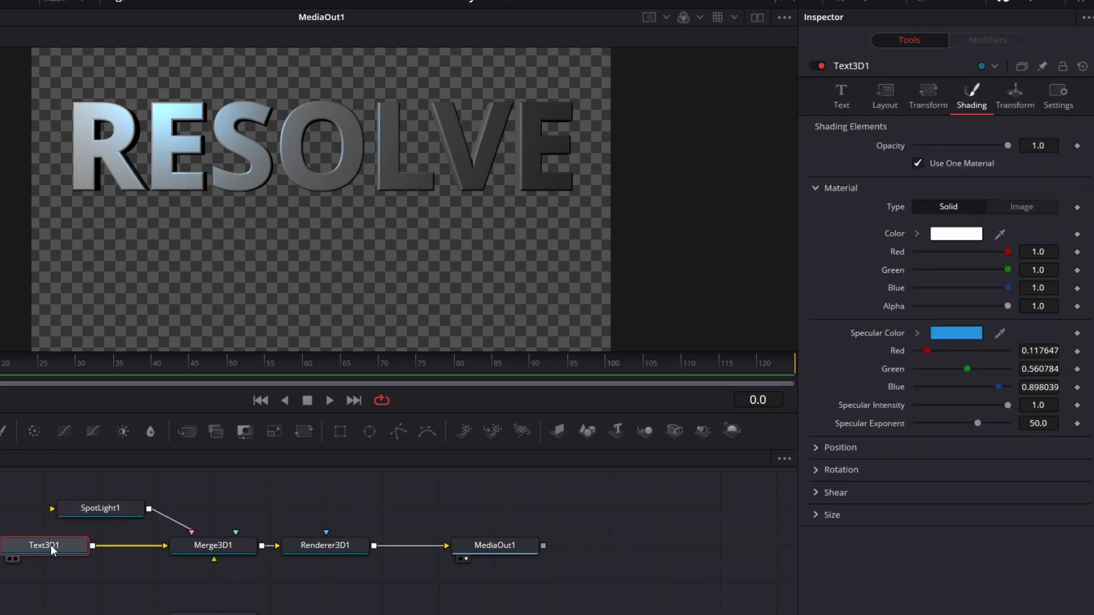
click(960, 334)
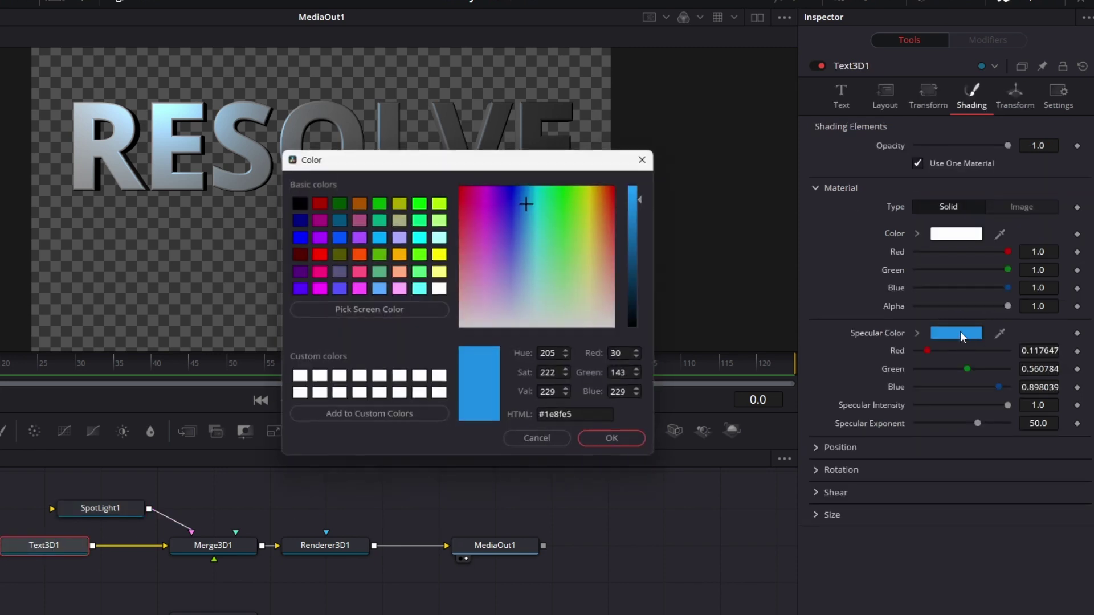
click(477, 188)
click(625, 448)
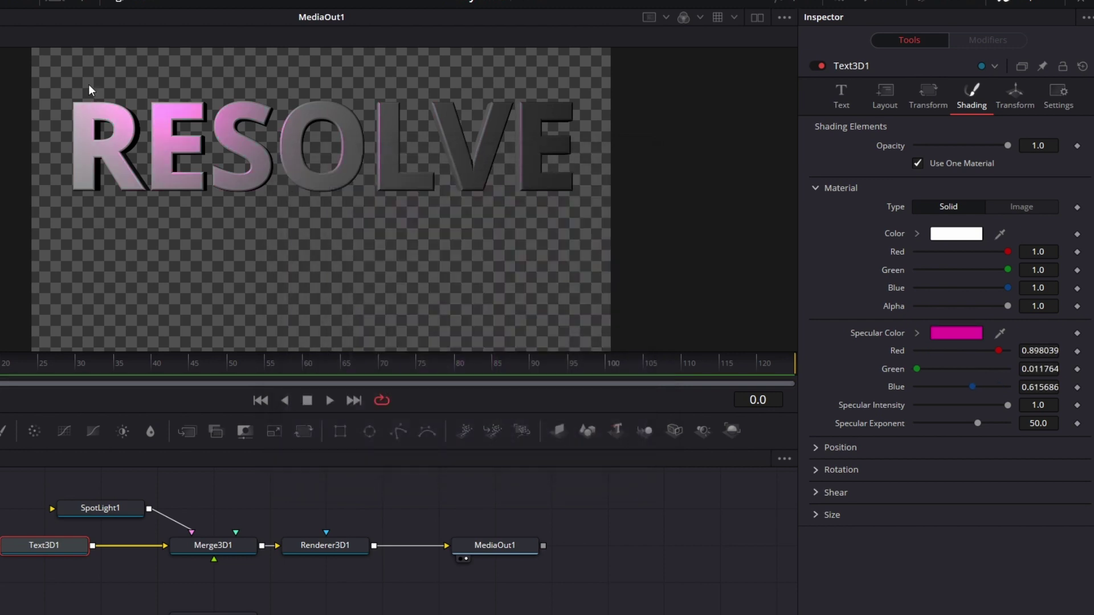
click(968, 332)
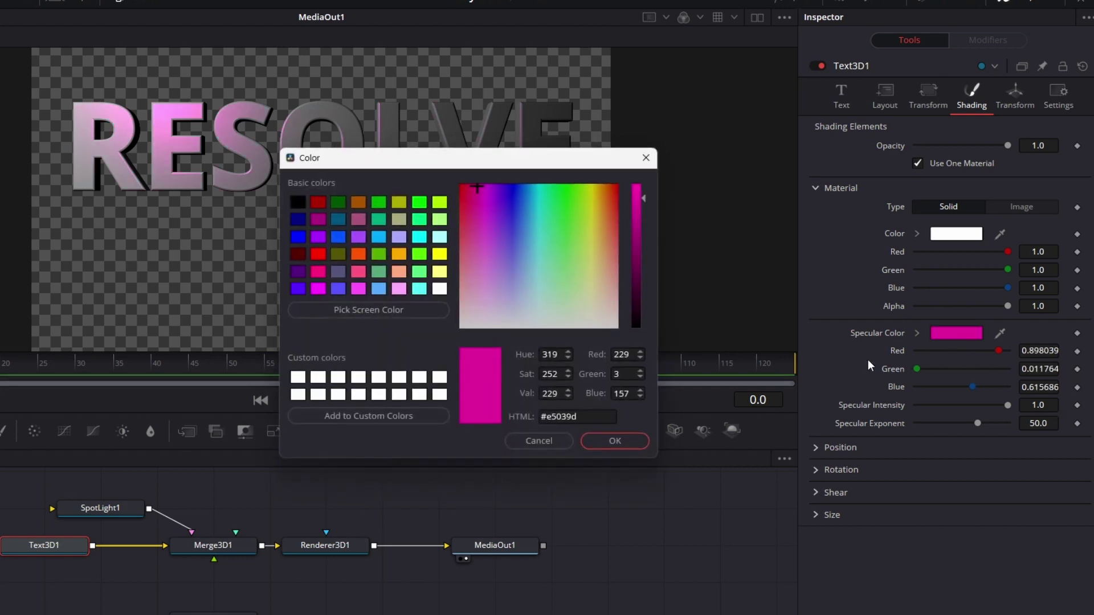
click(299, 377)
click(635, 447)
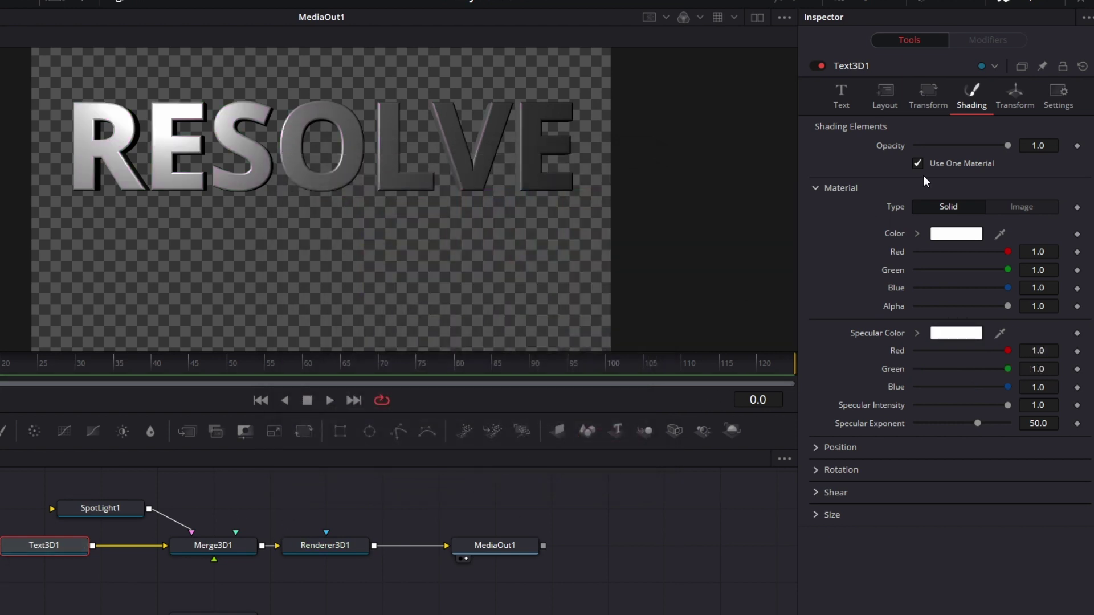
Nudge then reset Text3D1's Offset X and Z to 0, and bring up its Transform settings.
click(816, 449)
drag(944, 466, 848, 452)
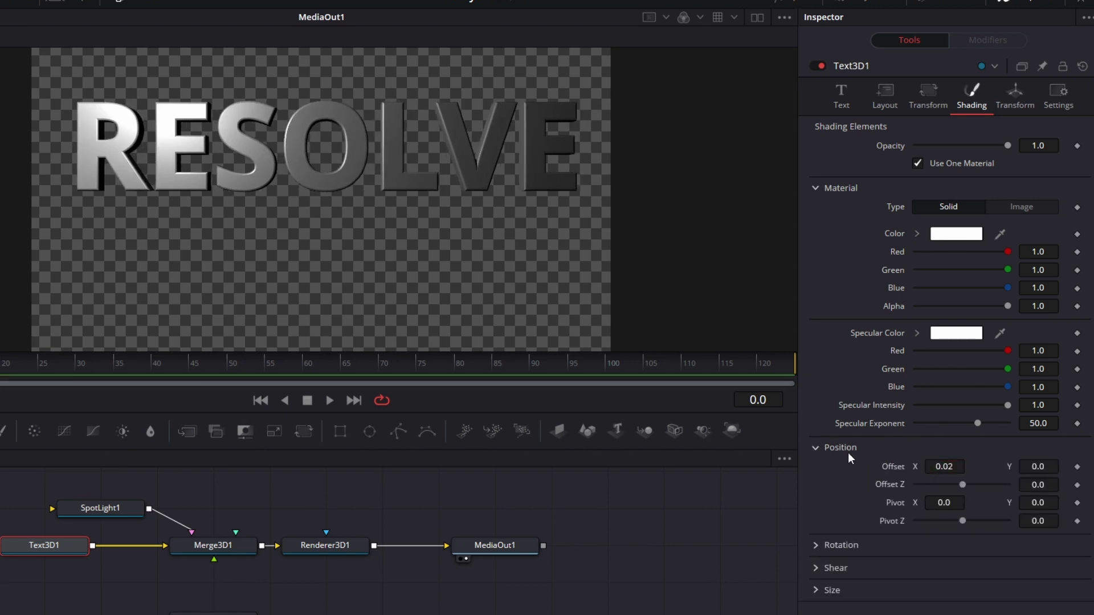
drag(965, 484, 959, 486)
double_click(894, 471)
double_click(886, 482)
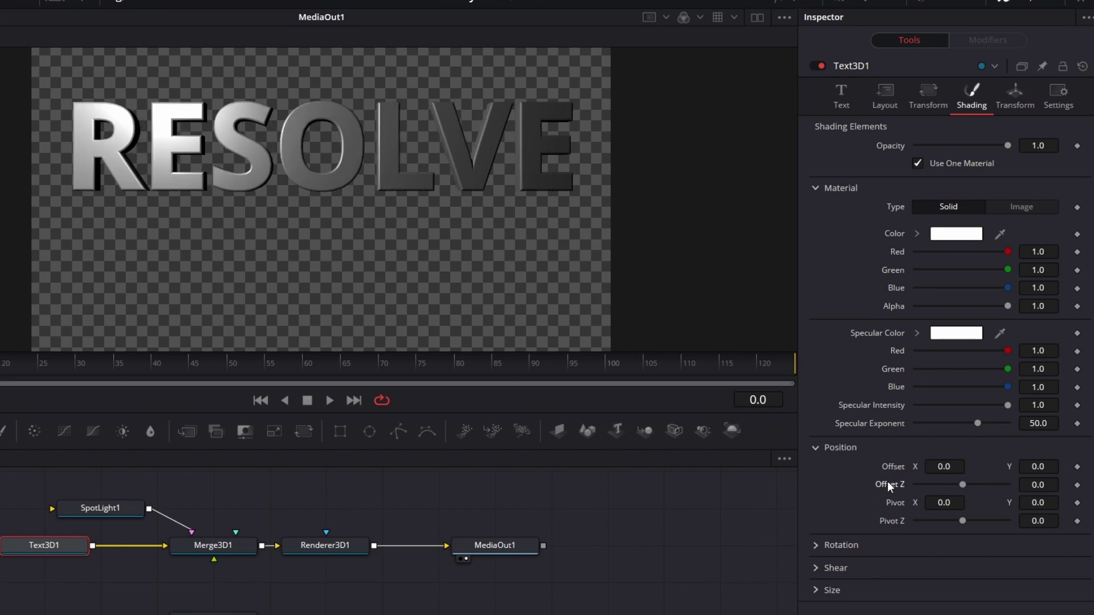
click(818, 546)
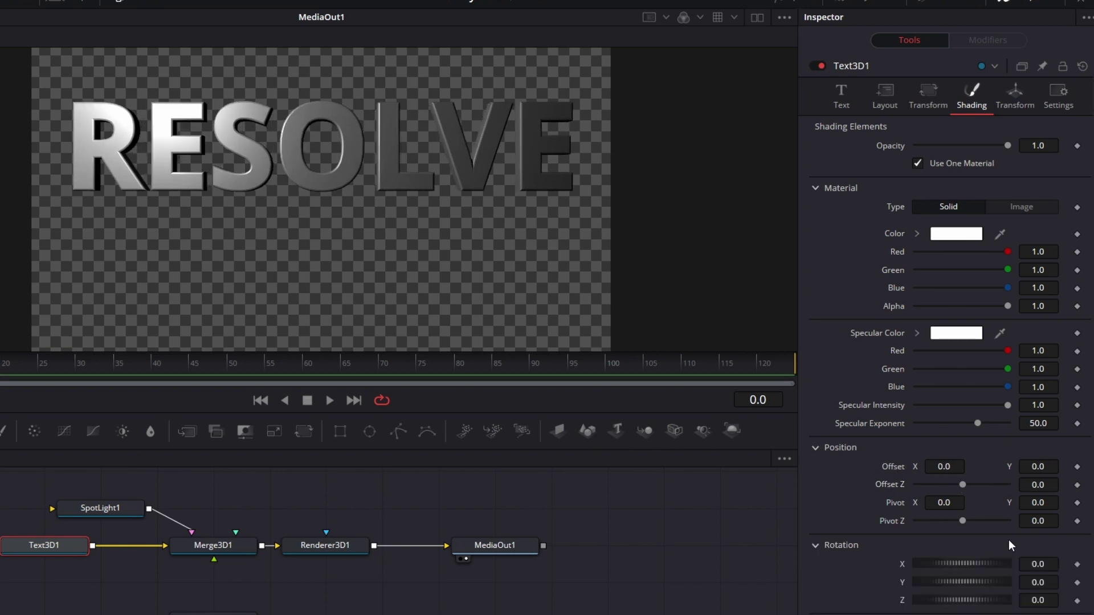
scroll(1009, 539, down, 1)
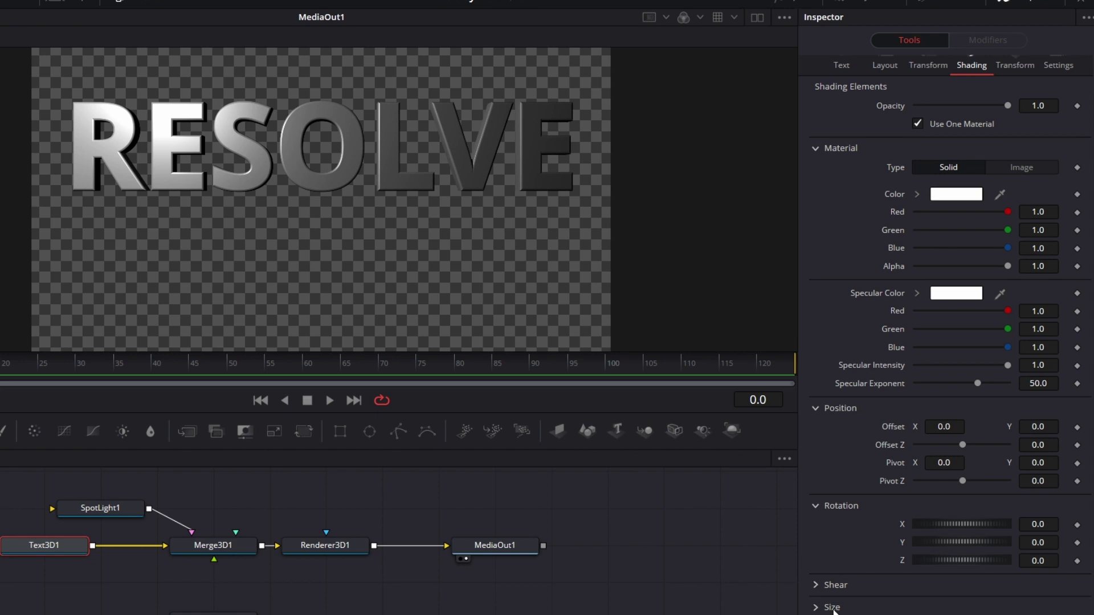
scroll(937, 216, up, 1)
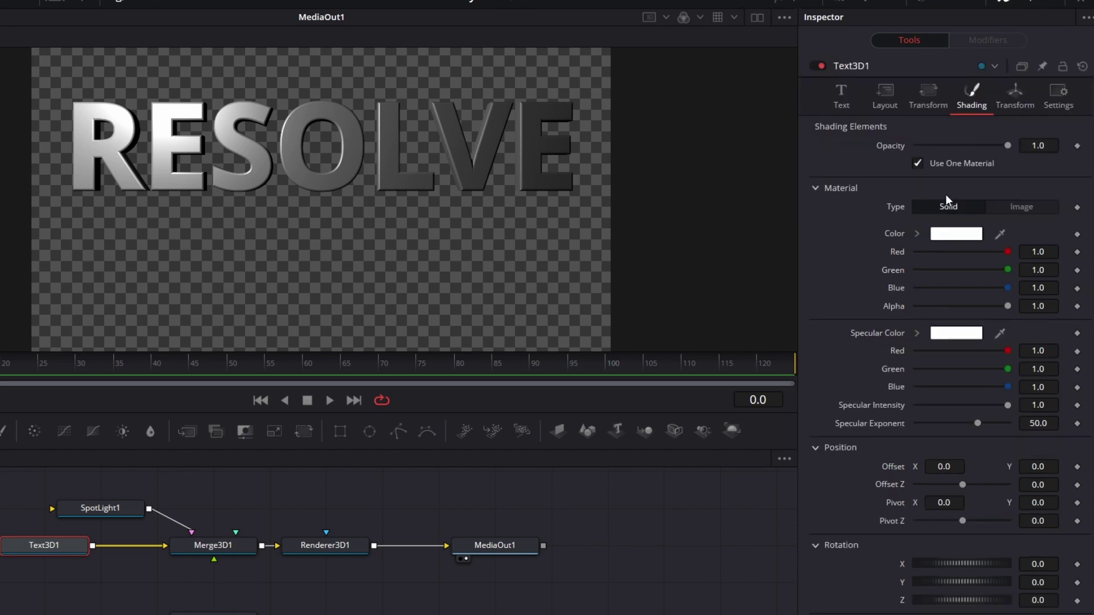
click(1017, 94)
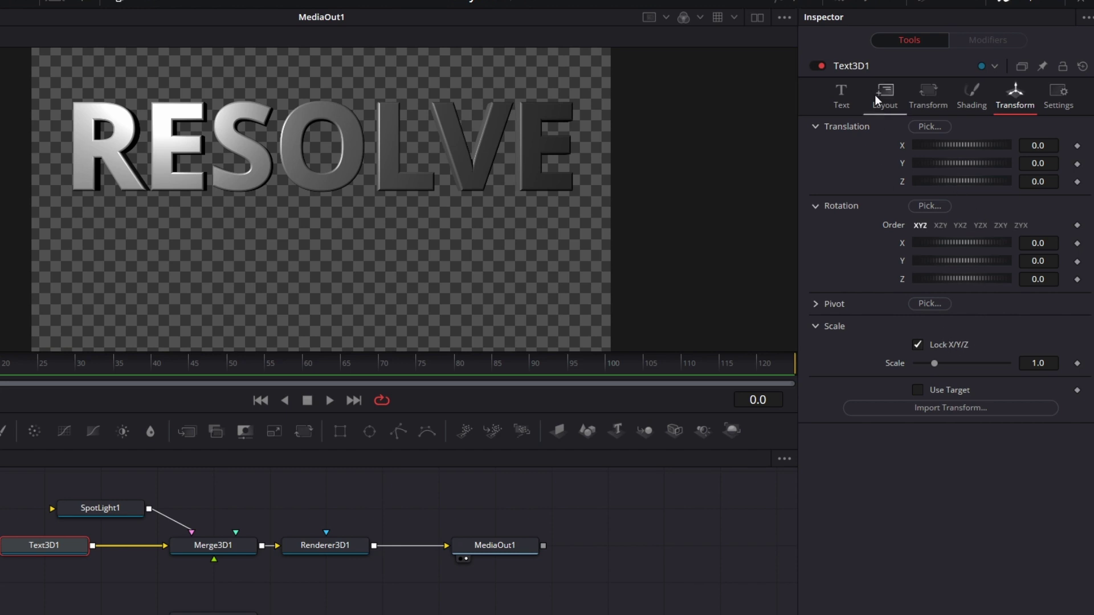
Inspect the RESOLVE text field's modifier options, then place MediaOut1 beside Renderer3D1.
click(845, 91)
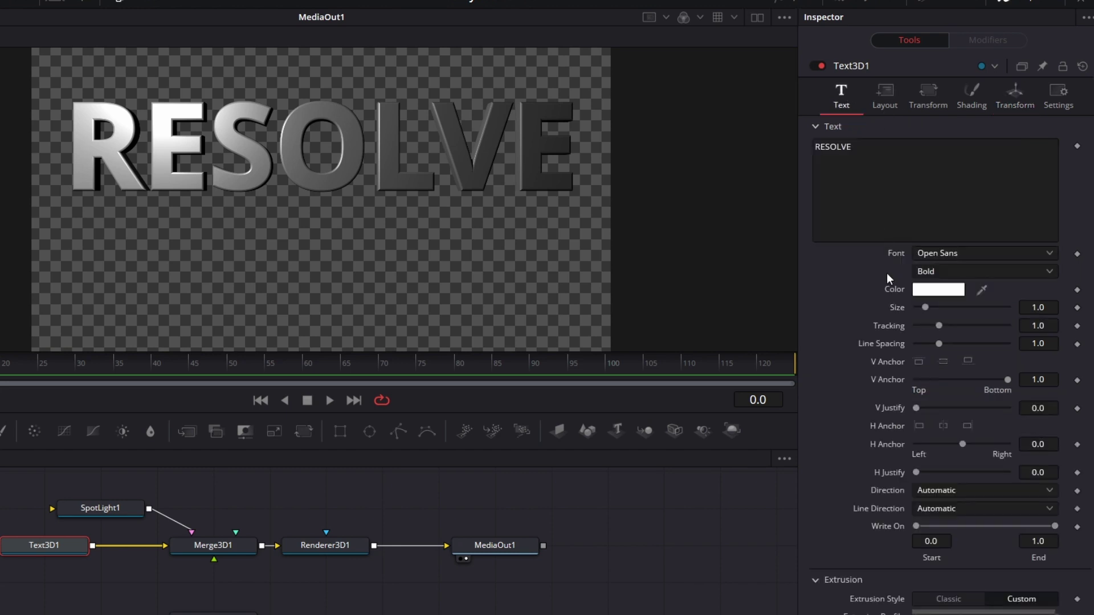
right_click(928, 168)
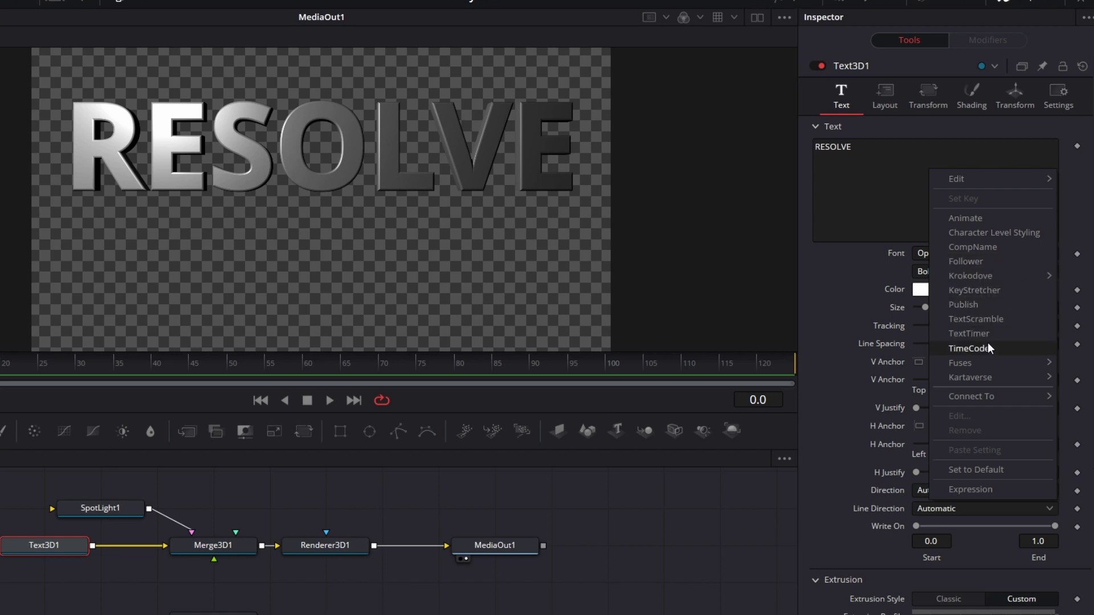
click(674, 530)
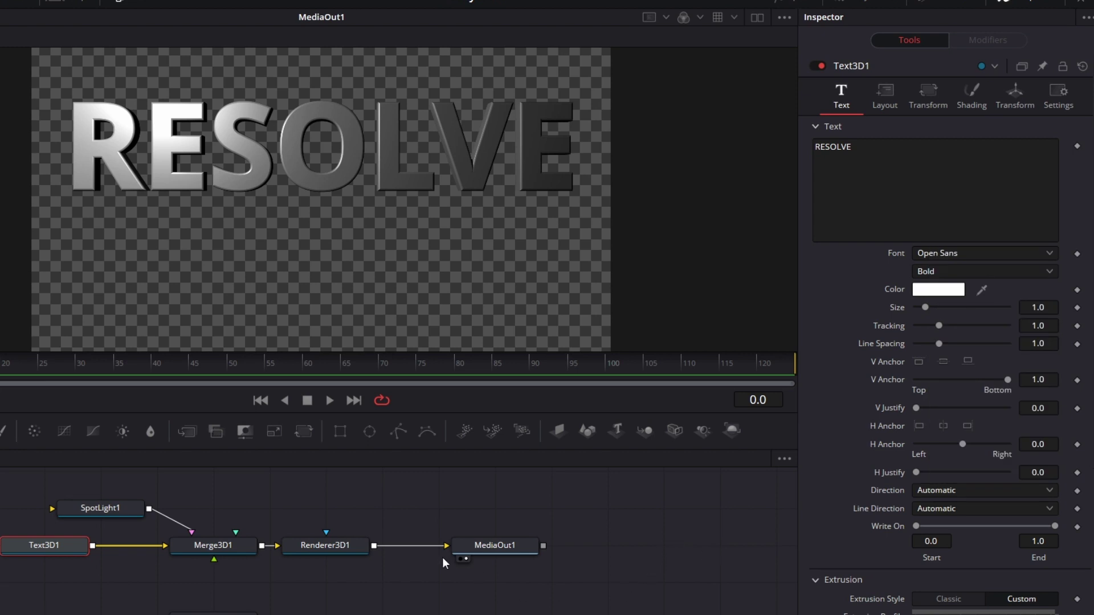
right_click(880, 175)
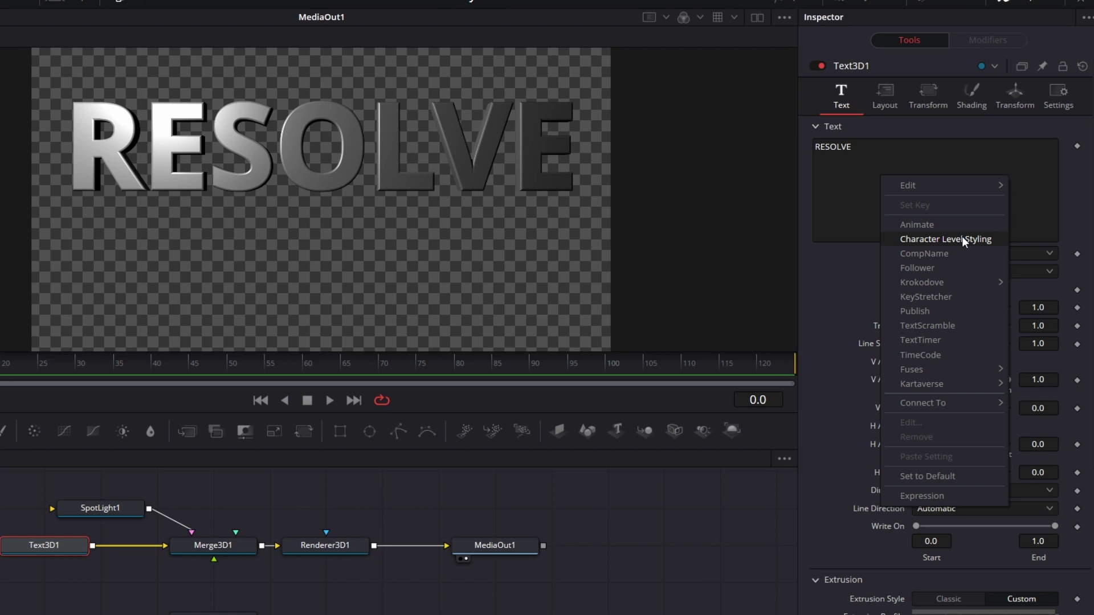
click(684, 493)
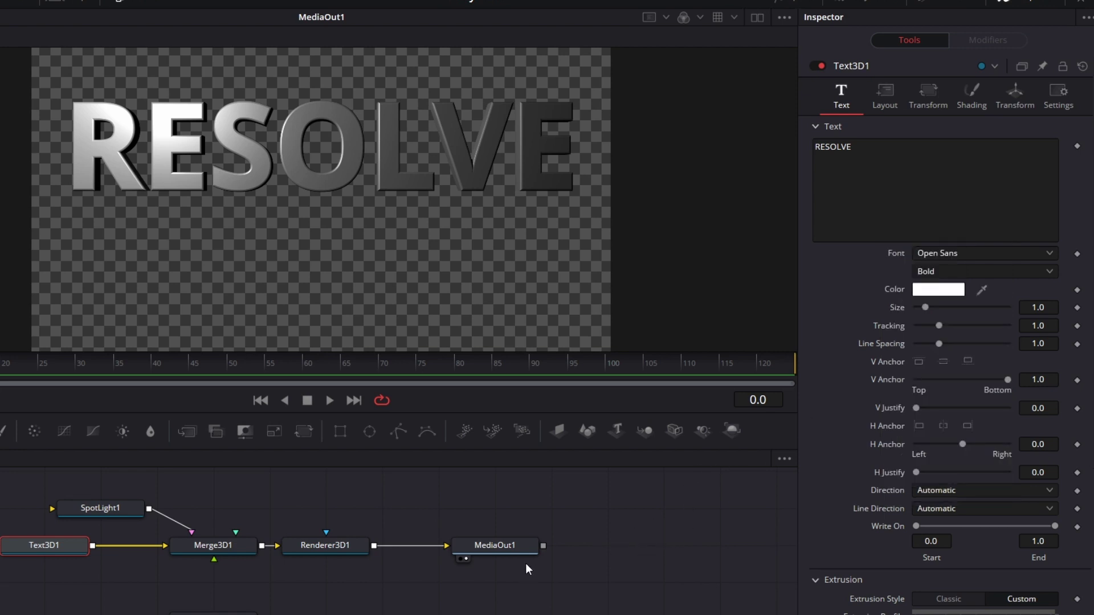
drag(524, 549, 475, 554)
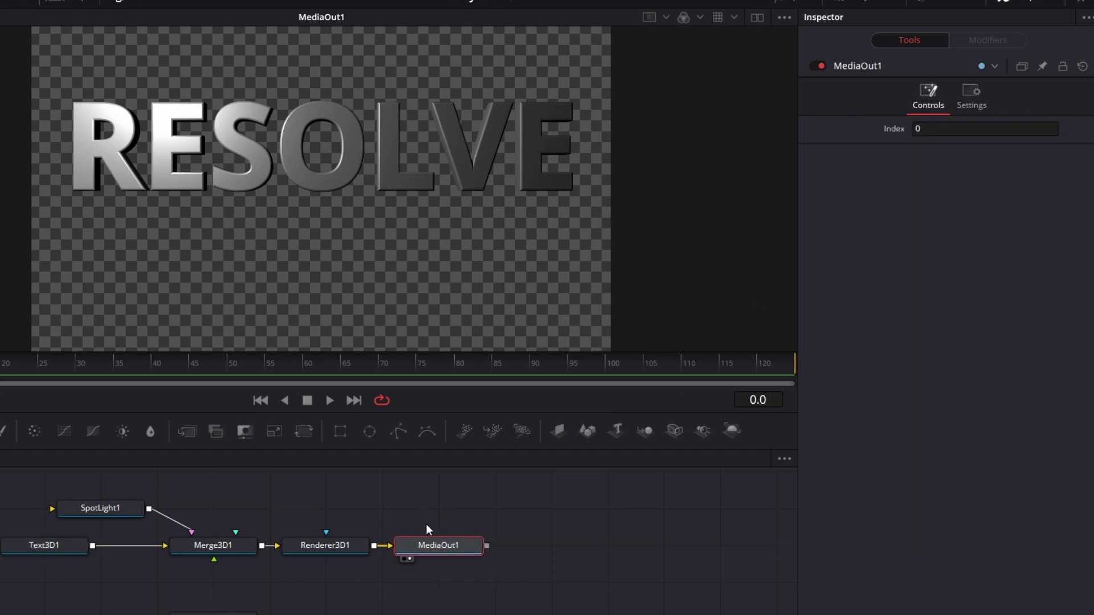
Add a Follower modifier to Text3D1's RESOLVE text entry.
click(50, 549)
click(875, 177)
right_click(875, 177)
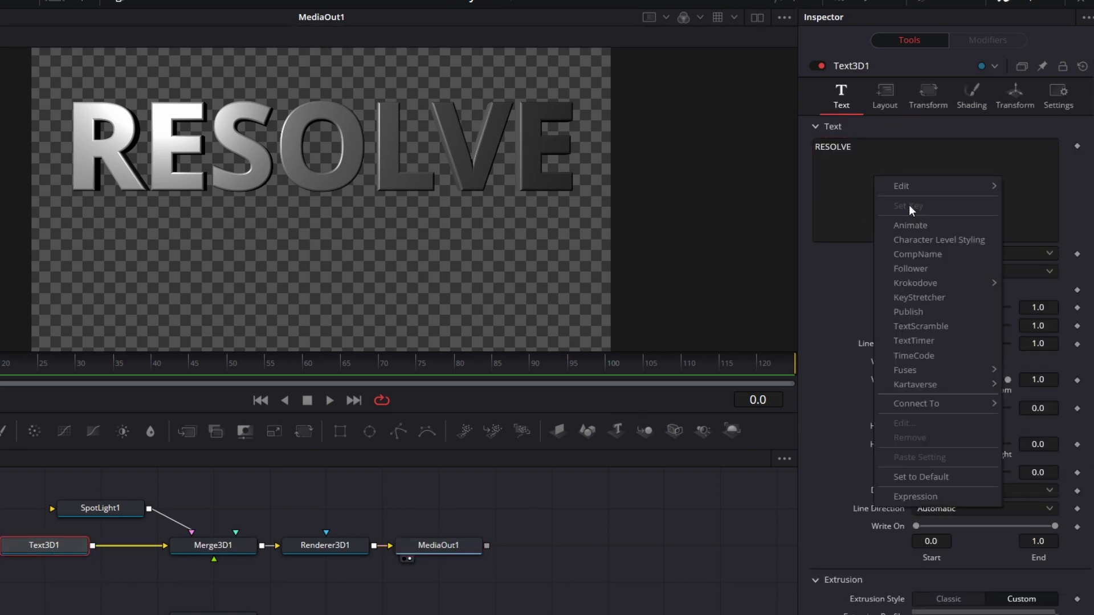
click(924, 268)
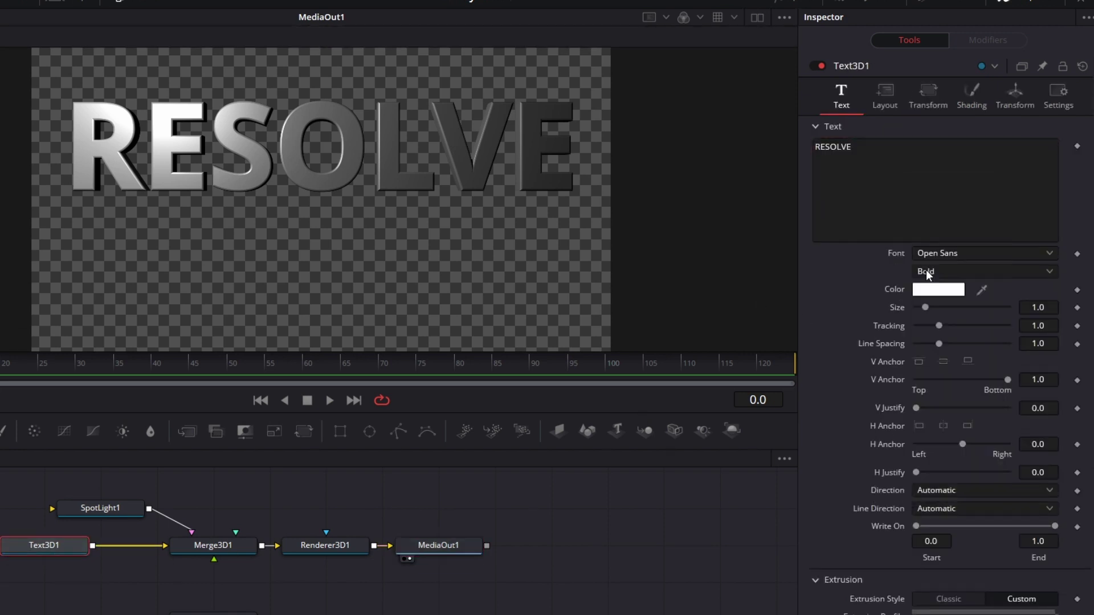
click(1004, 45)
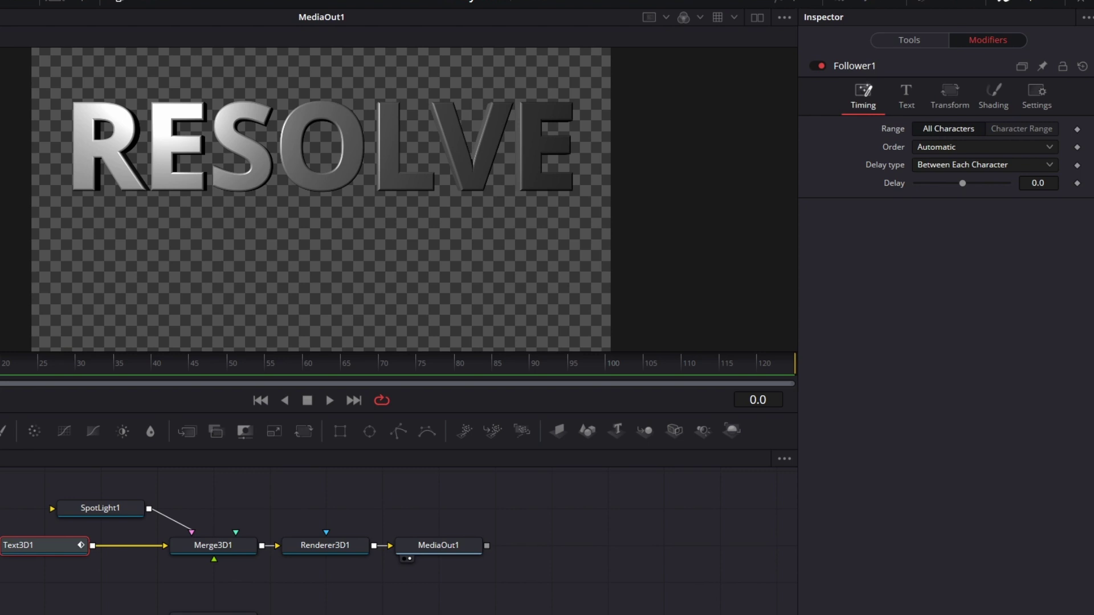
Keyframe Follower1's per-character Shading position Offset.
click(992, 98)
scroll(959, 309, down, 3)
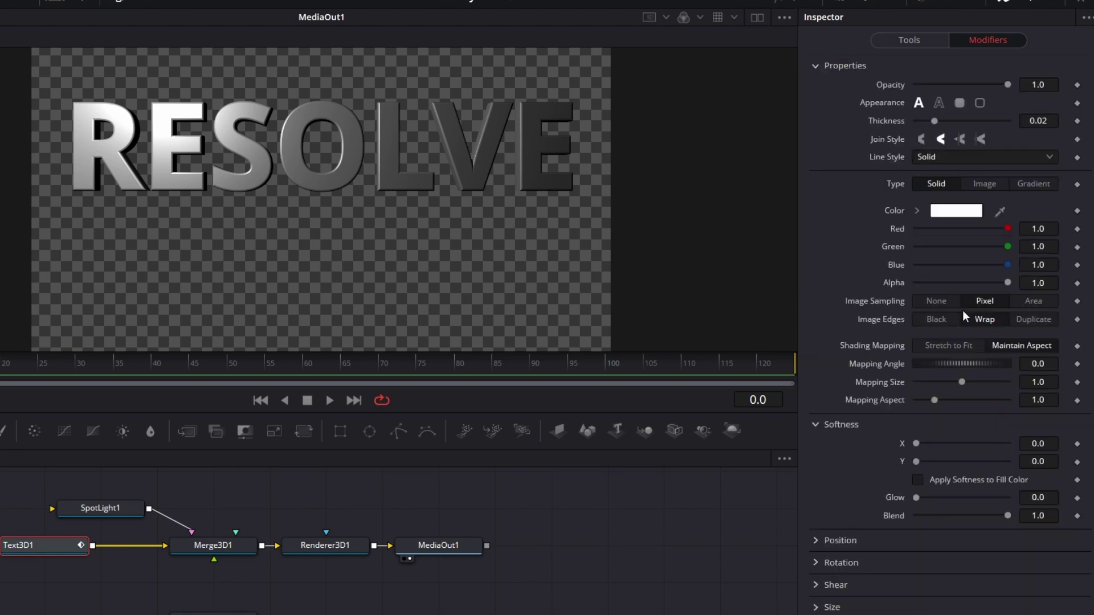
click(815, 539)
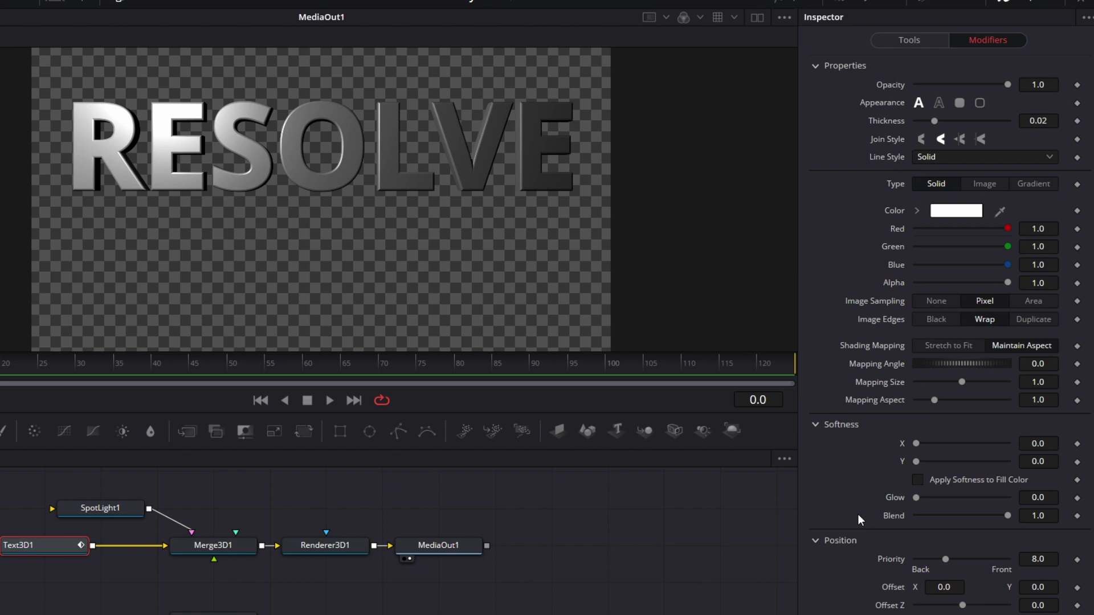
scroll(858, 513, down, 2)
click(1077, 484)
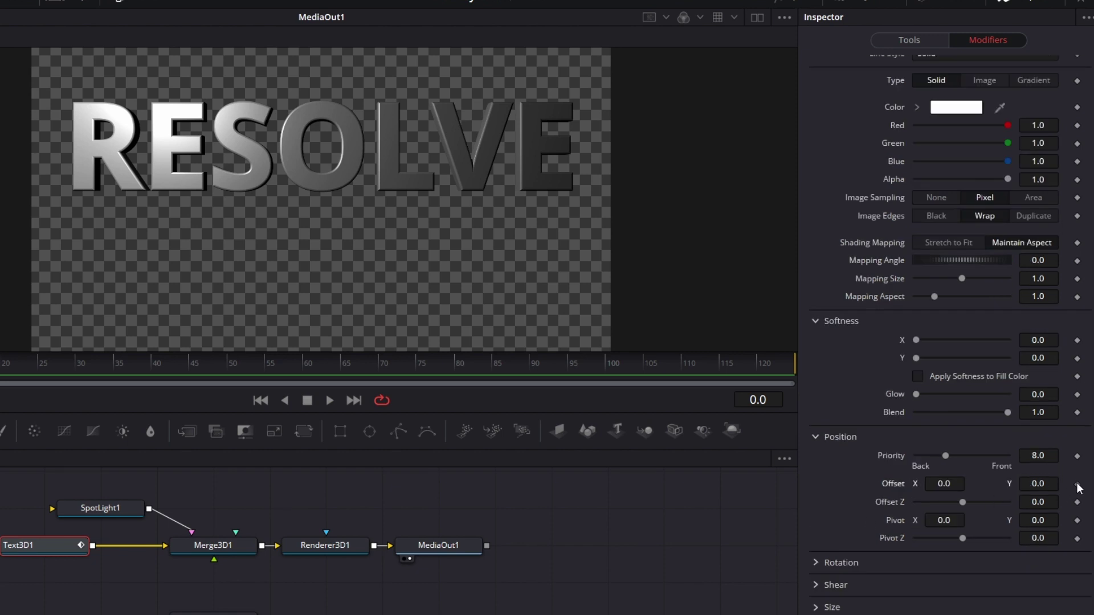
click(875, 66)
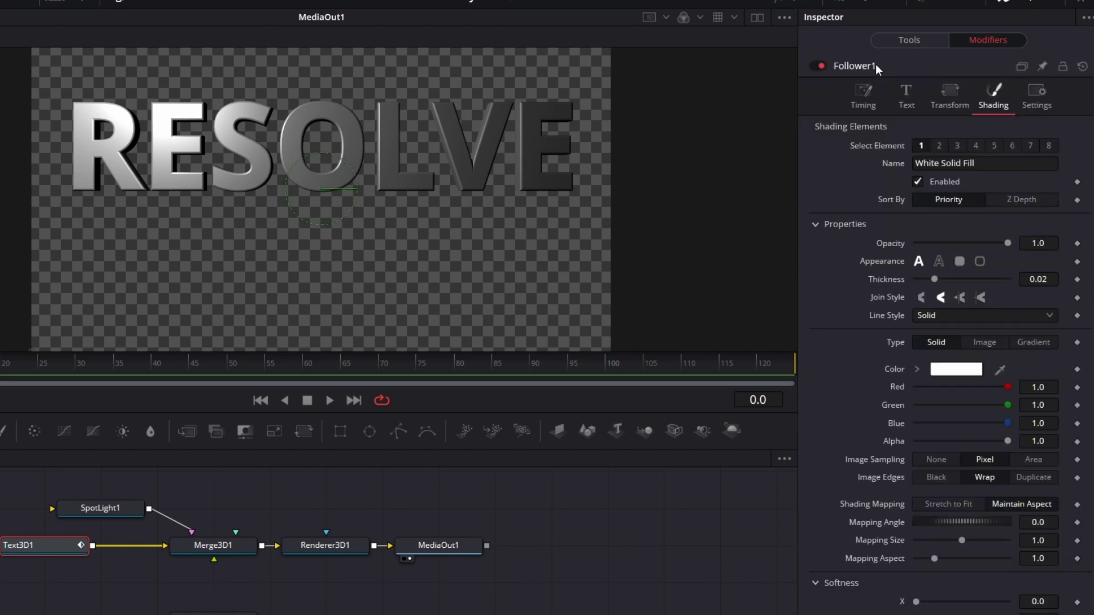
scroll(899, 332, down, 5)
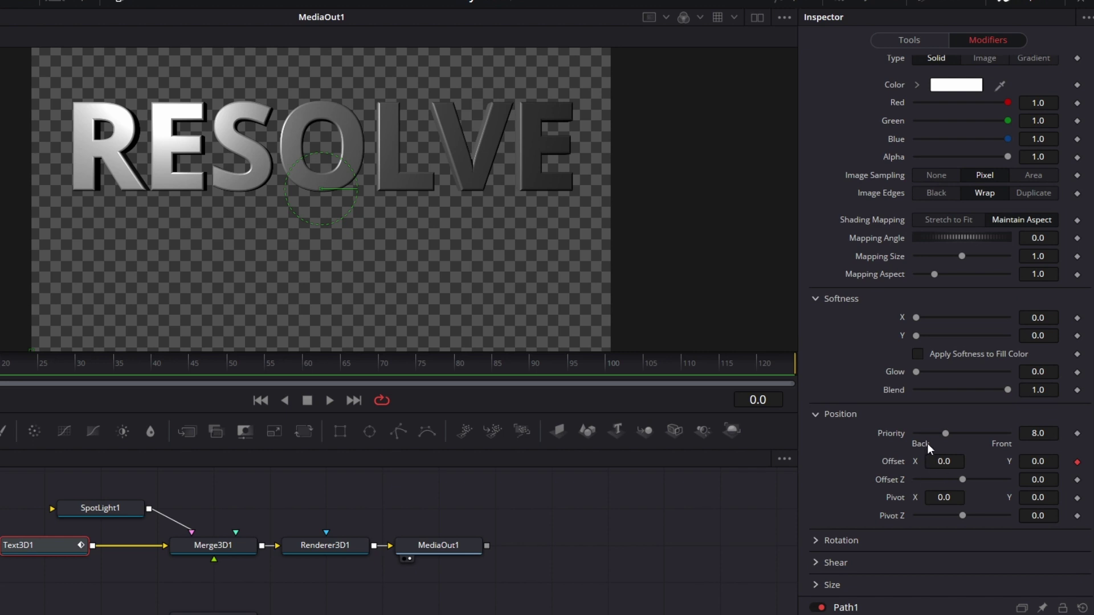
Keyframe the Follower Offset X at about 2.78 on frame 0 and 0.0 on frame 20.
drag(945, 461, 1028, 461)
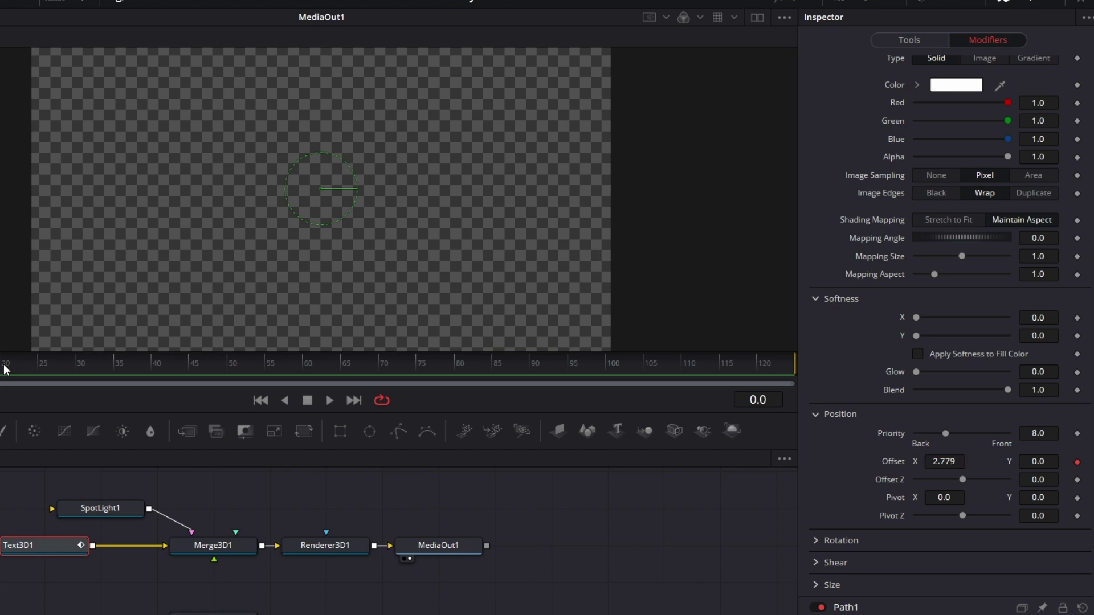
click(3, 367)
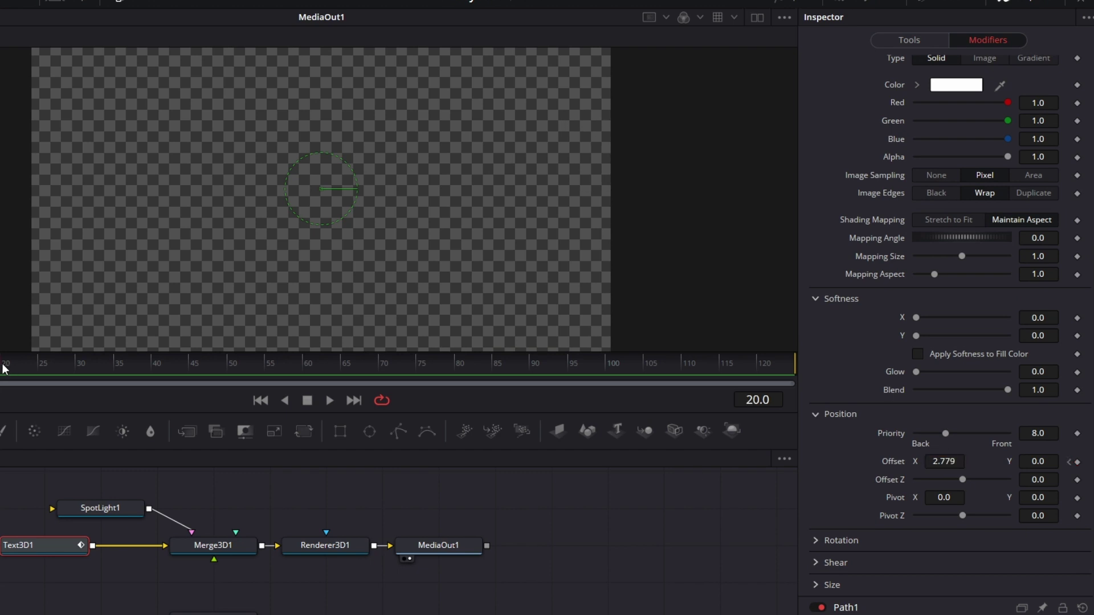
drag(946, 461, 941, 461)
double_click(950, 461)
text(0)
key(Tab)
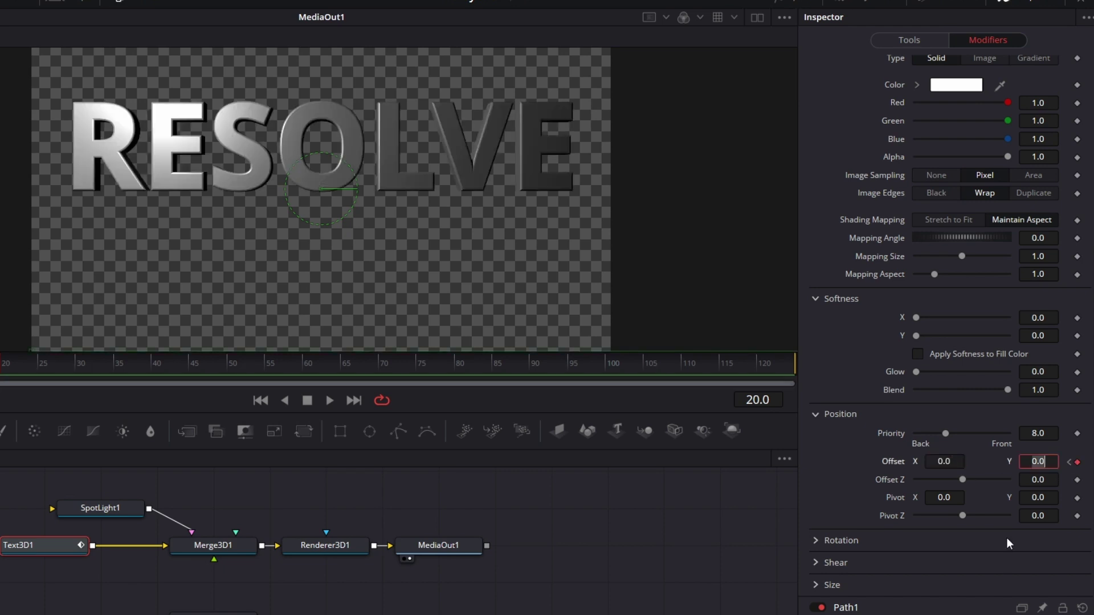
scroll(981, 454, up, 5)
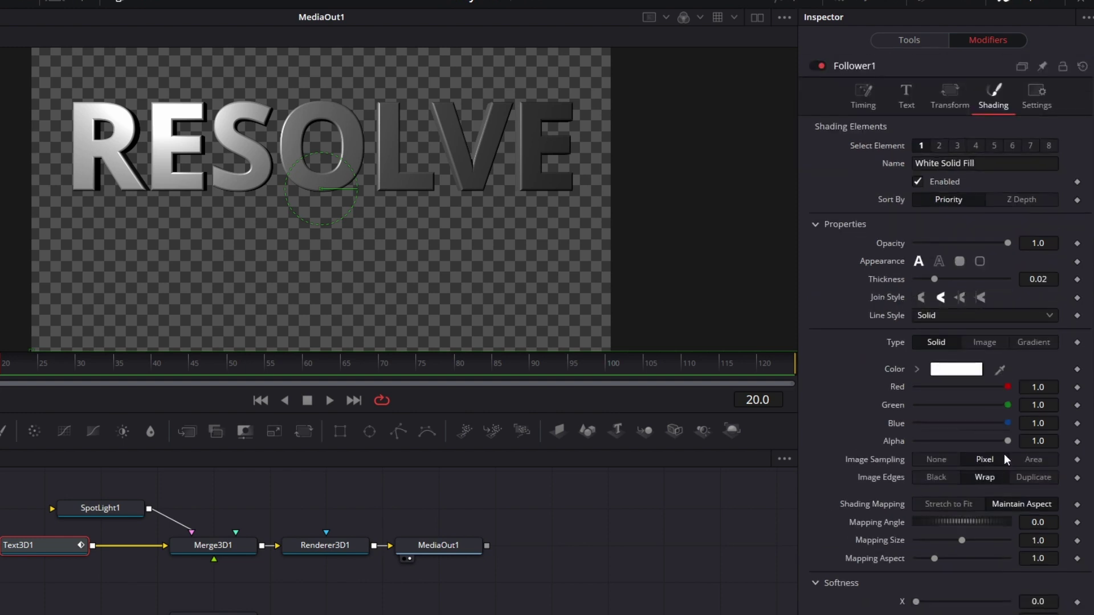
Set Follower1's character Delay to 2 and Order to Left to Right.
click(872, 101)
click(1042, 183)
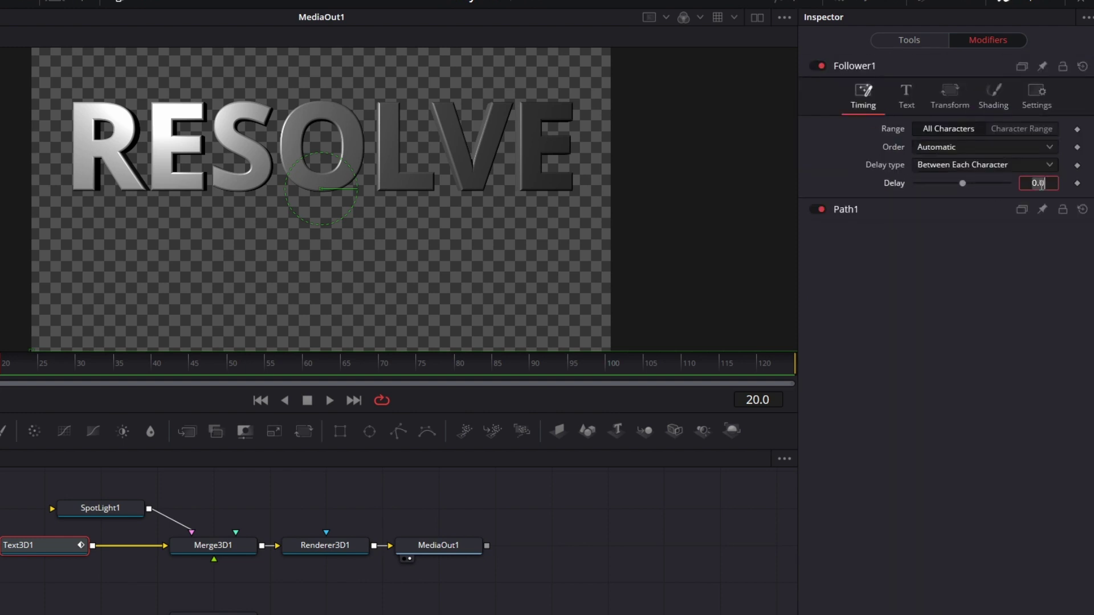
text(2)
key(Return)
click(999, 149)
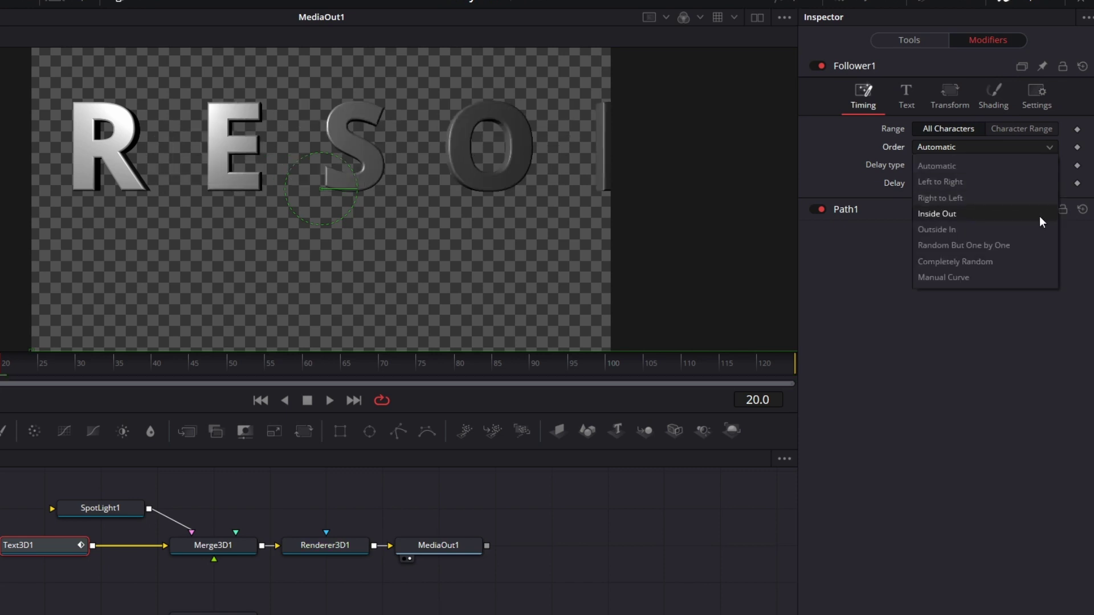
click(984, 198)
click(990, 150)
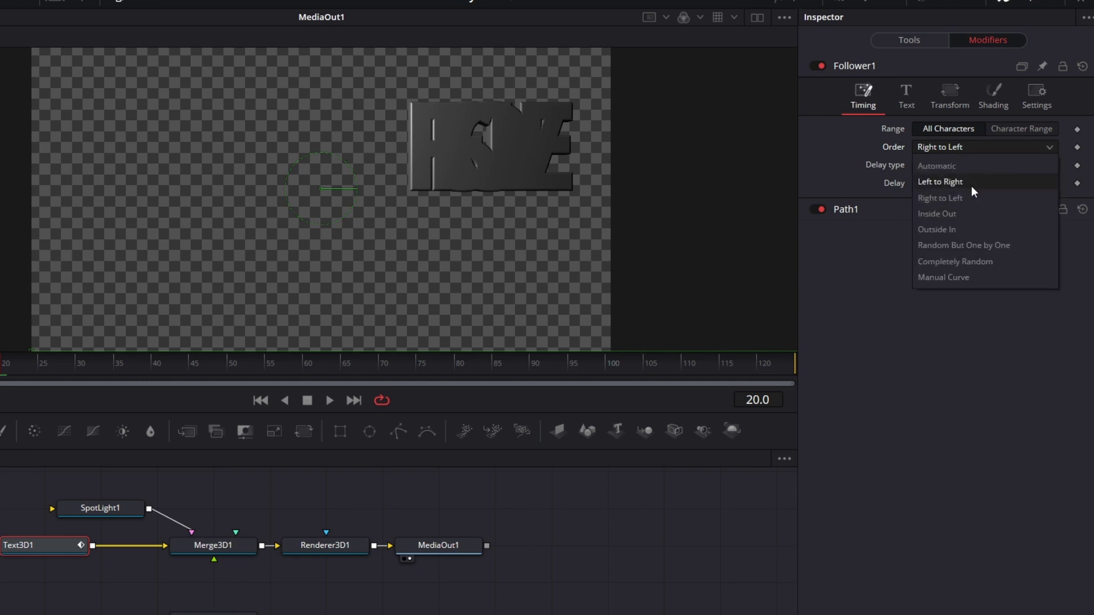
click(971, 183)
Rewind and play the staggered letter animation to preview it.
key(Home)
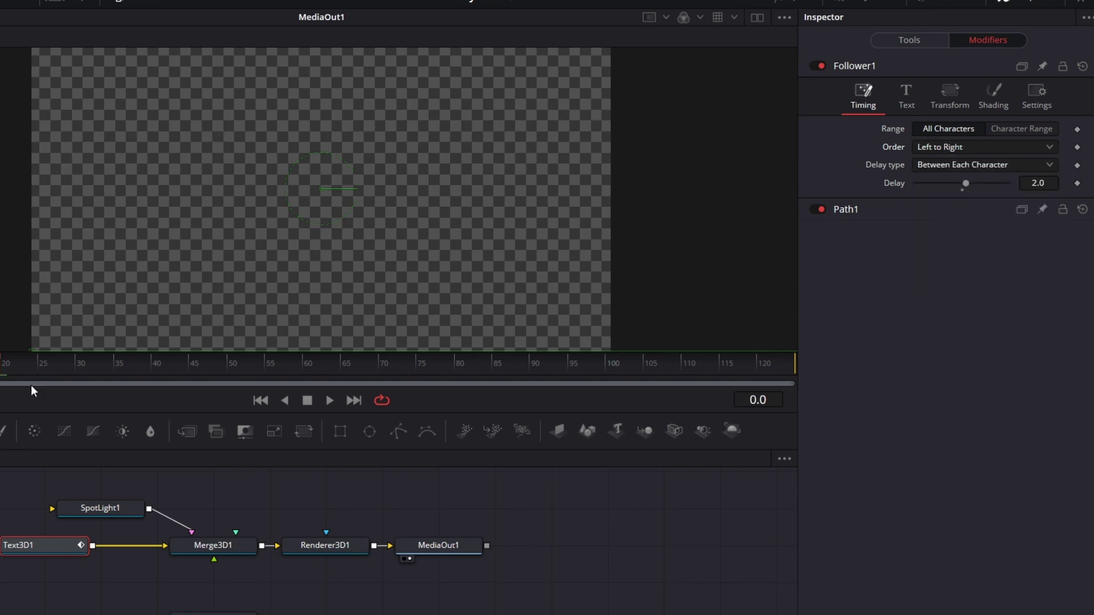
click(329, 400)
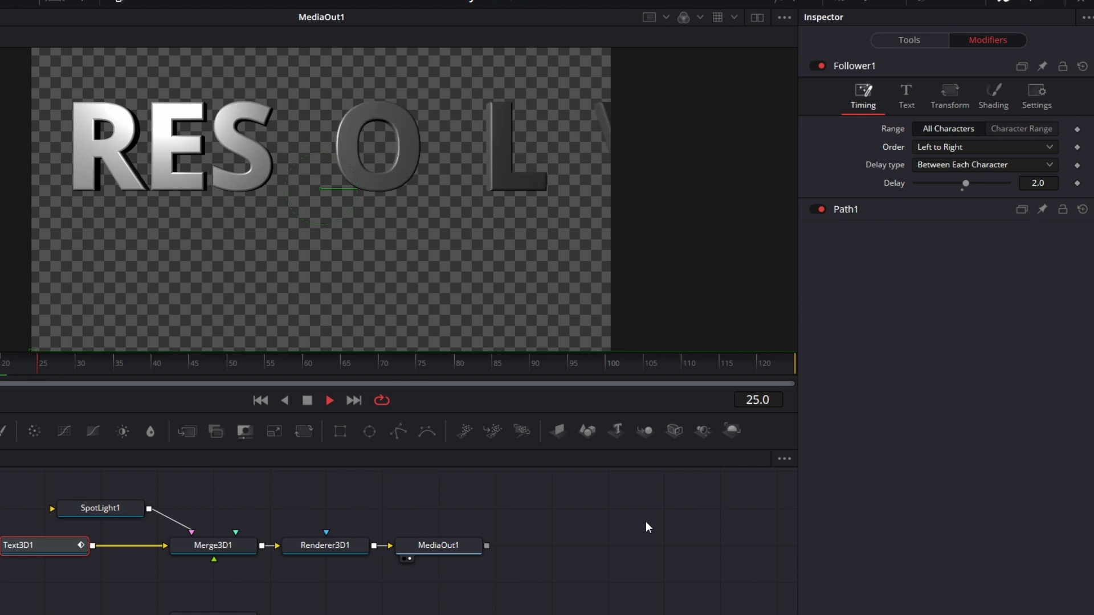
click(307, 400)
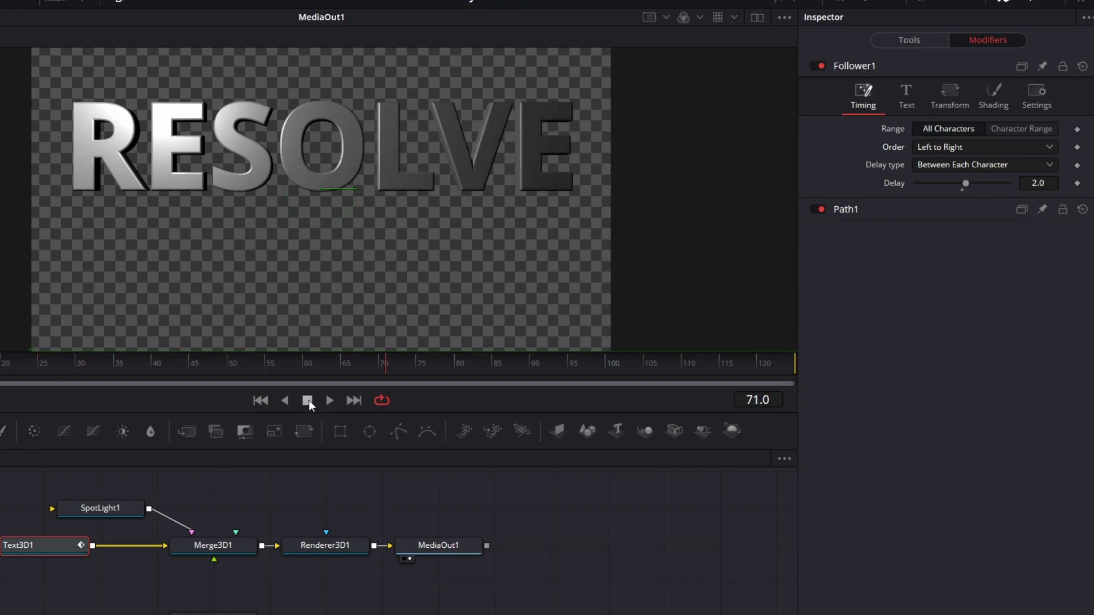
Smooth all Displacement keyframes in the Spline editor and raise Ease In to 81.7.
click(953, 5)
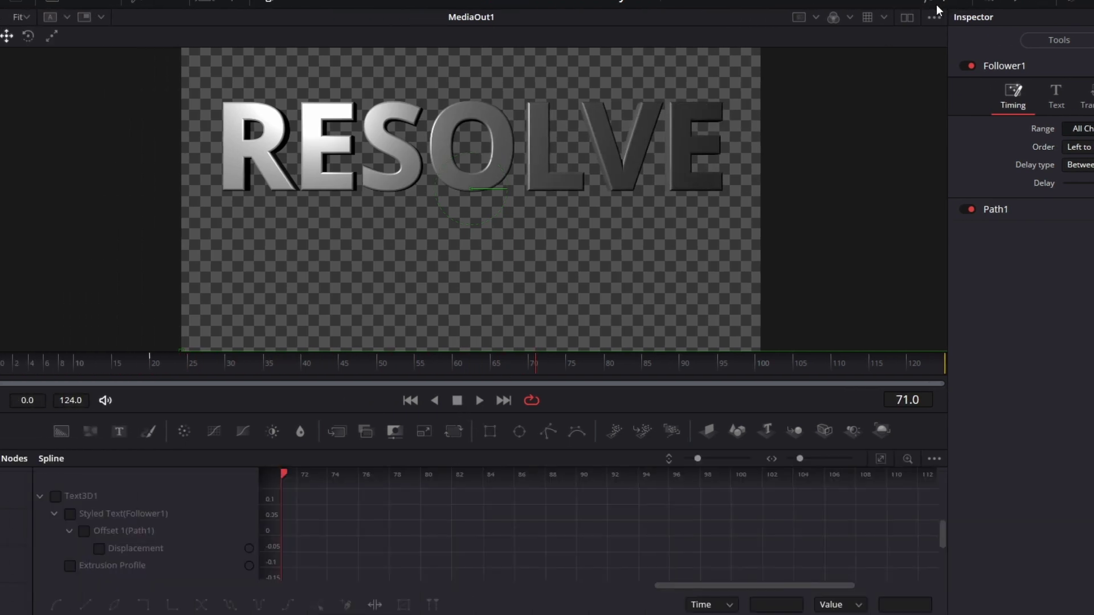
click(98, 546)
click(880, 459)
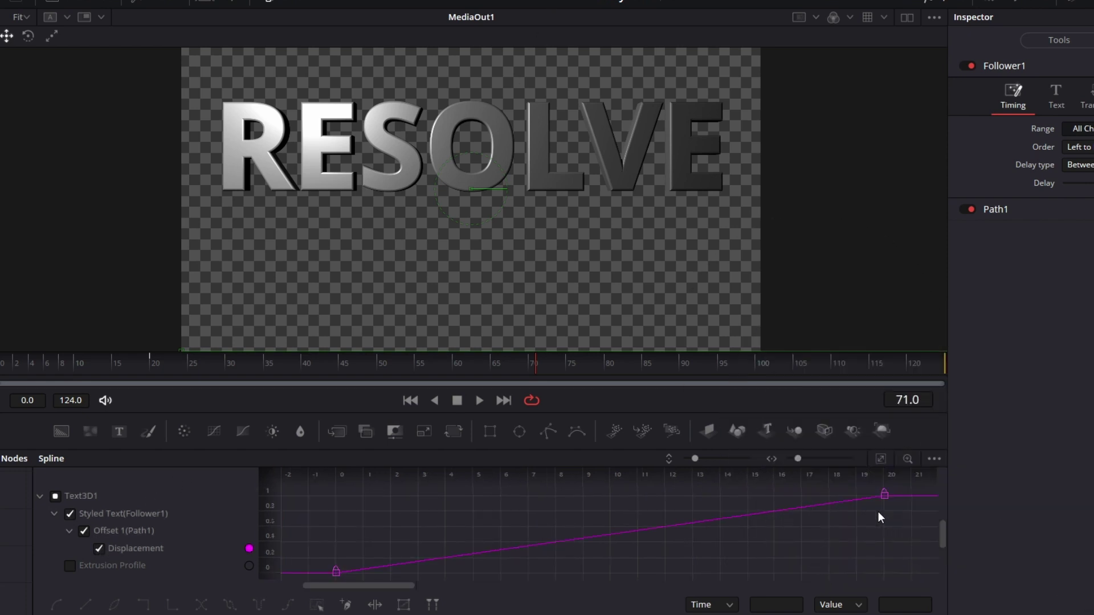
key(ctrl+a)
key(f)
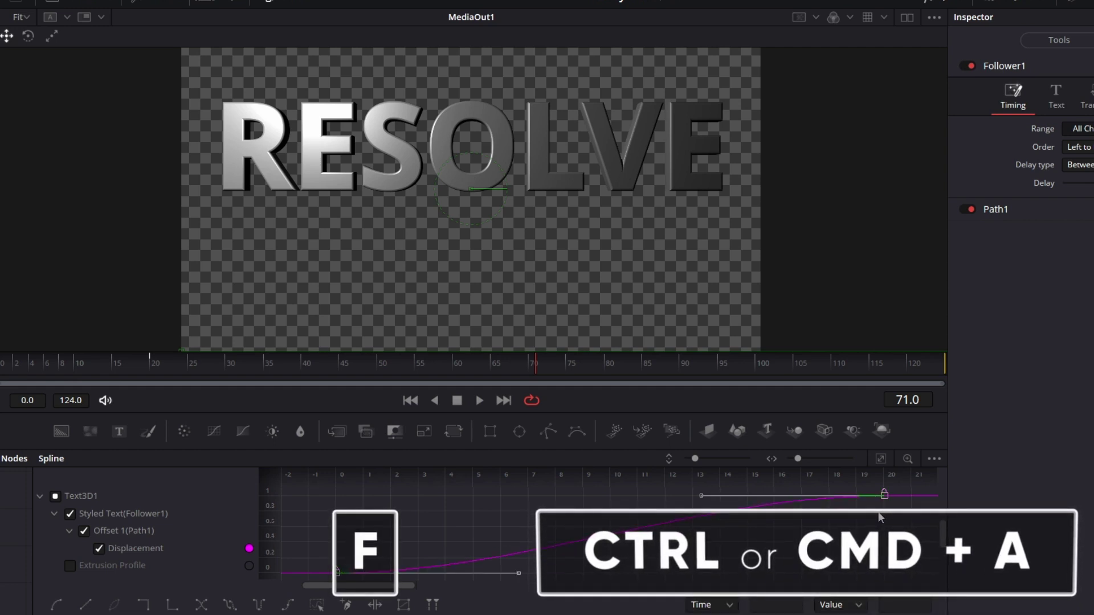
key(t)
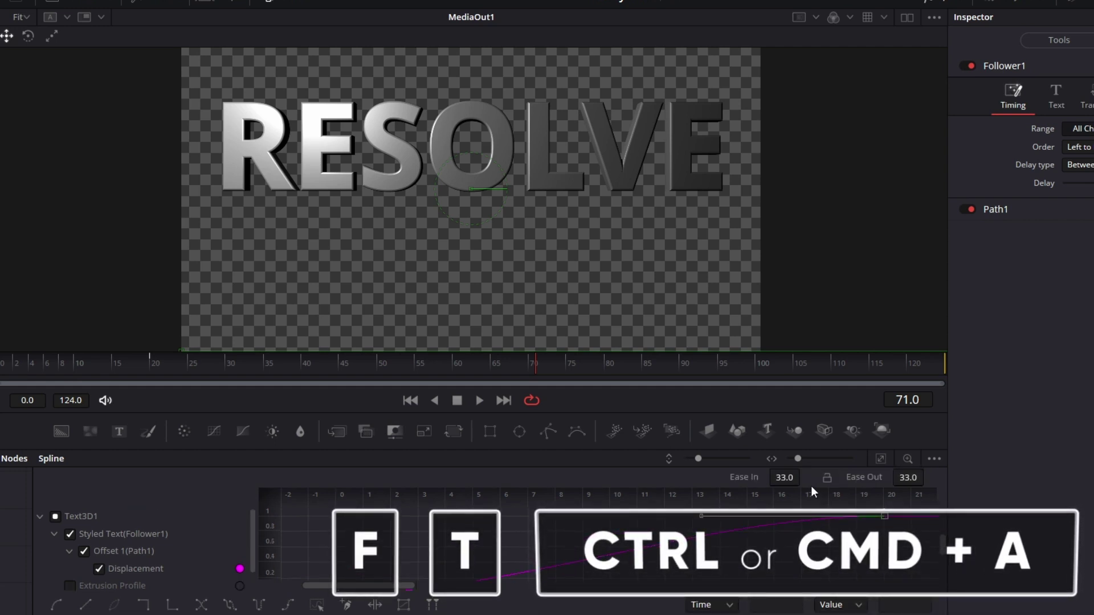
mouse_move(795, 477)
mouse_down()
mouse_move(804, 476)
mouse_move(784, 477)
mouse_up()
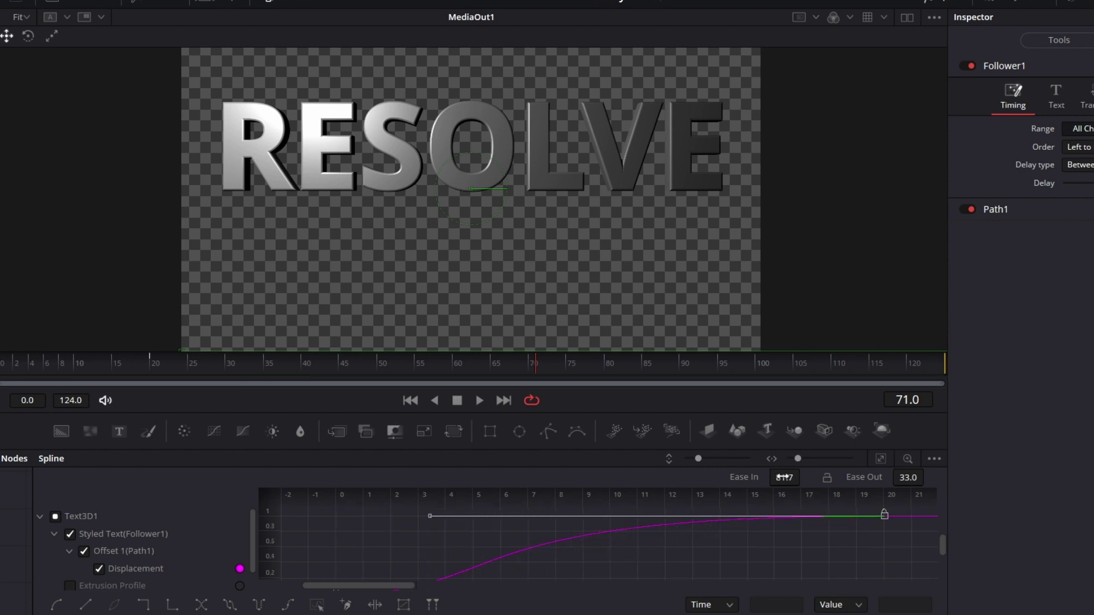
Switch back to the Nodes view and play the eased slide-in from frame 0.
click(950, 3)
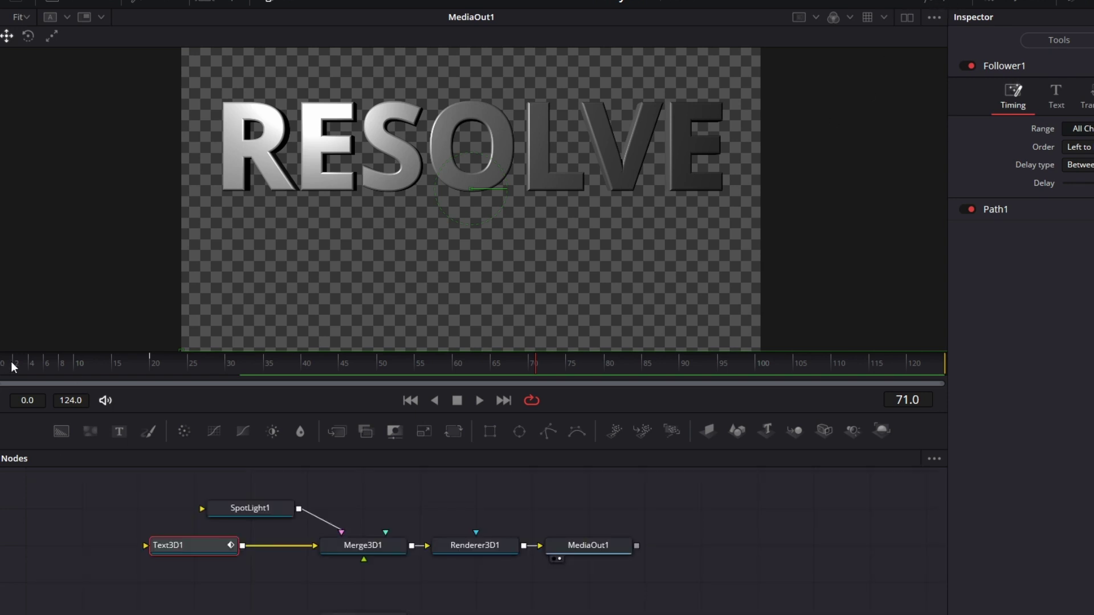
click(5, 367)
click(481, 399)
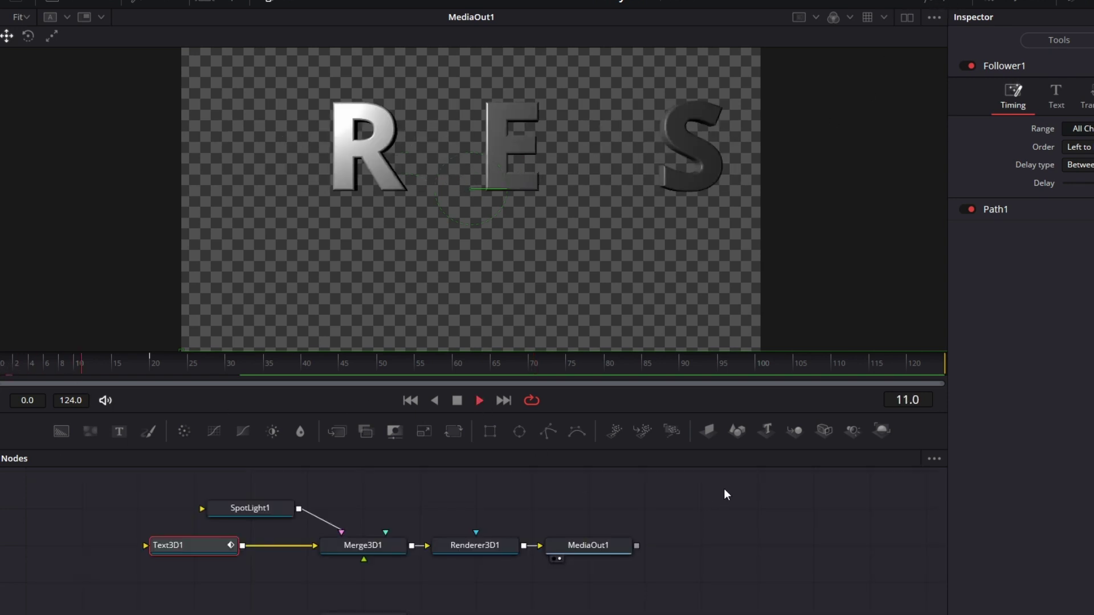
click(458, 400)
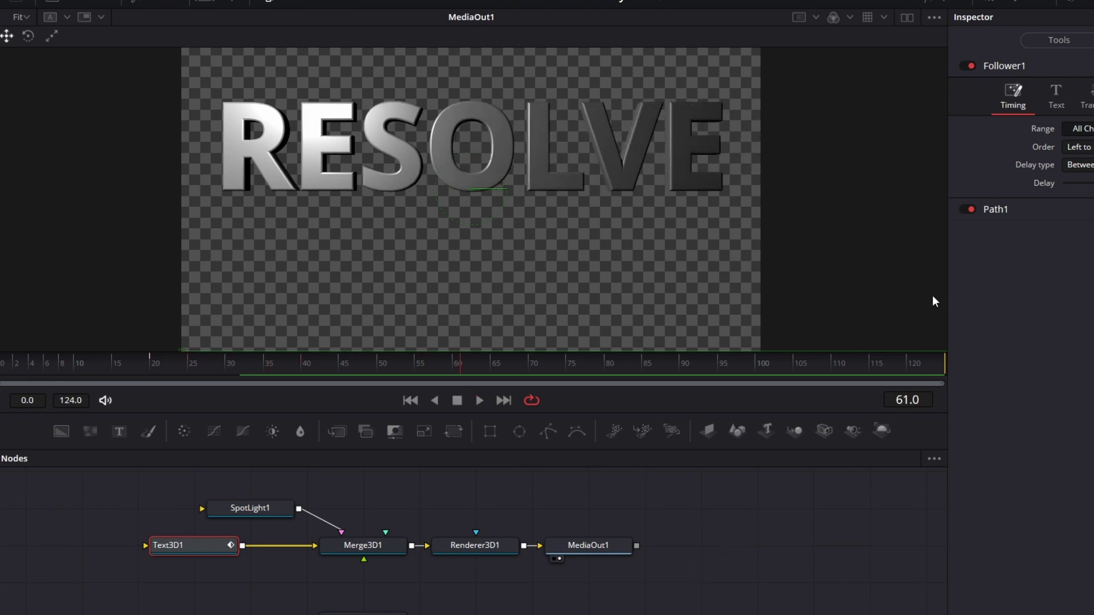
Add a second Follower modifier, Follower2, to the Text3D1 RESOLVE text and show its modifiers.
click(1070, 40)
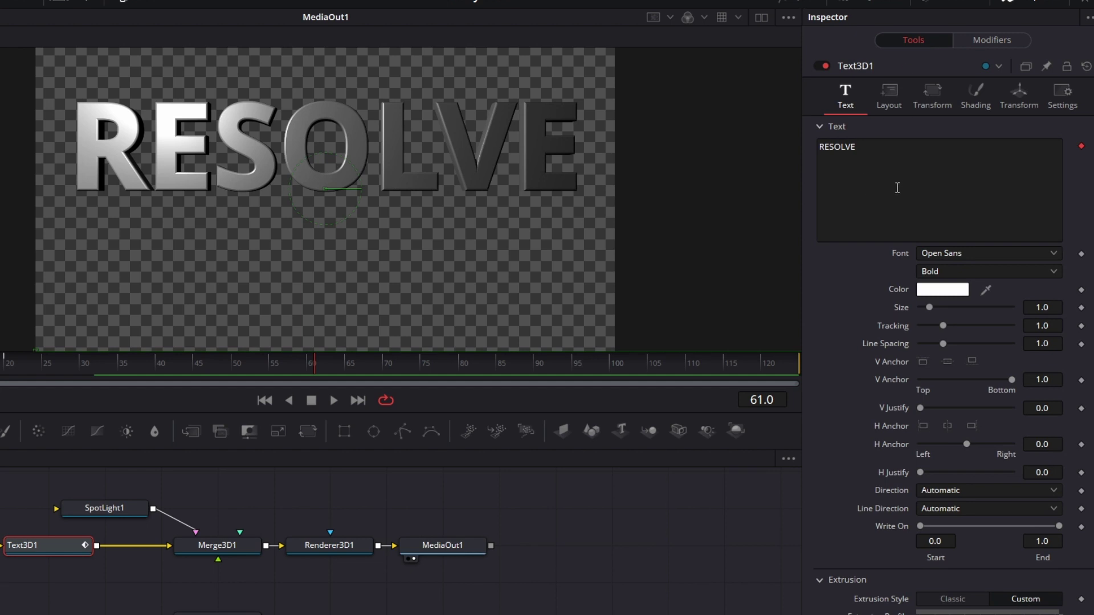
right_click(900, 161)
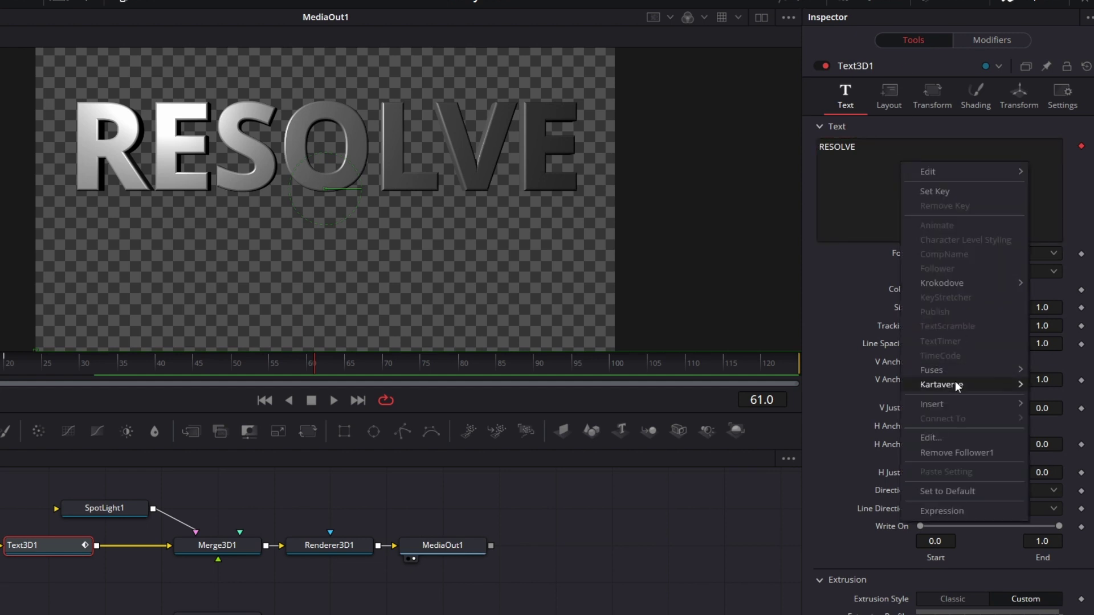
mouse_move(959, 386)
mouse_move(959, 408)
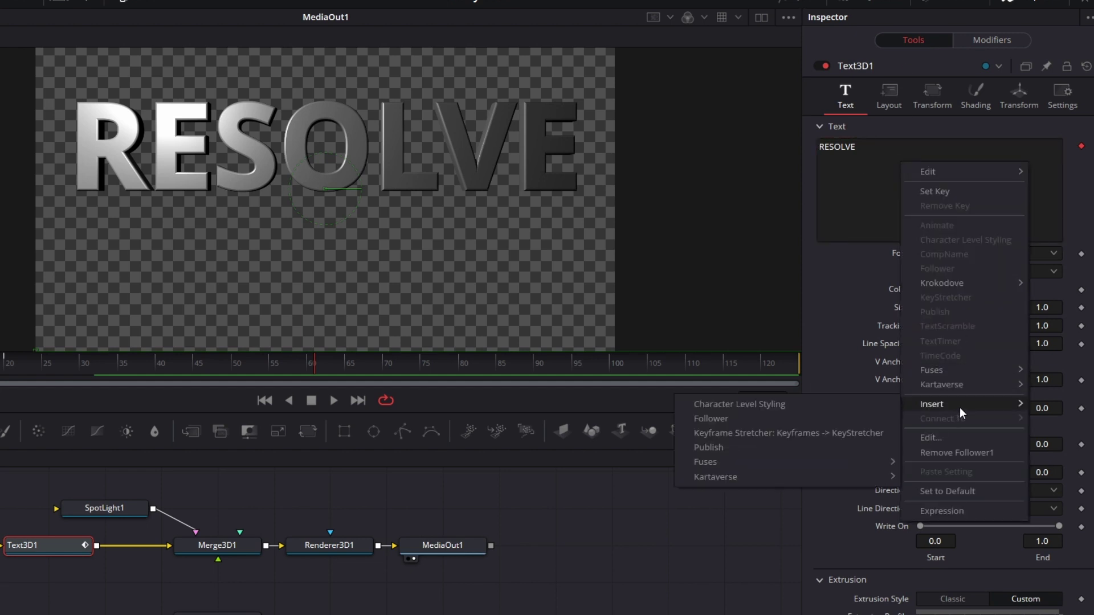
click(760, 421)
click(1004, 35)
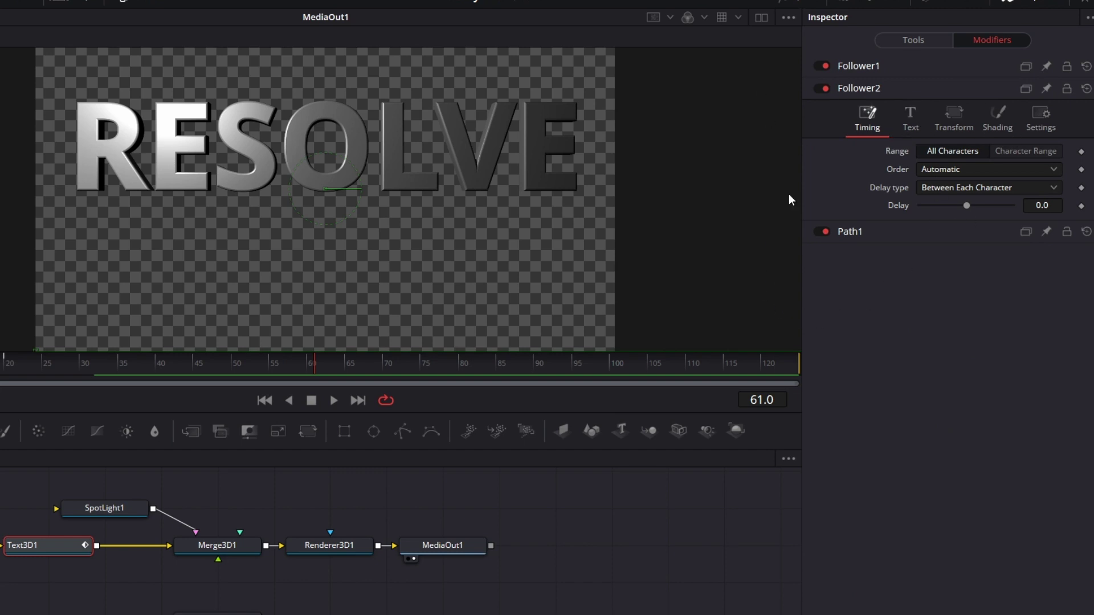
Open Follower2's per-character Shading settings, trying and undoing a maximum softness X.
click(1000, 114)
scroll(871, 416, down, 5)
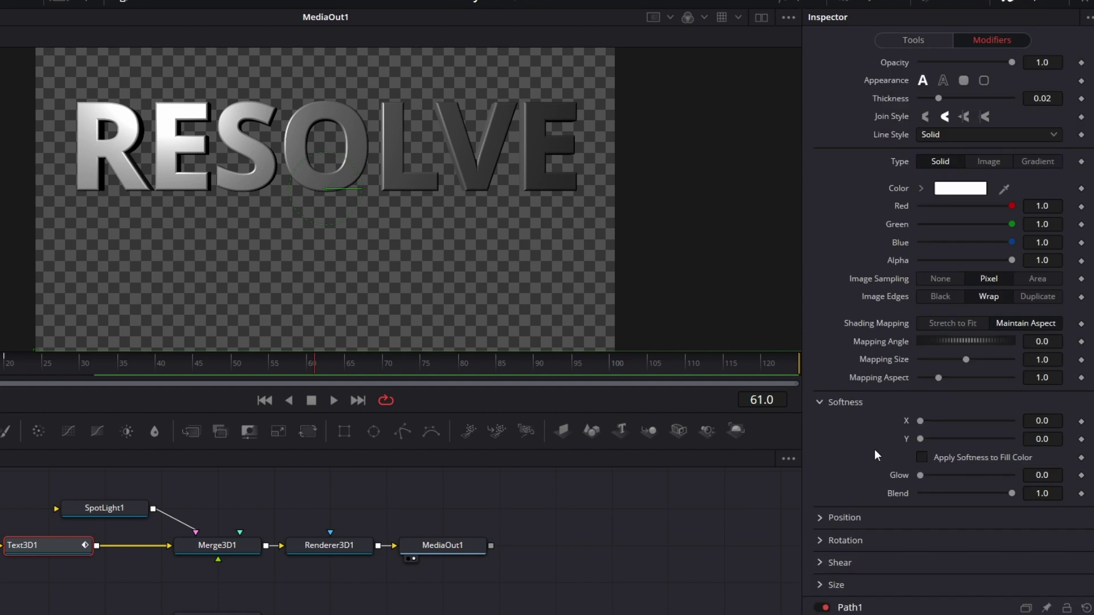
scroll(875, 449, up, 2)
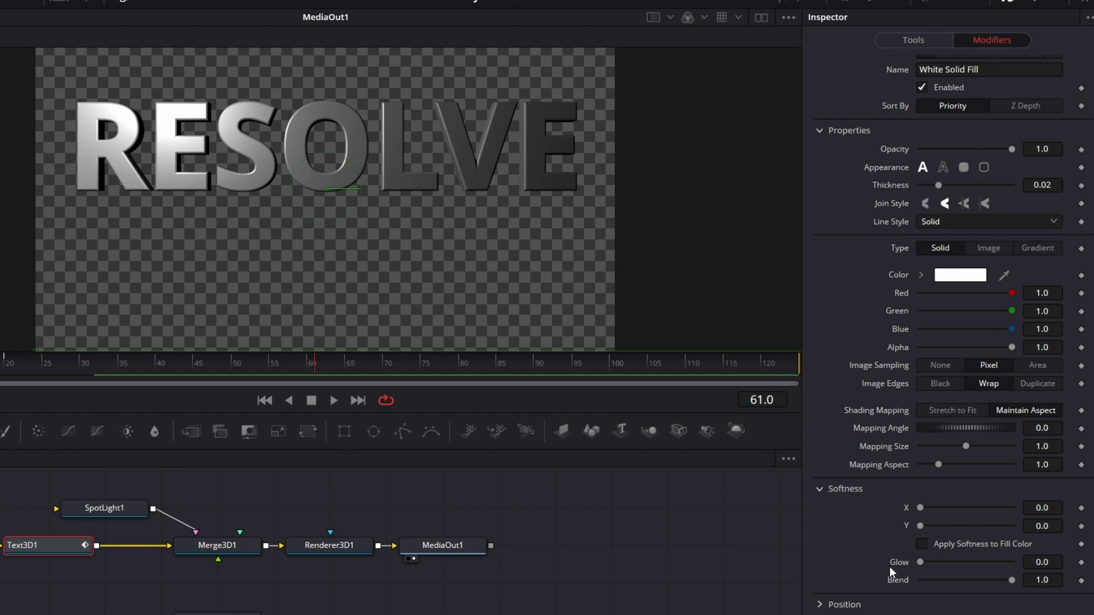
scroll(894, 541, down, 3)
drag(920, 420, 1063, 427)
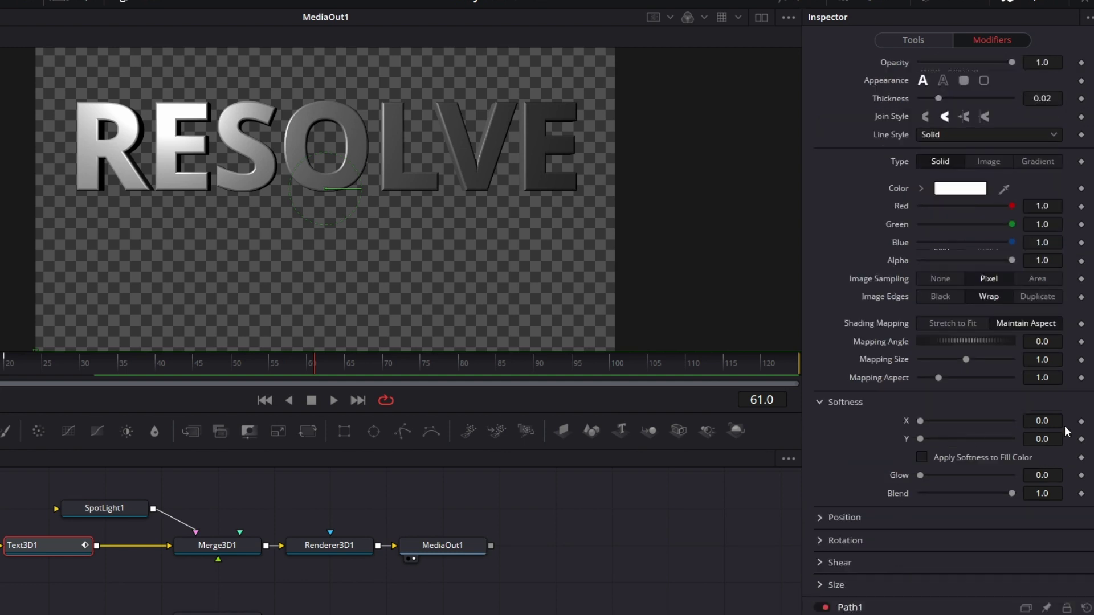
click(1081, 420)
key(ctrl+z)
key(ctrl+z)
Keyframe character Rotation X at 90 on frame 0 and 0 on frame 20.
click(820, 542)
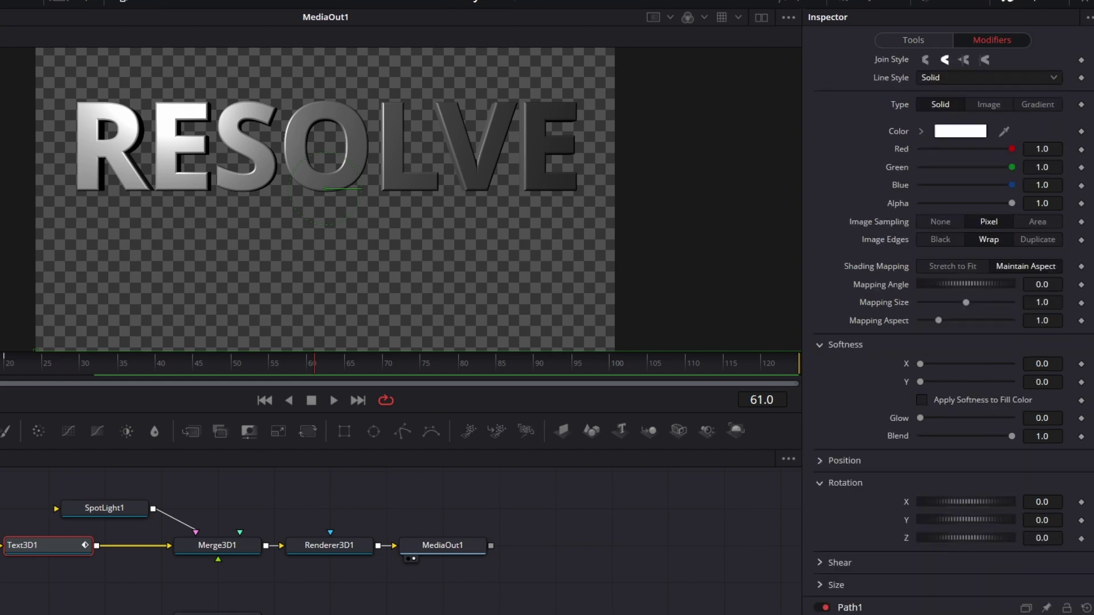
key(Home)
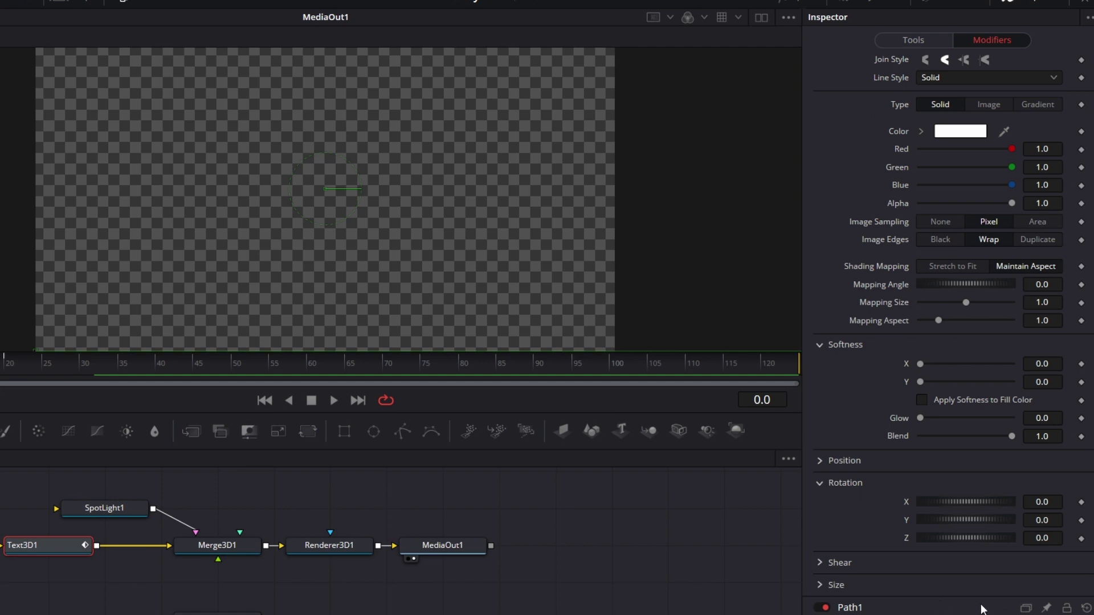
click(1036, 502)
text(9)
click(8, 367)
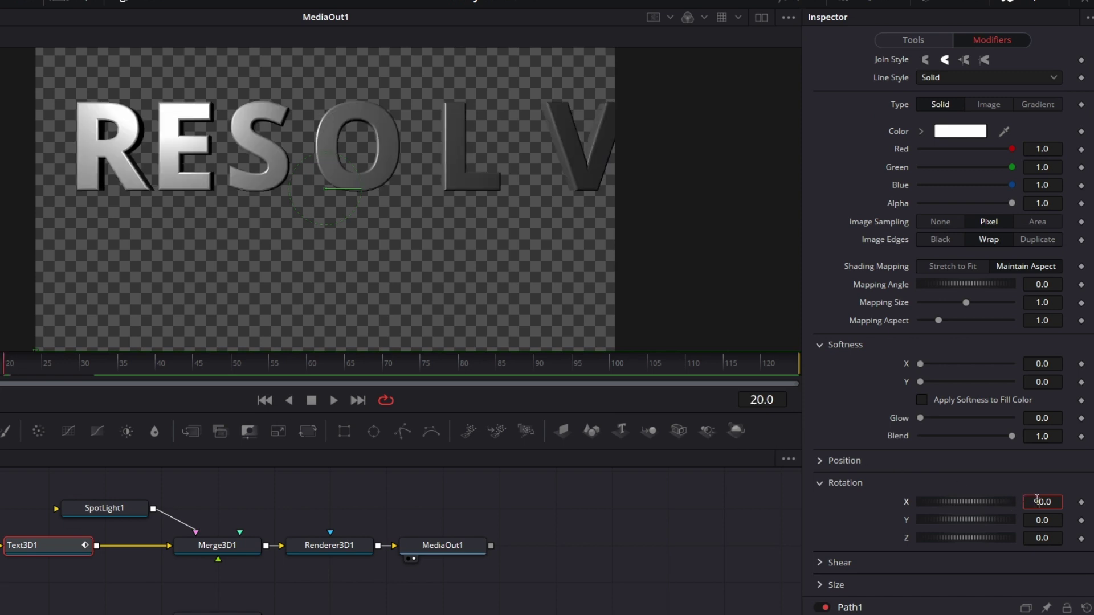
key(BackSpace)
text(6)
click(1081, 502)
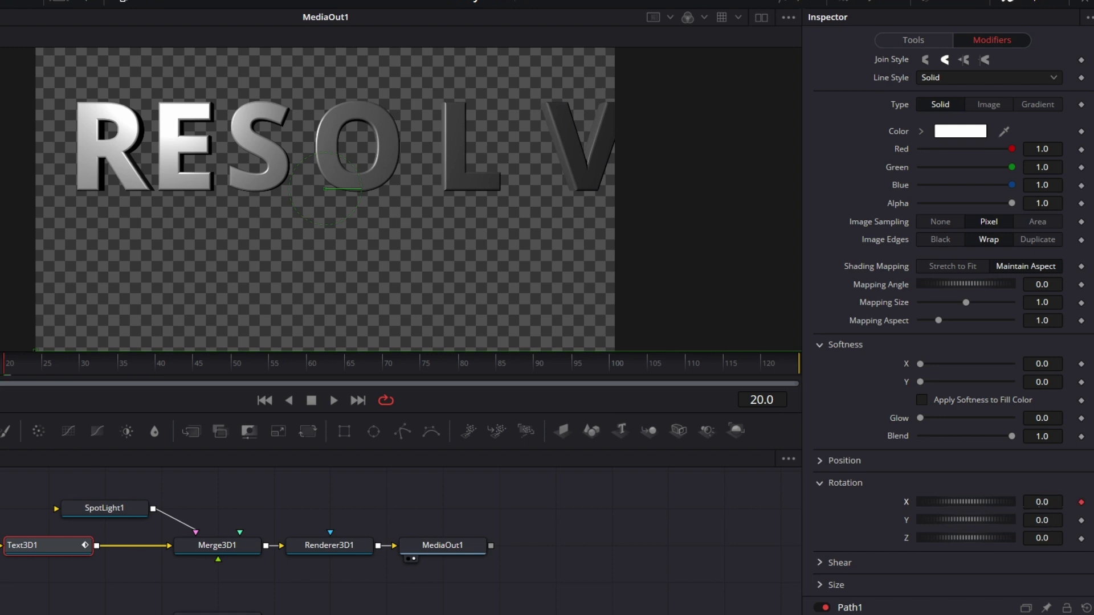
key(Home)
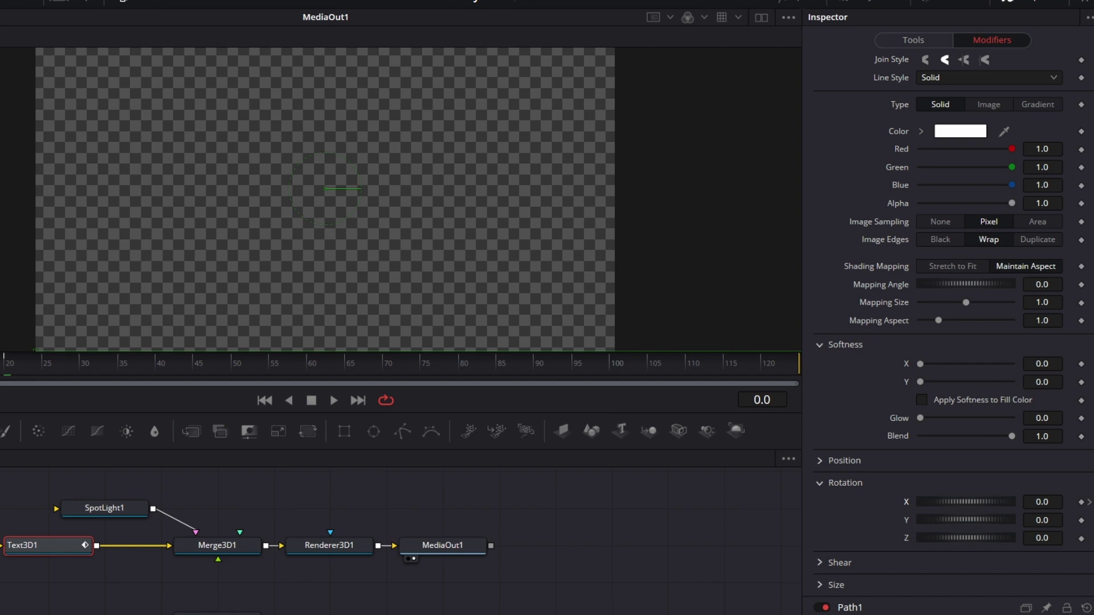
click(1033, 502)
key(Tab)
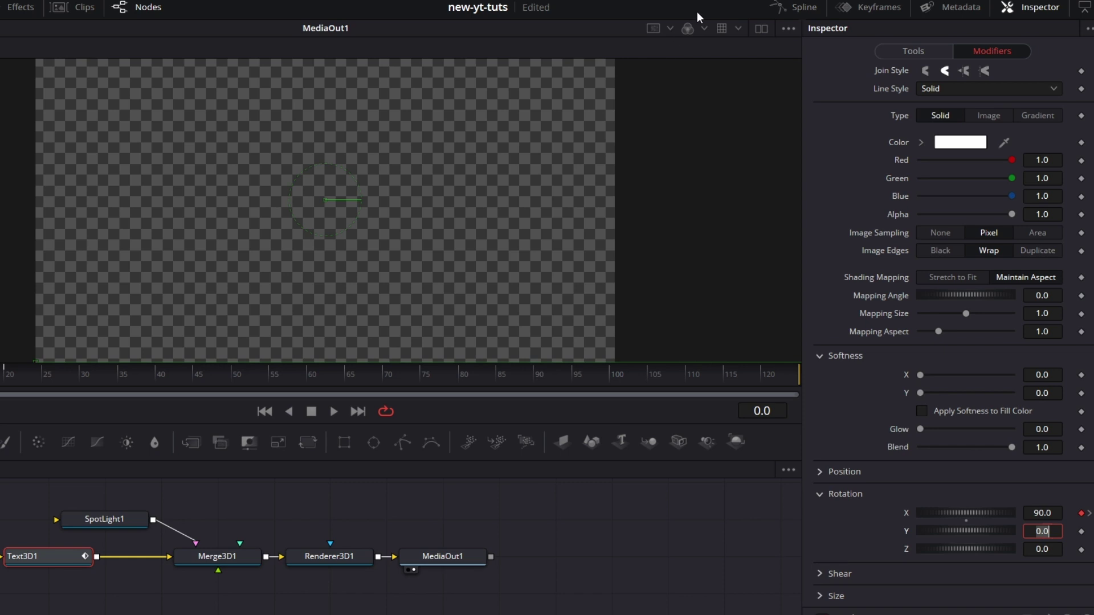
Smooth all Angle X keyframes in the Spline editor with Ease In about 80, hiding Displacement.
click(806, 7)
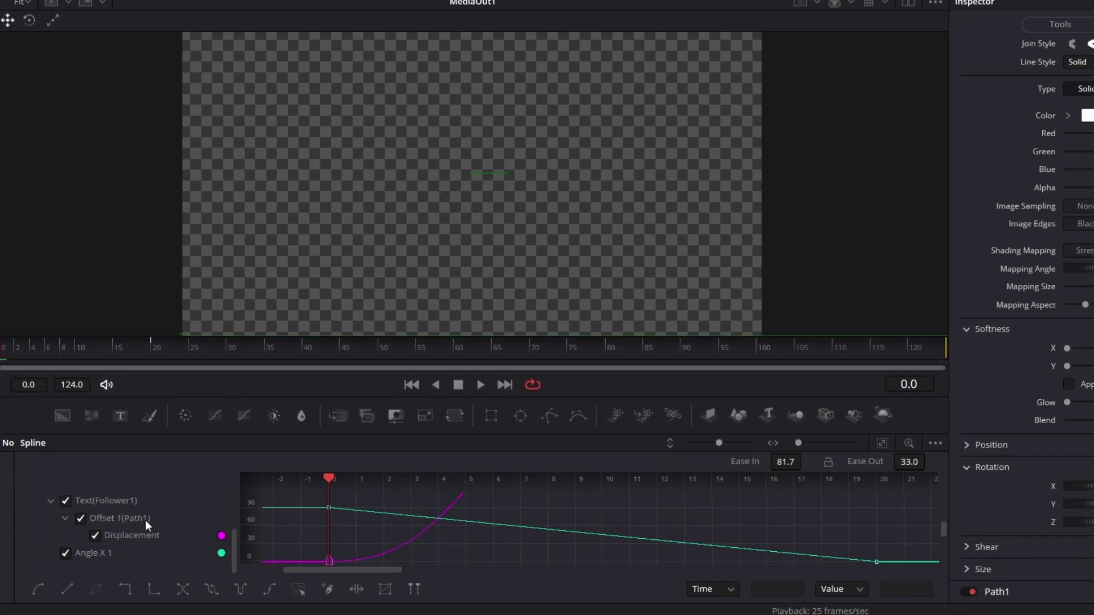
click(94, 535)
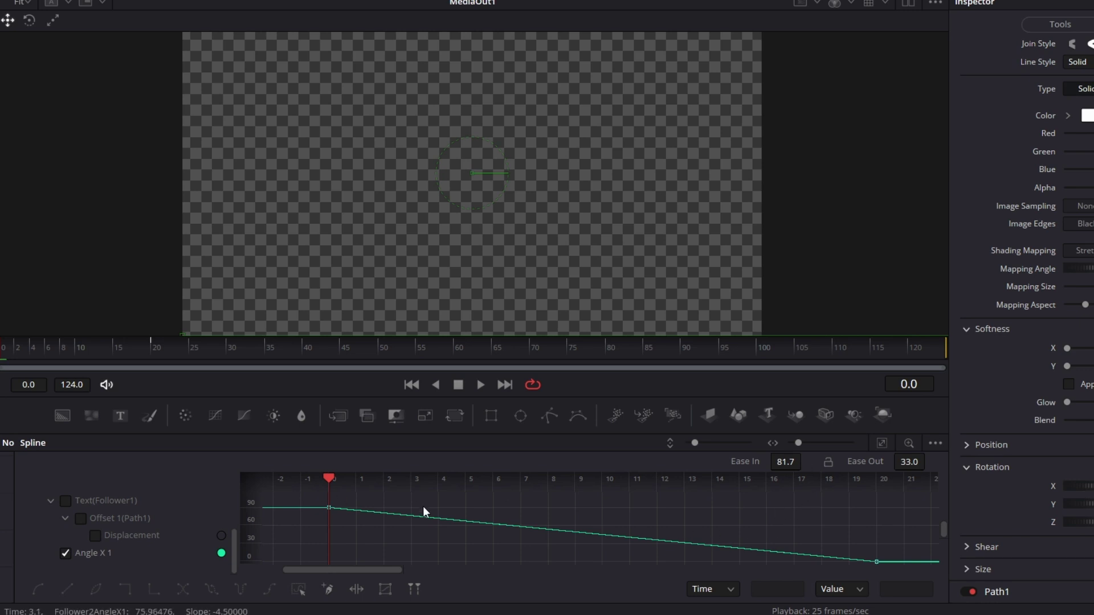
key(ctrl+a)
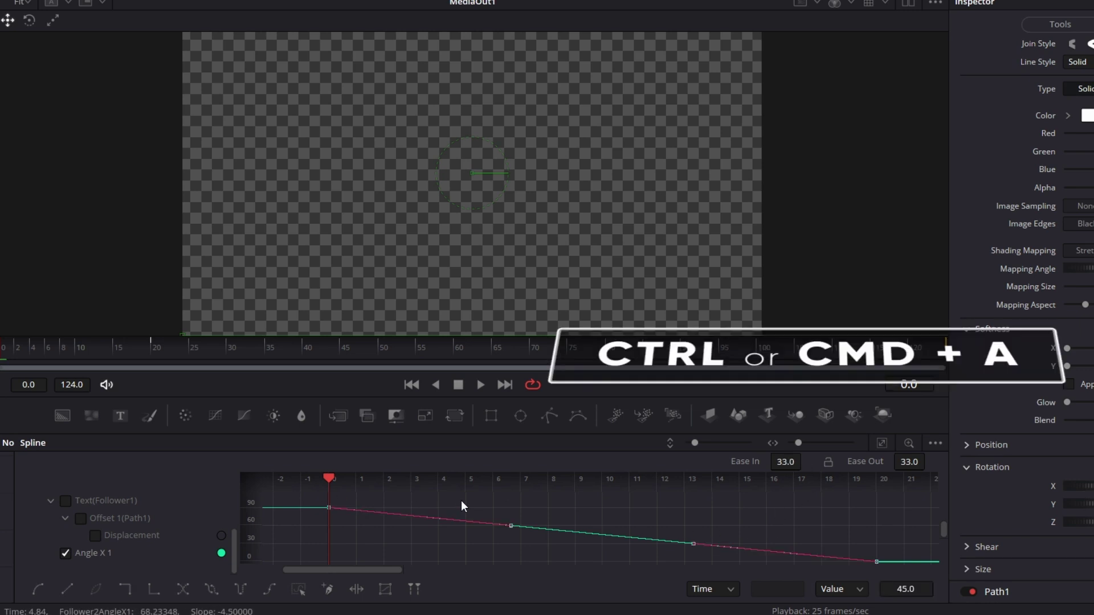
key(s)
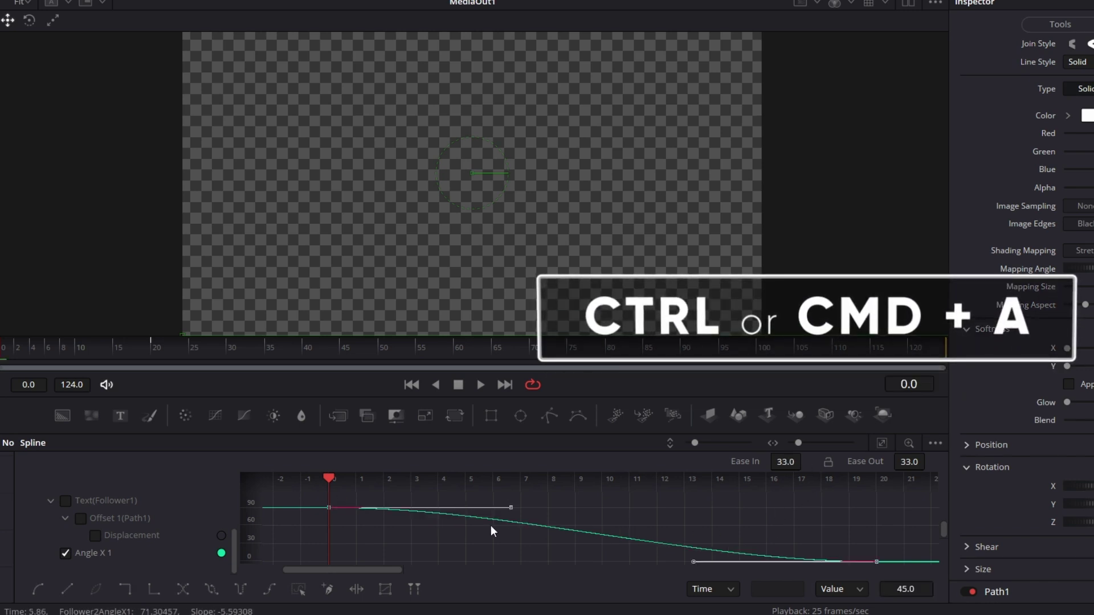
drag(782, 460, 805, 459)
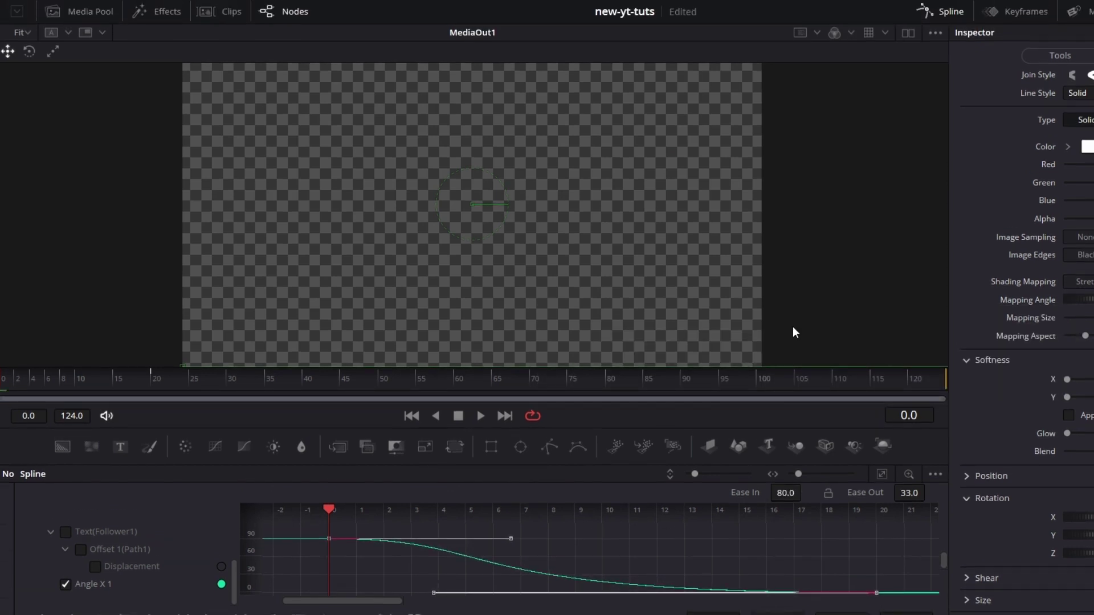
click(961, 3)
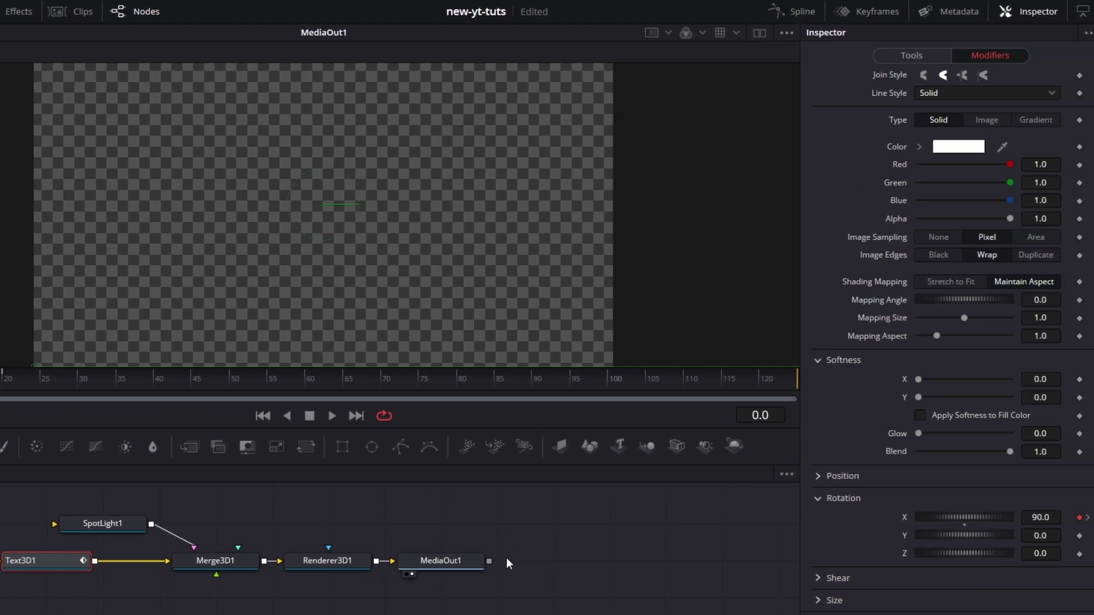
Set Follower2's character Delay to 7 and preview the staggered flip.
scroll(982, 373, up, 5)
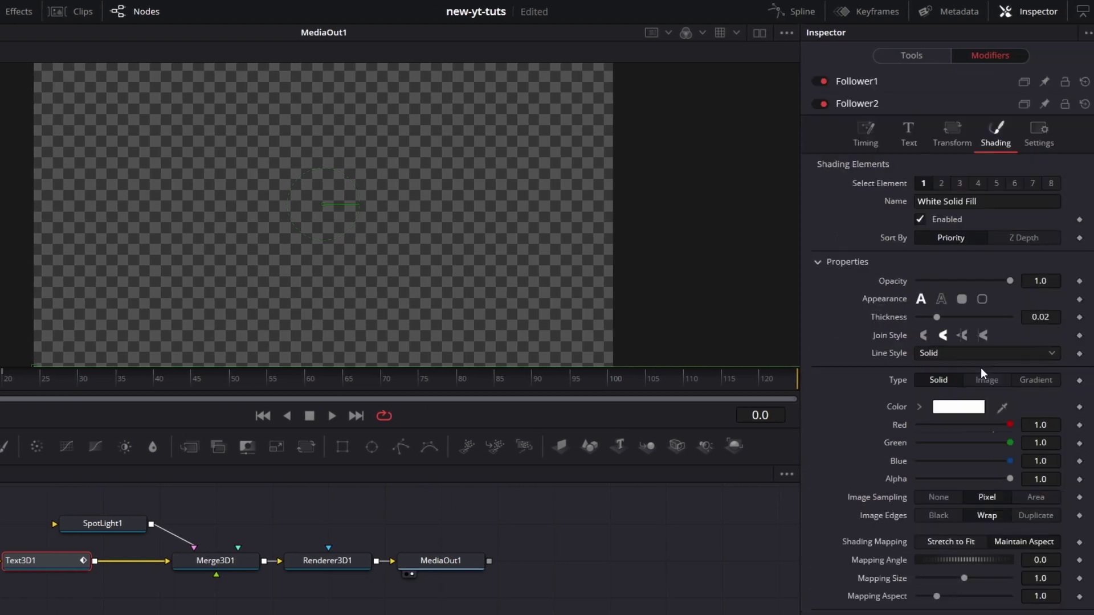
click(865, 137)
click(1050, 222)
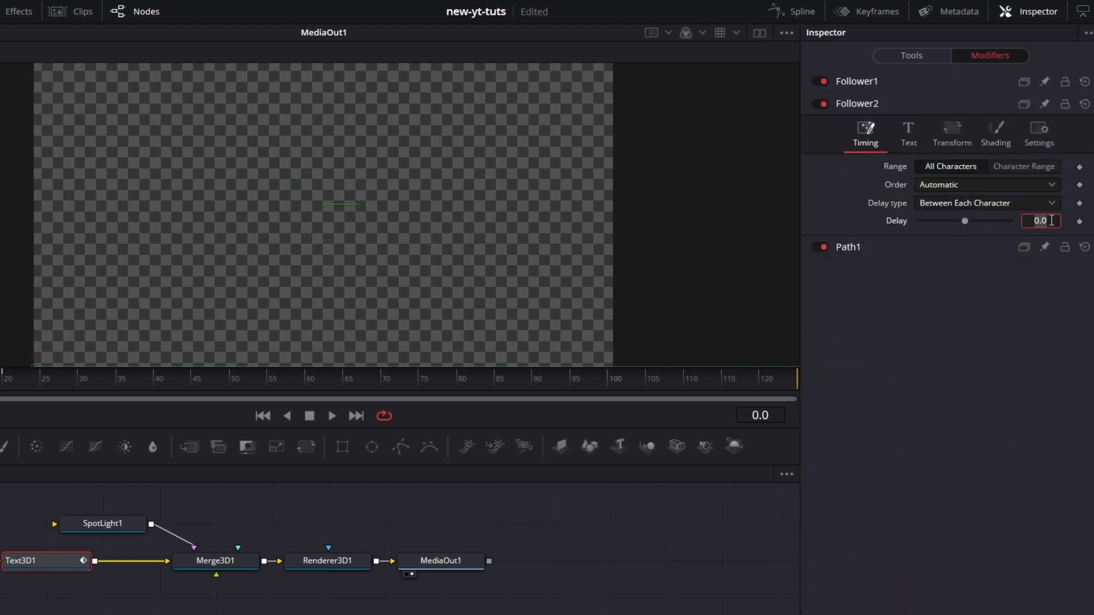
text(7)
click(333, 417)
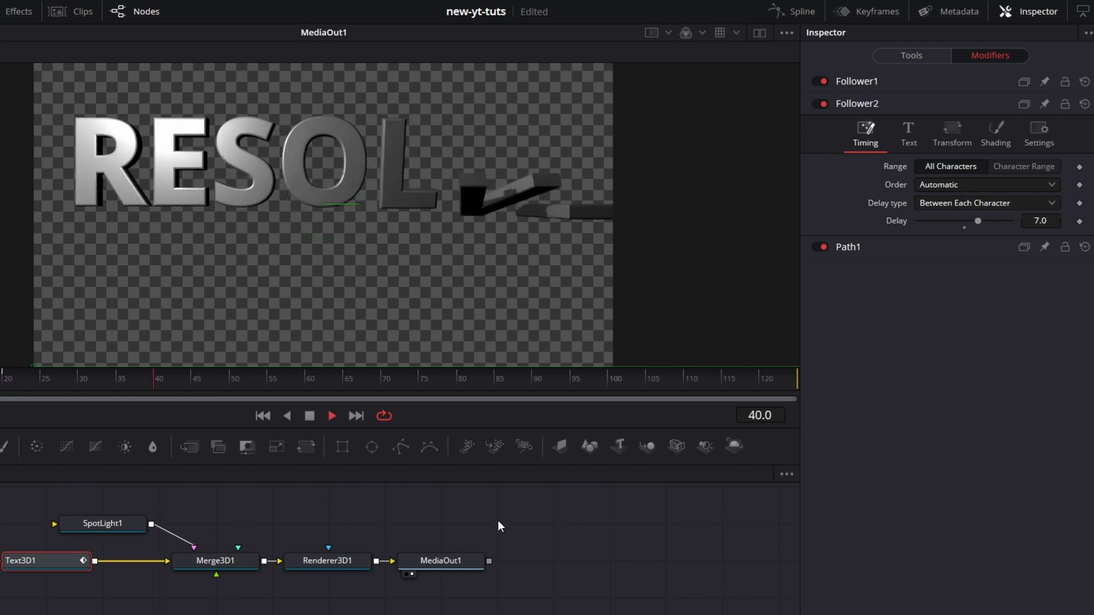
click(310, 417)
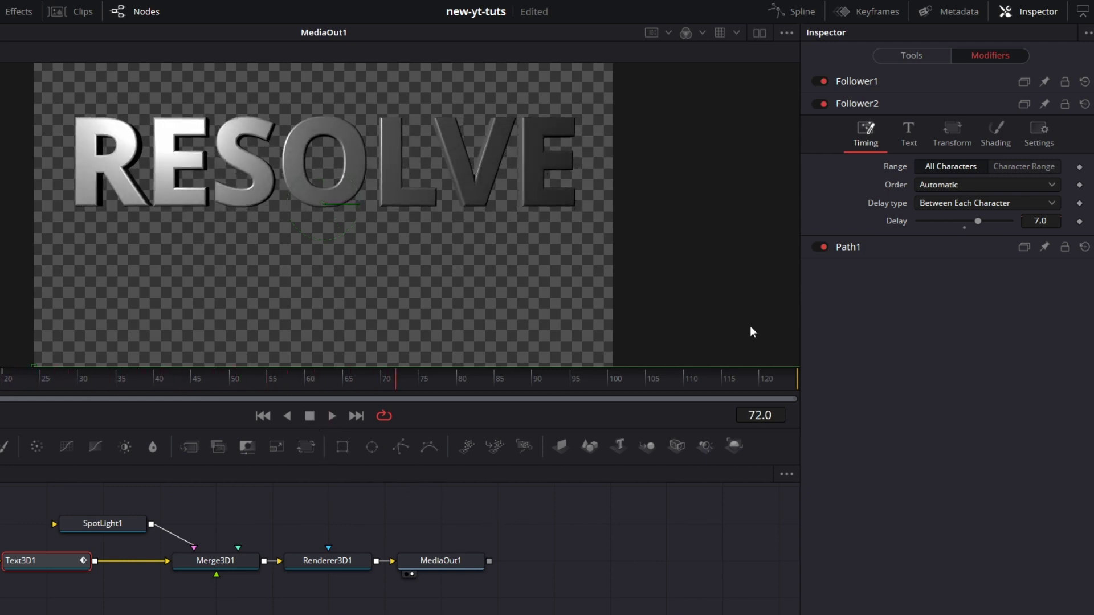
Change the character Delay to 3 and replay from the first frame.
click(1053, 221)
text(3)
key(Return)
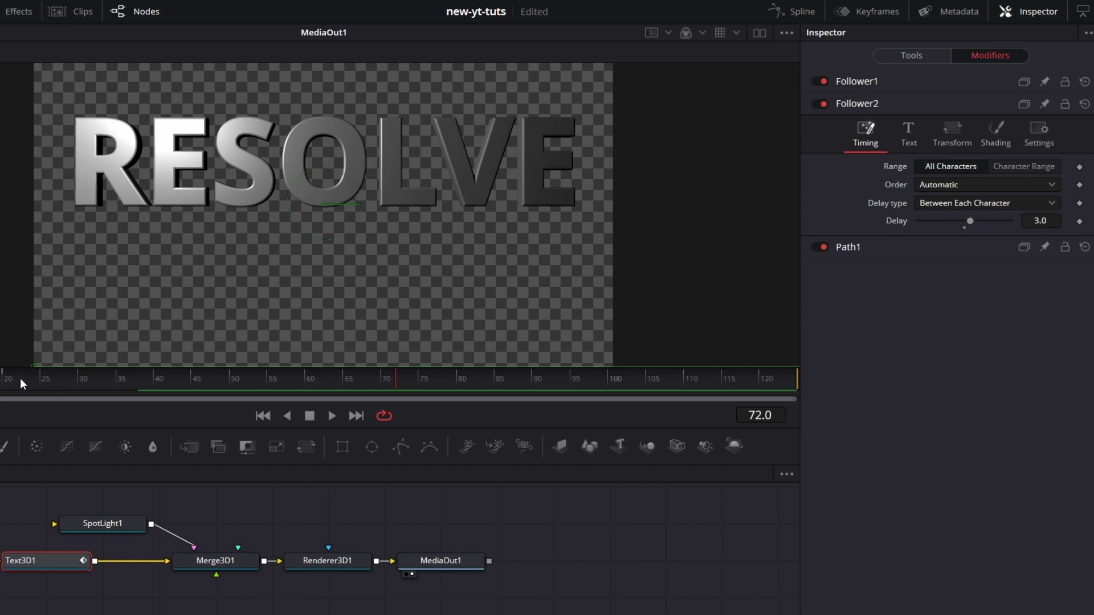
key(Home)
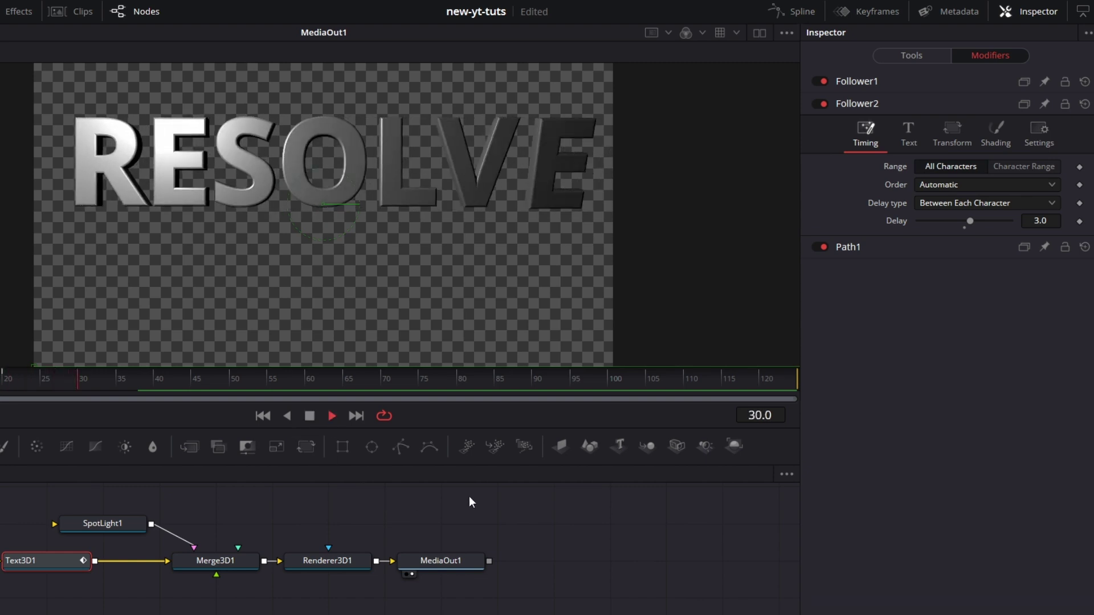
click(311, 416)
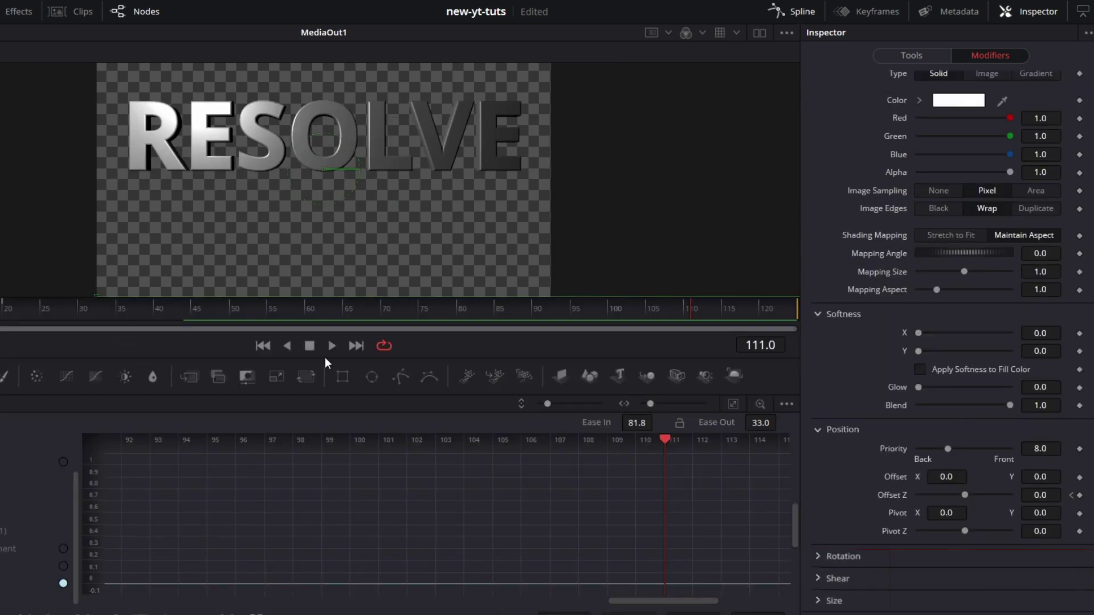
Bring back the node graph, pan the node and viewer panels, and play the RESOLVE flip-in.
click(811, 13)
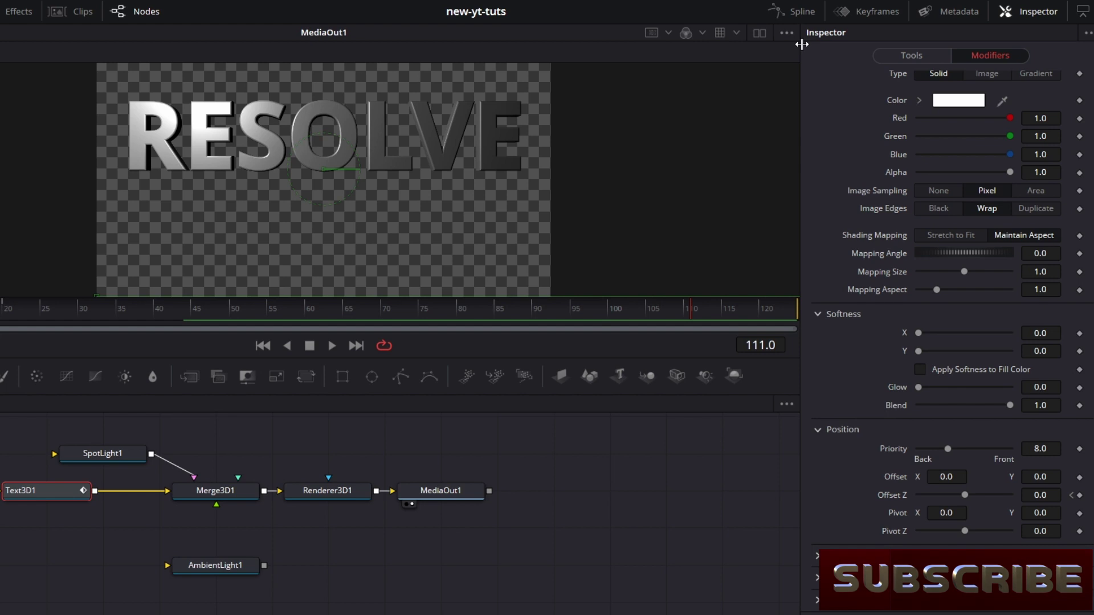
drag(647, 507, 634, 532)
mouse_move(374, 208)
mouse_down()
mouse_move(373, 239)
mouse_move(379, 224)
mouse_up()
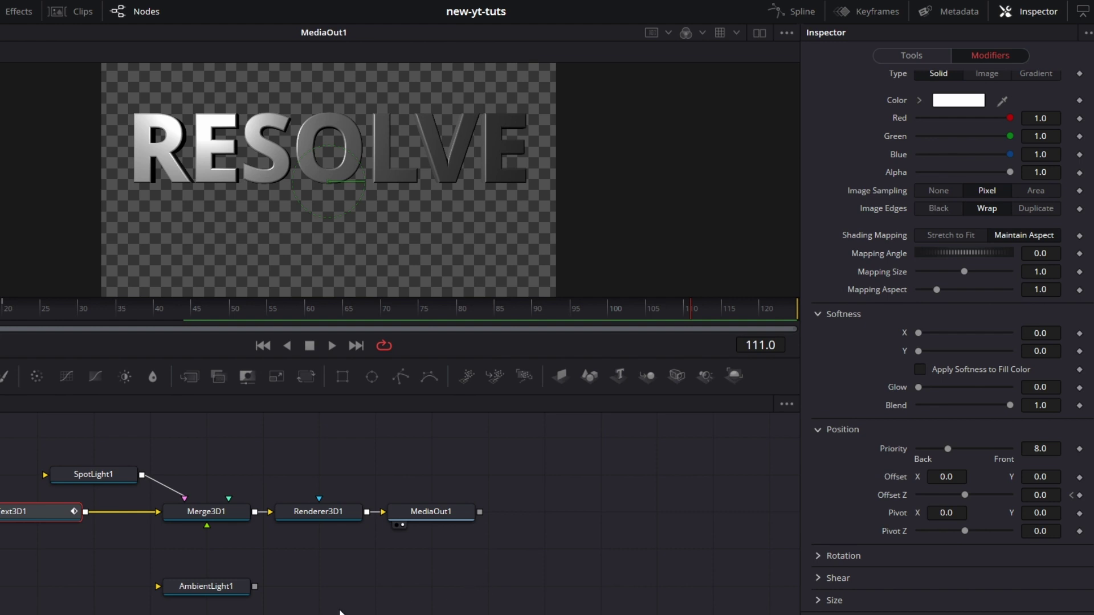
key(space)
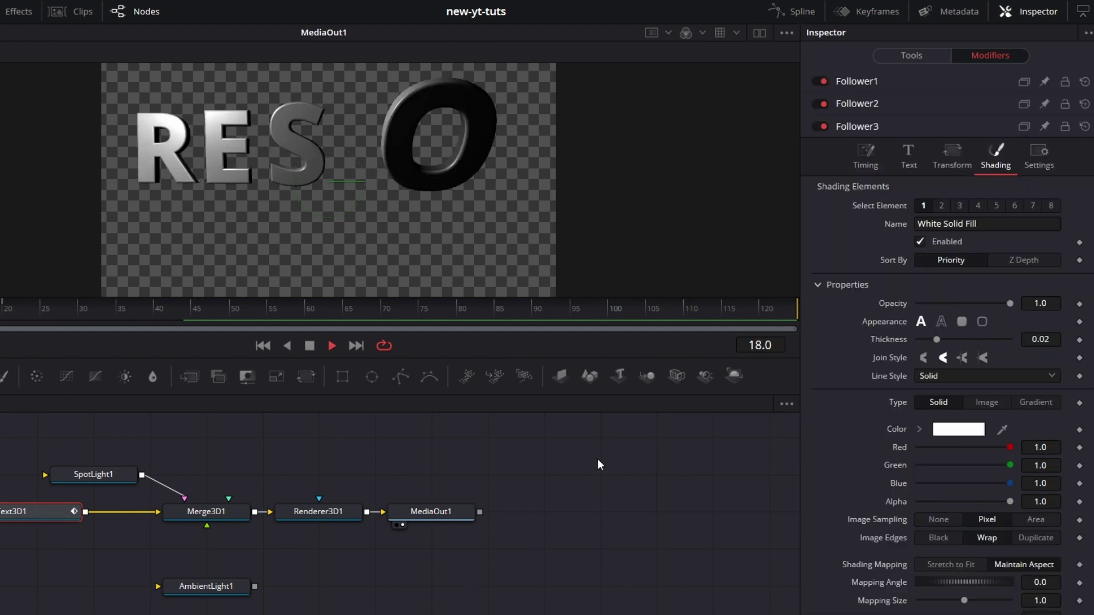